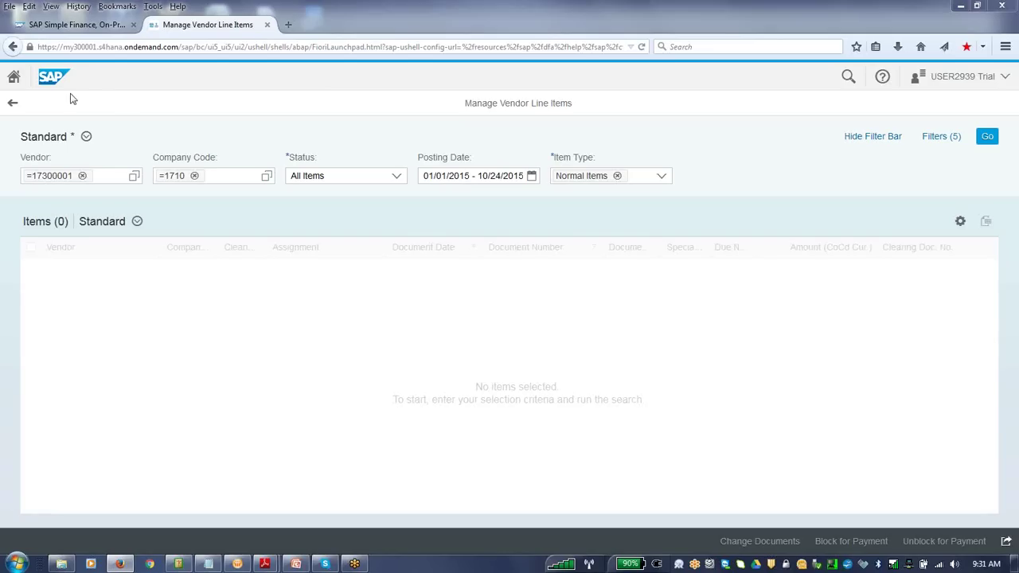
# - Return to the launchpad home page and open the Manage Vendor Line Items app in the Accounts Payables group
pyautogui.click(14, 78)
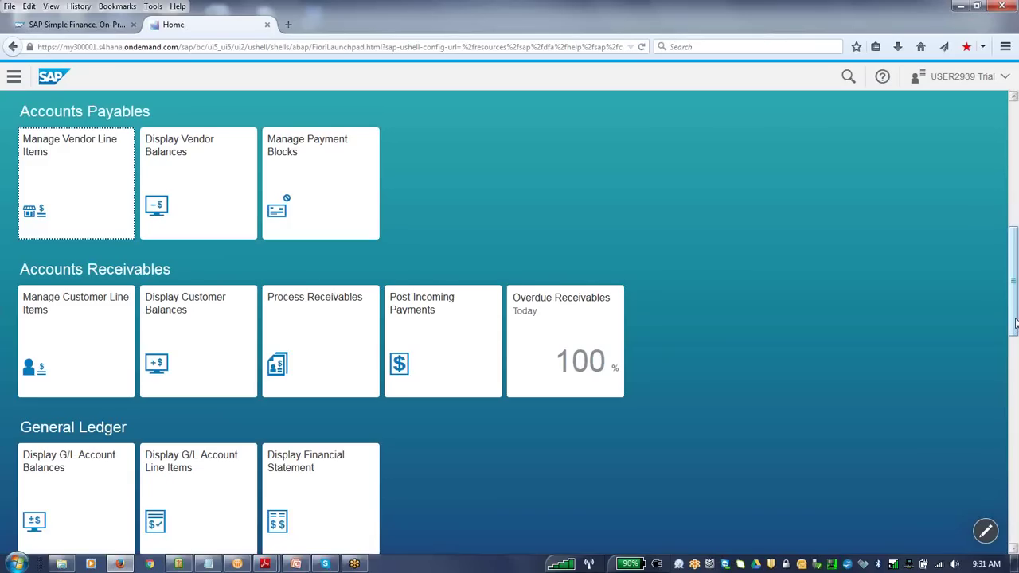
pyautogui.scroll(-1, 1015, 330)
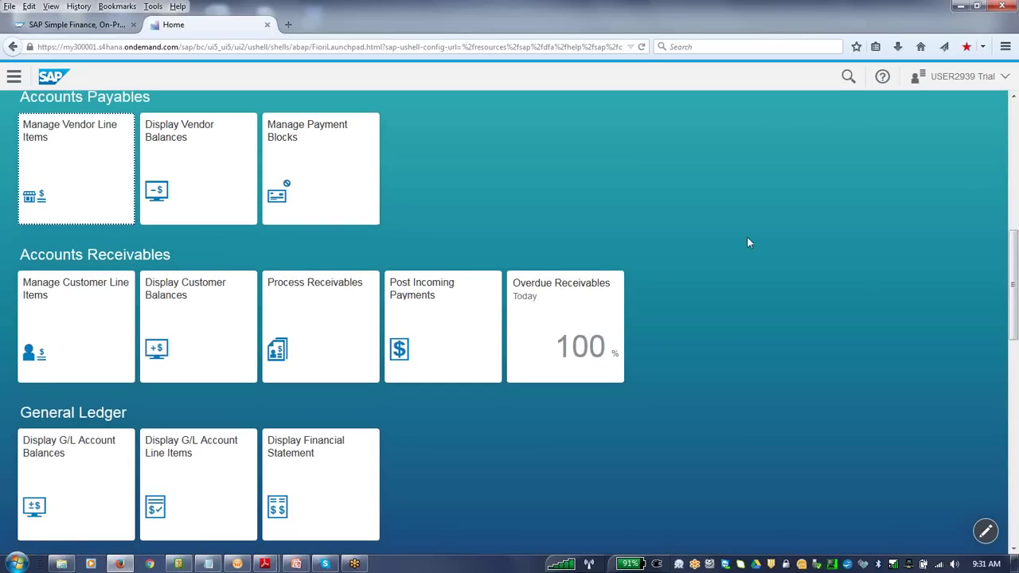
pyautogui.click(139, 212)
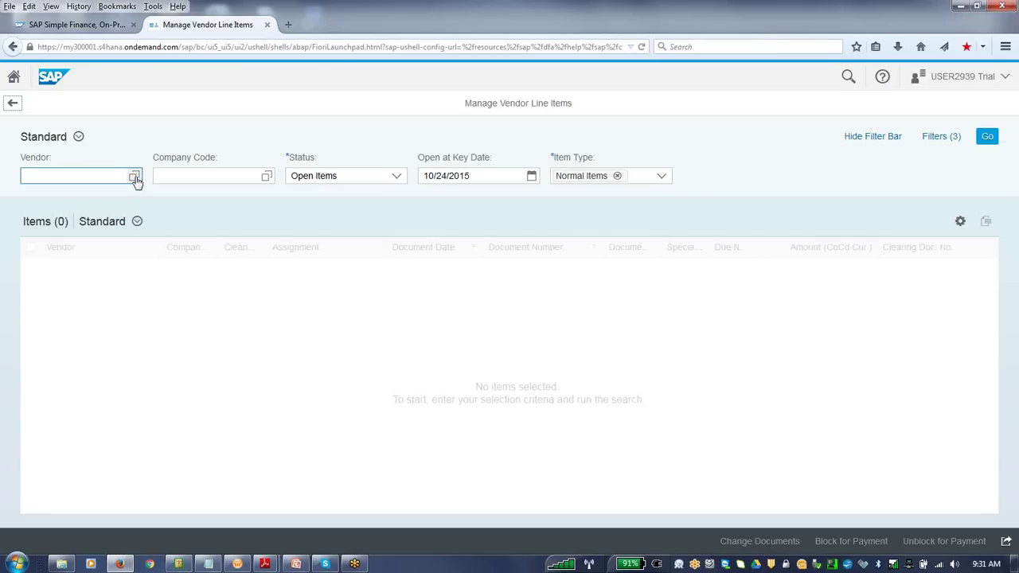
# - Search the vendor value list and set HighTec Assembling Corp. as the vendor filter
pyautogui.click(135, 177)
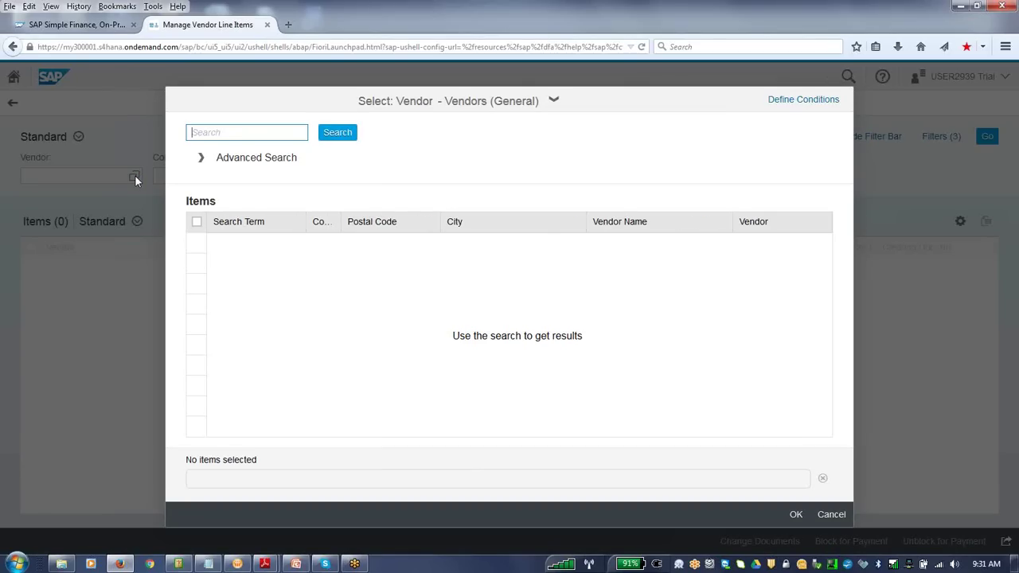
pyautogui.click(342, 142)
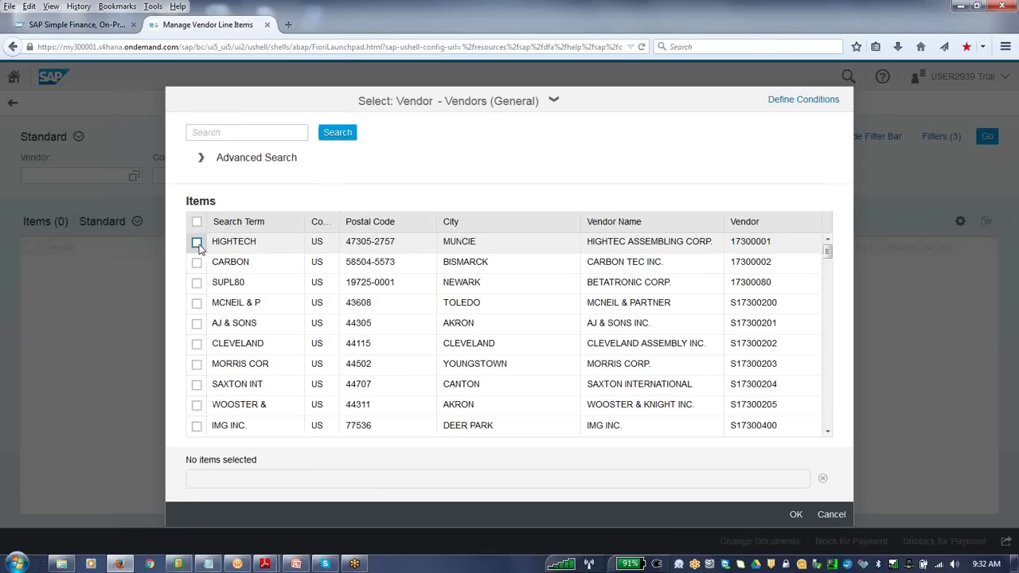
pyautogui.click(197, 242)
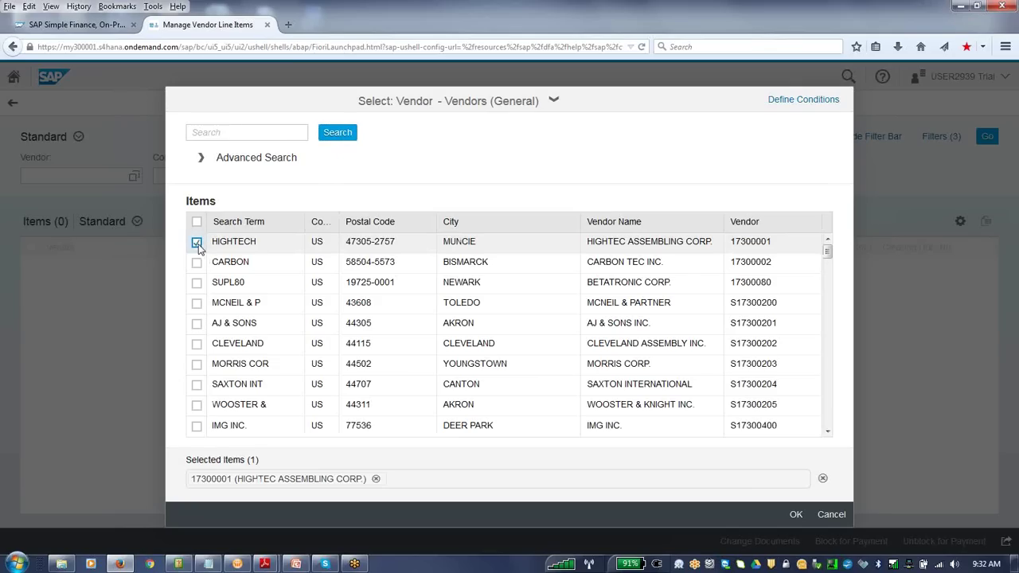
pyautogui.click(788, 519)
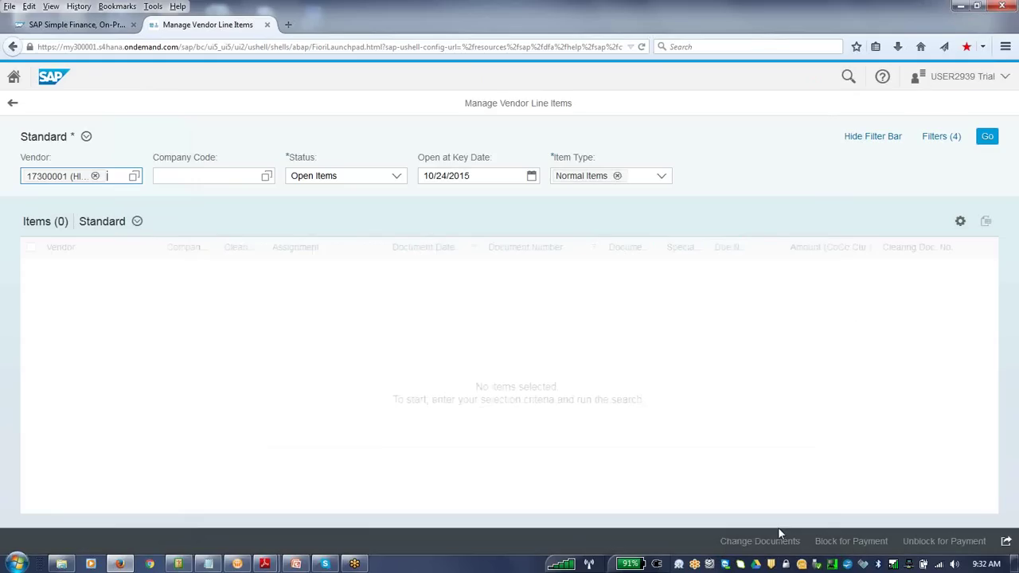
# - Search the company code value list and set 1710 (Velotics Inc.) as the company code filter
pyautogui.click(267, 177)
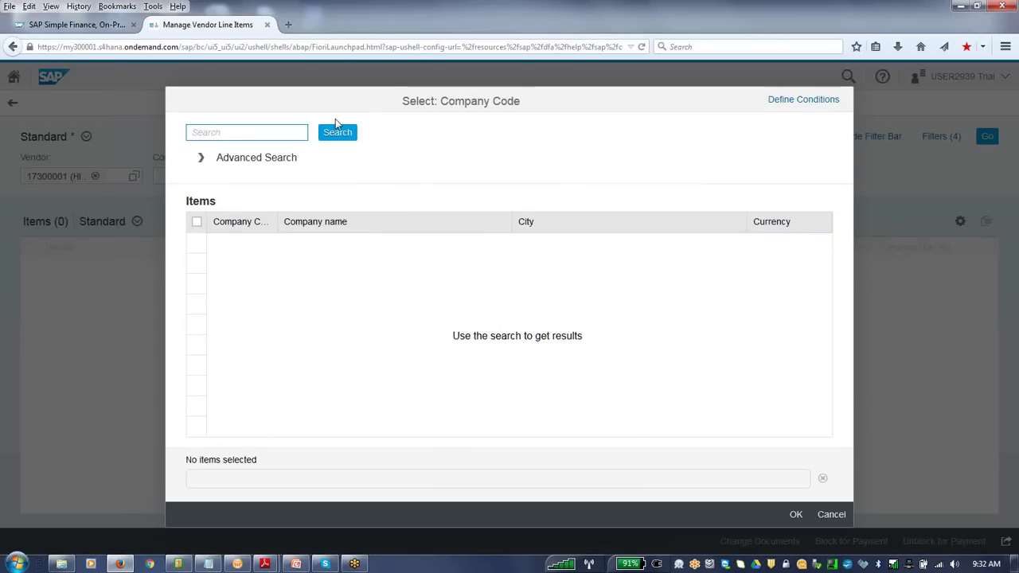
pyautogui.click(335, 135)
pyautogui.click(197, 243)
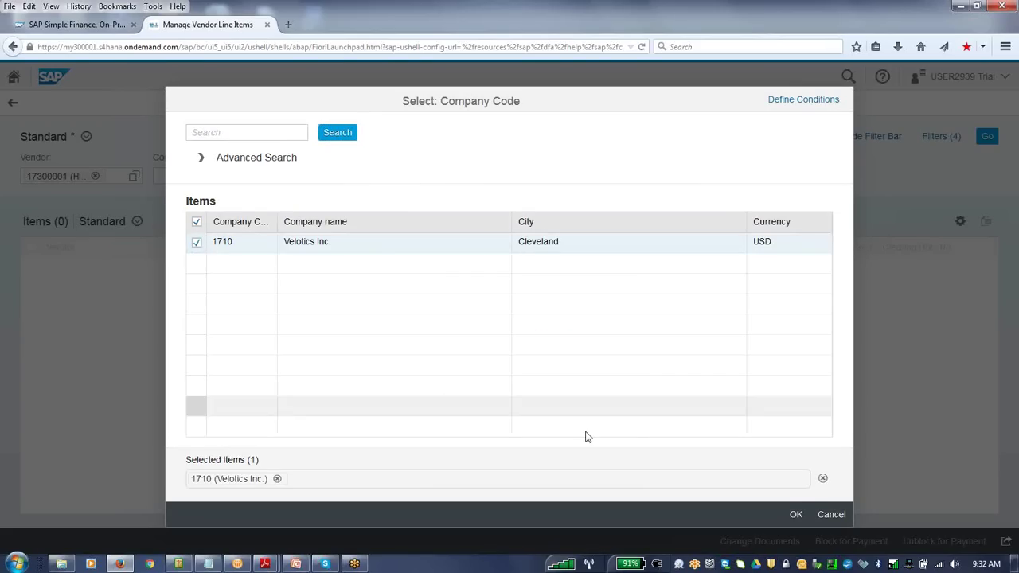
pyautogui.click(795, 514)
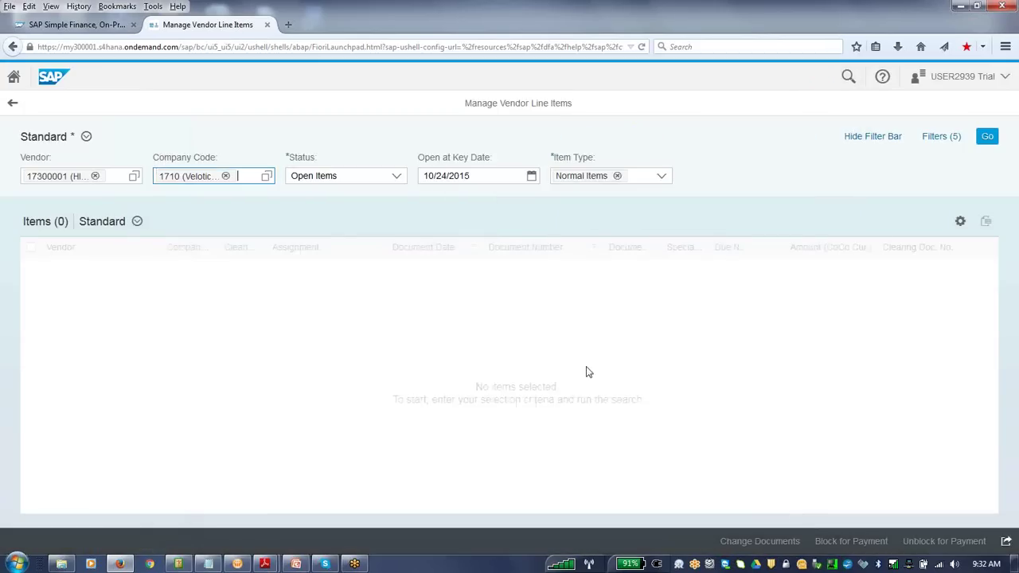
# - Set the status filter to All Items and list the vendor's line items
pyautogui.click(394, 177)
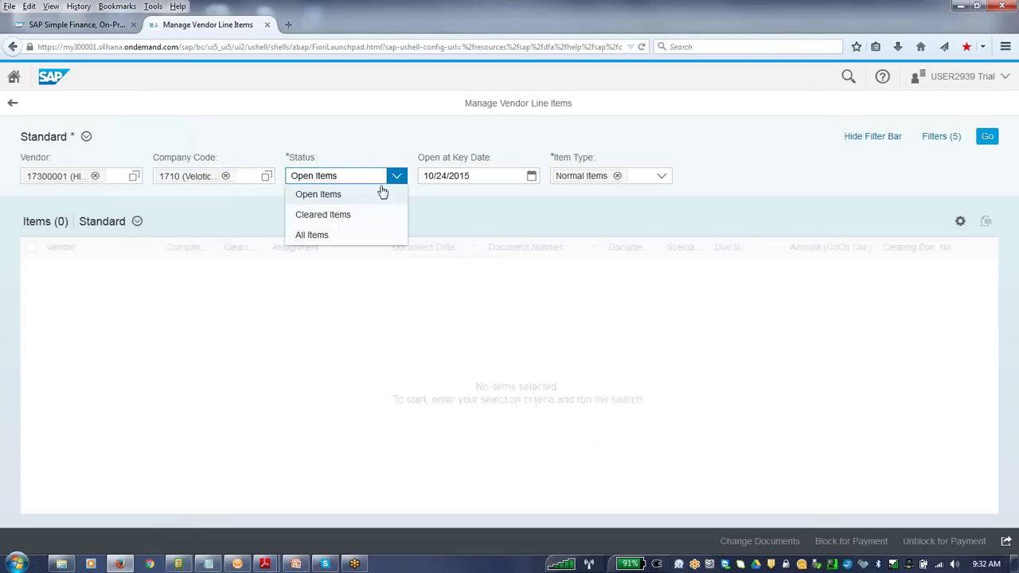
pyautogui.click(310, 235)
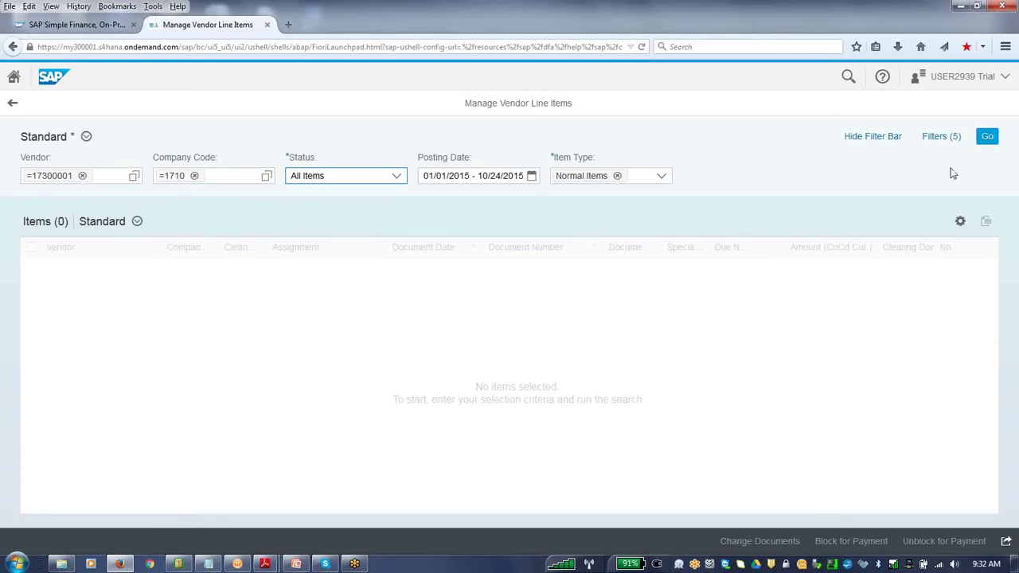
pyautogui.click(979, 142)
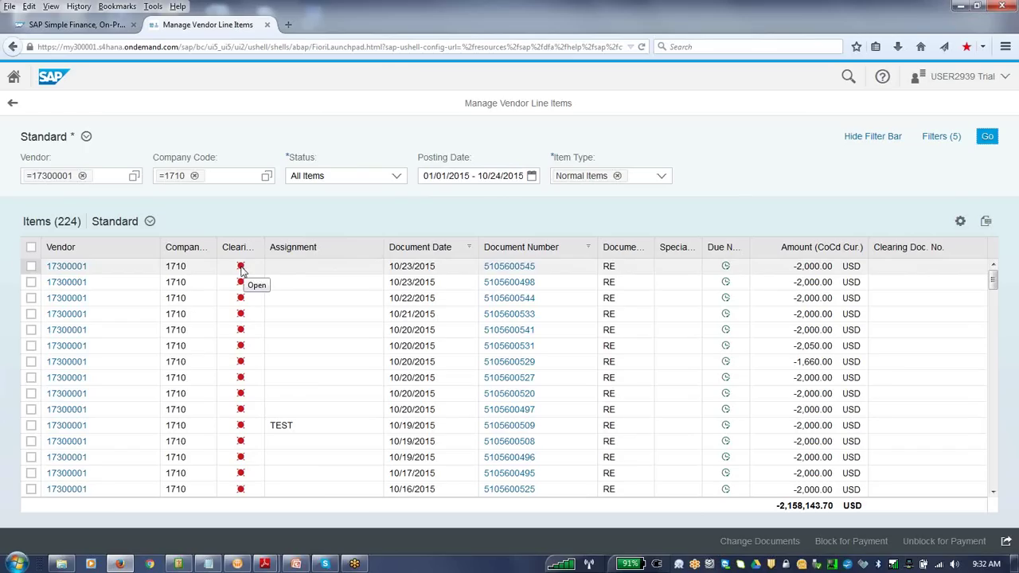
# - Check the vendor's line items with status Cleared Items, and list them again with status Open Items
pyautogui.click(405, 177)
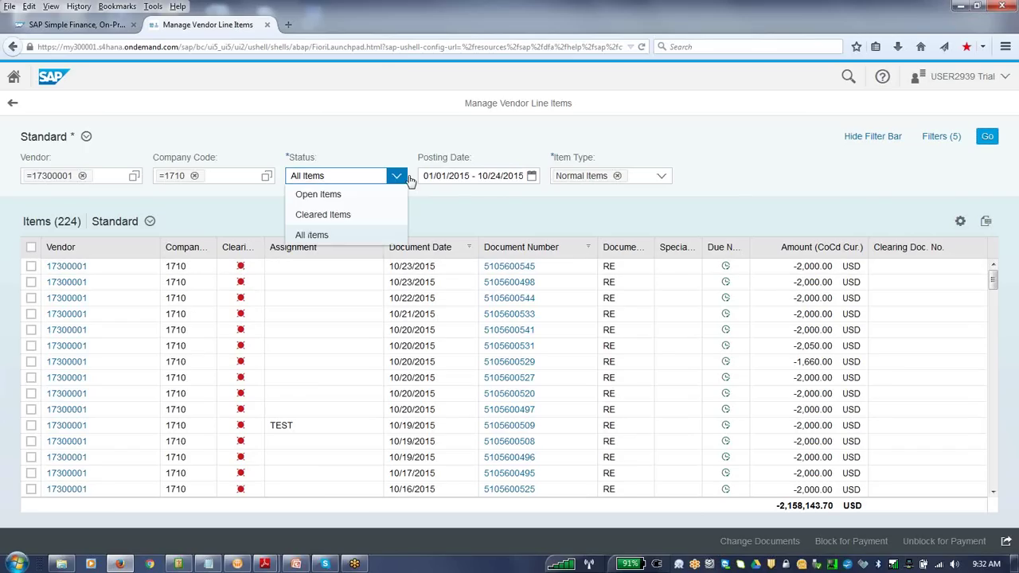
pyautogui.click(343, 215)
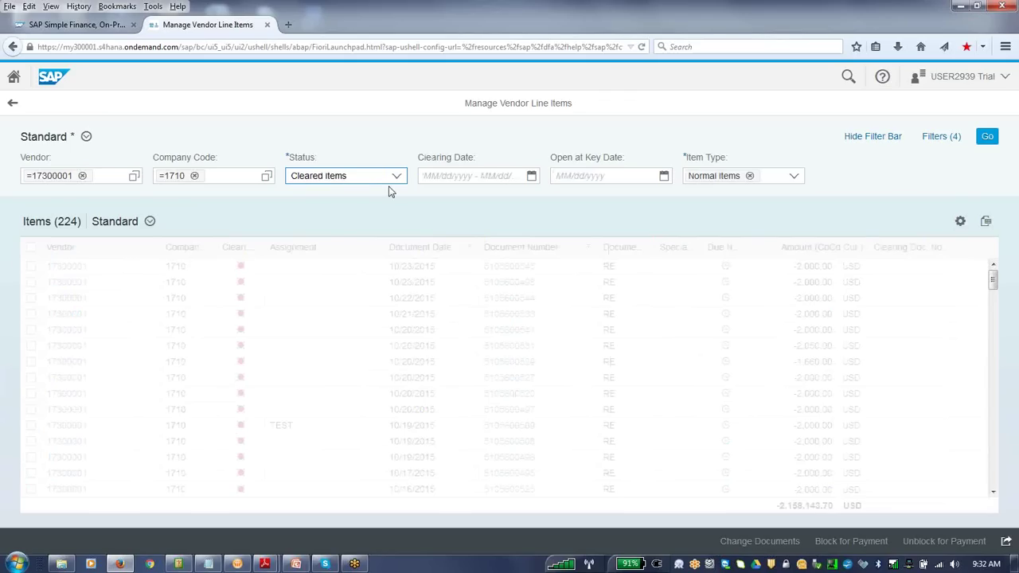
pyautogui.click(987, 137)
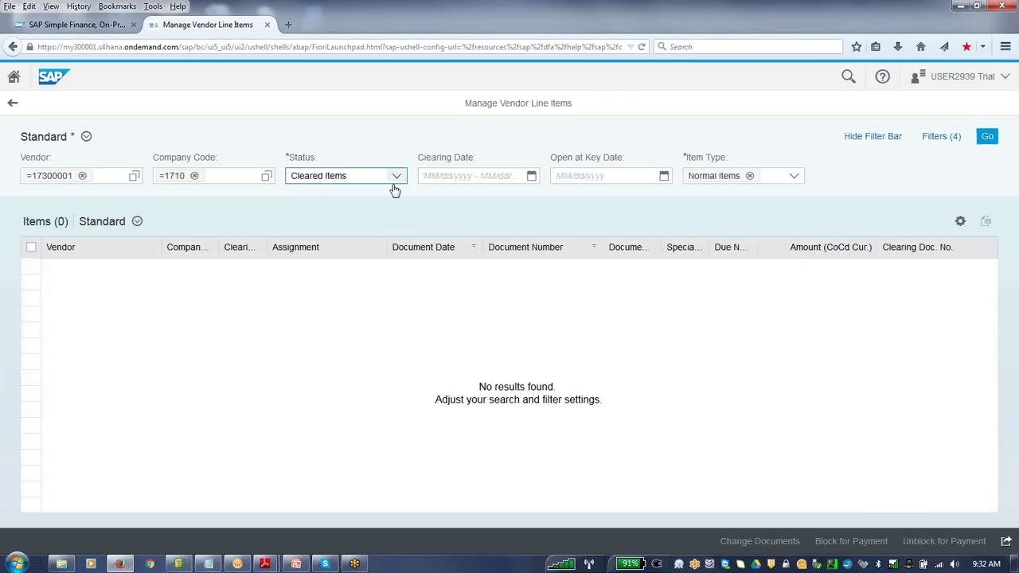
pyautogui.click(396, 177)
pyautogui.click(344, 196)
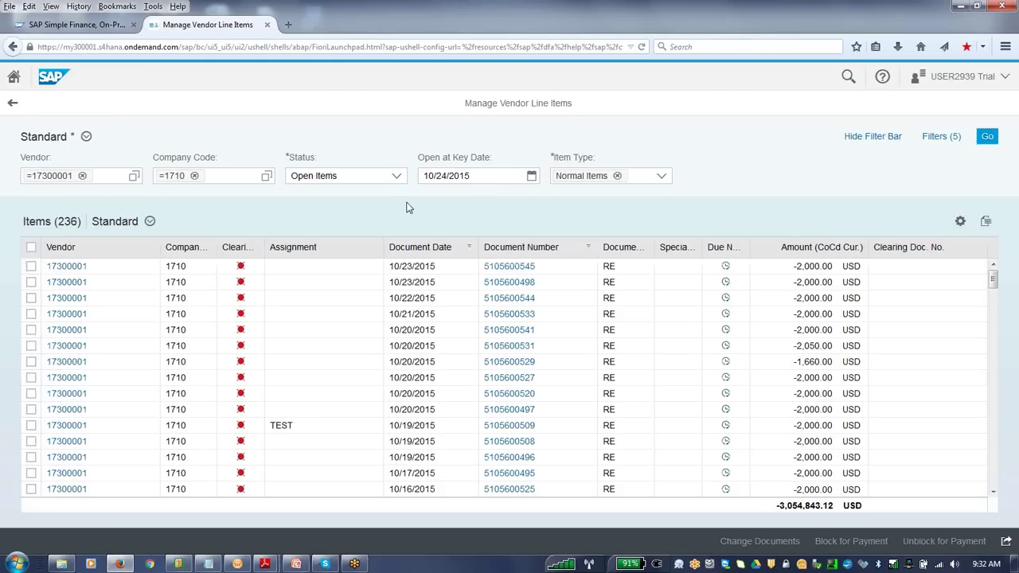
# - Change the payment data of the first open line item, setting its payment method to US - C (Check)
pyautogui.click(30, 266)
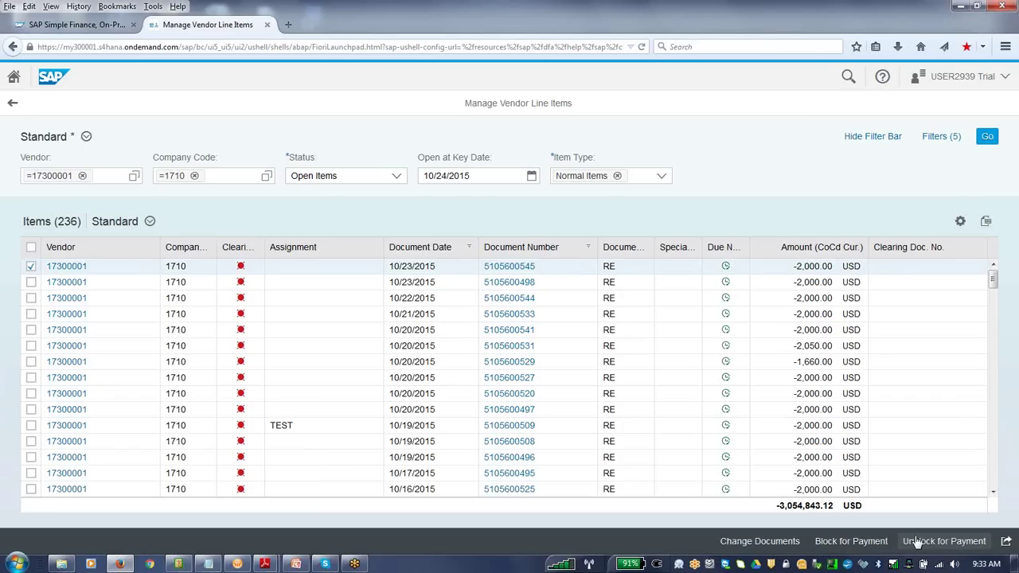
pyautogui.click(750, 548)
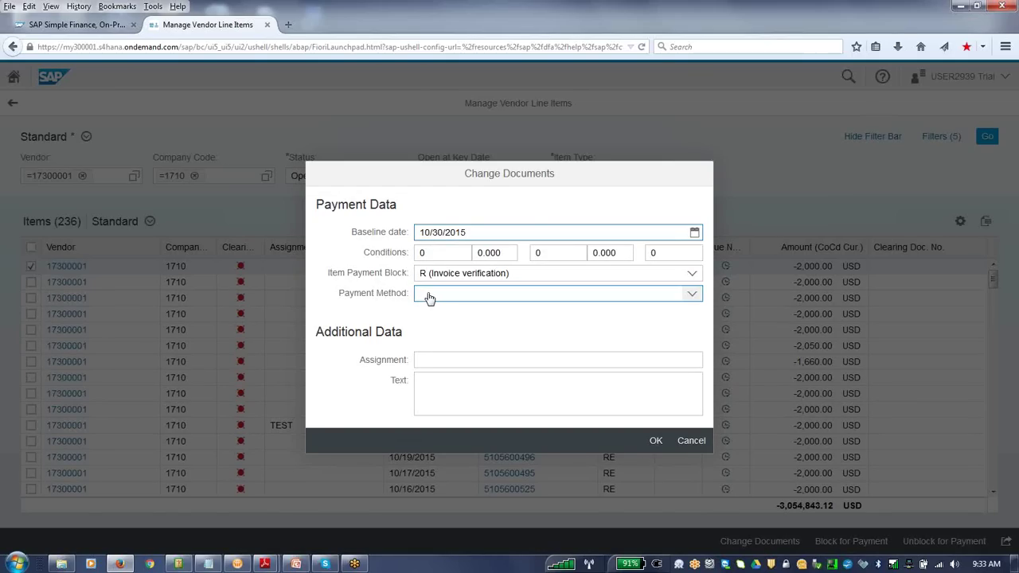
pyautogui.click(692, 294)
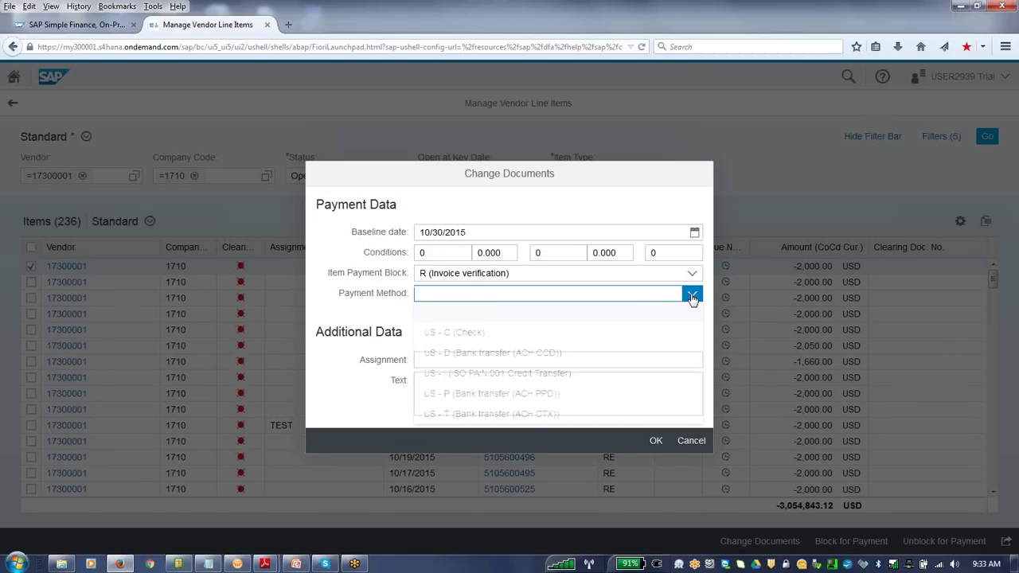
pyautogui.click(483, 334)
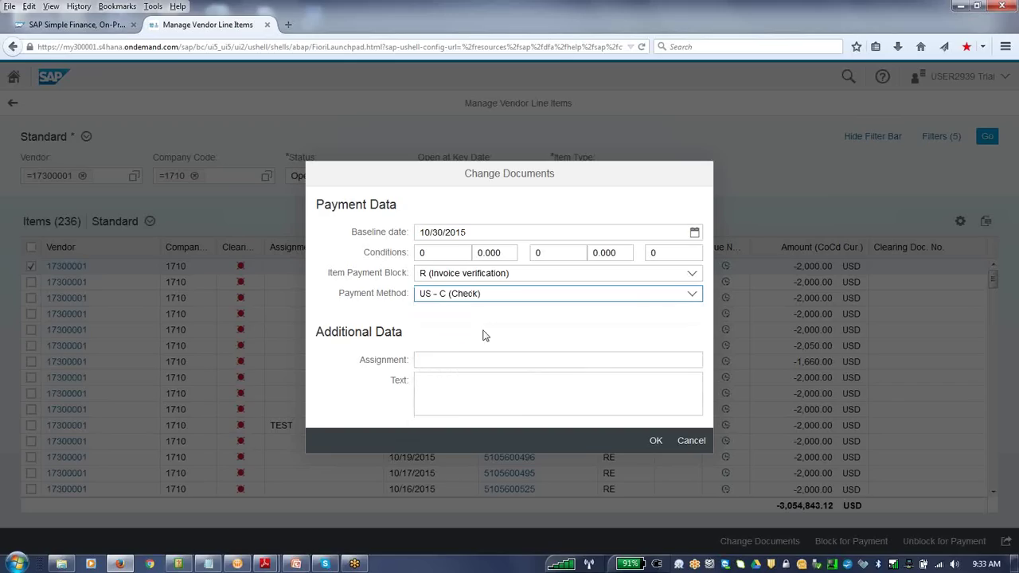
pyautogui.click(474, 350)
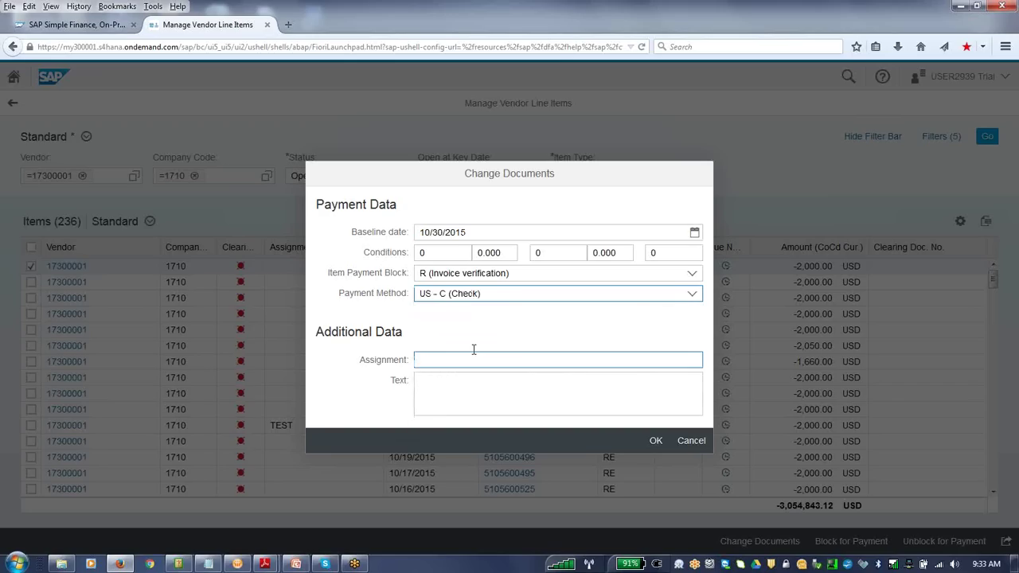
pyautogui.click(656, 440)
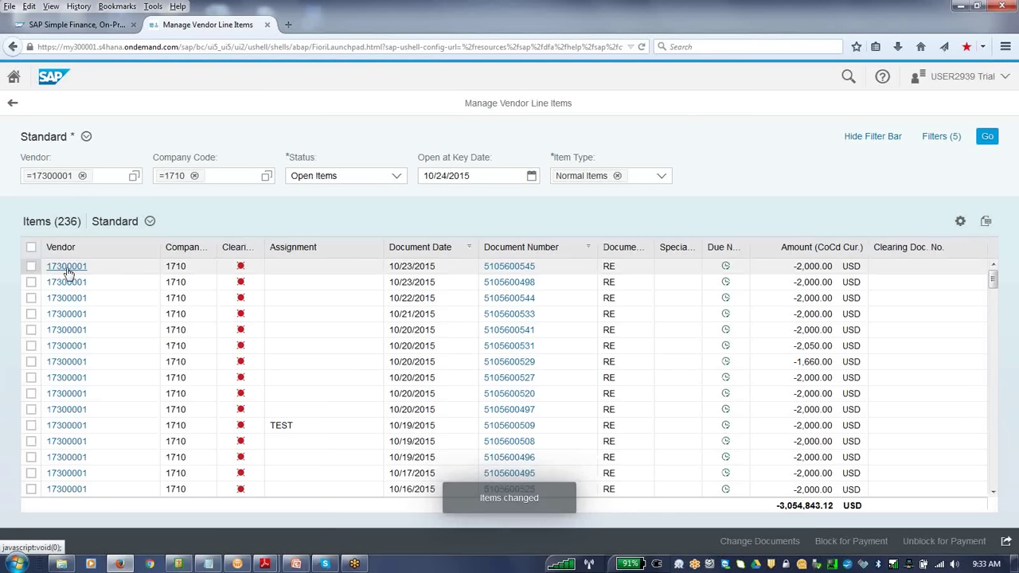
# - Open Display Vendor Balances from the first line item's vendor details and examine its Special G/L and Compare views
pyautogui.click(67, 267)
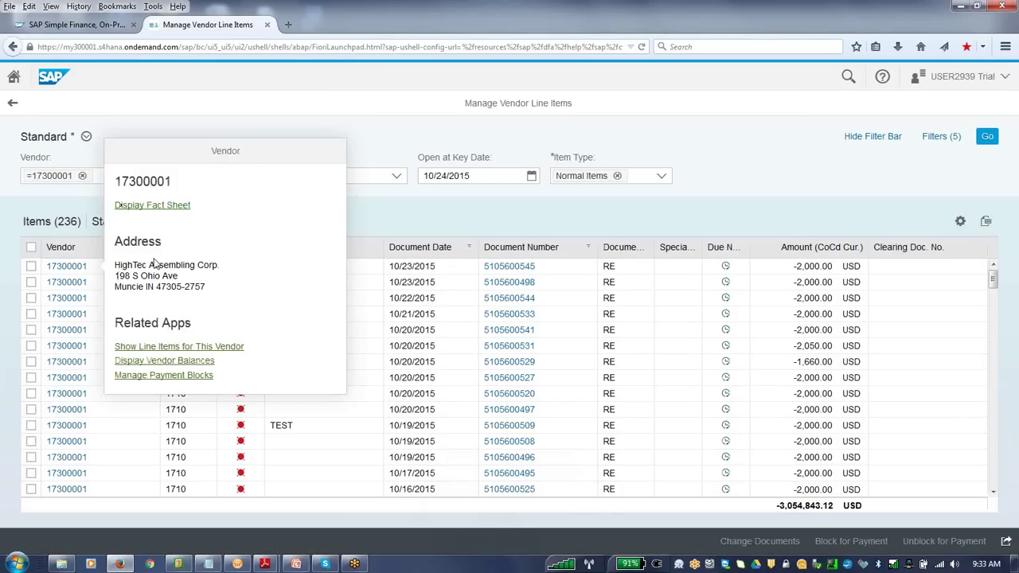
pyautogui.click(151, 363)
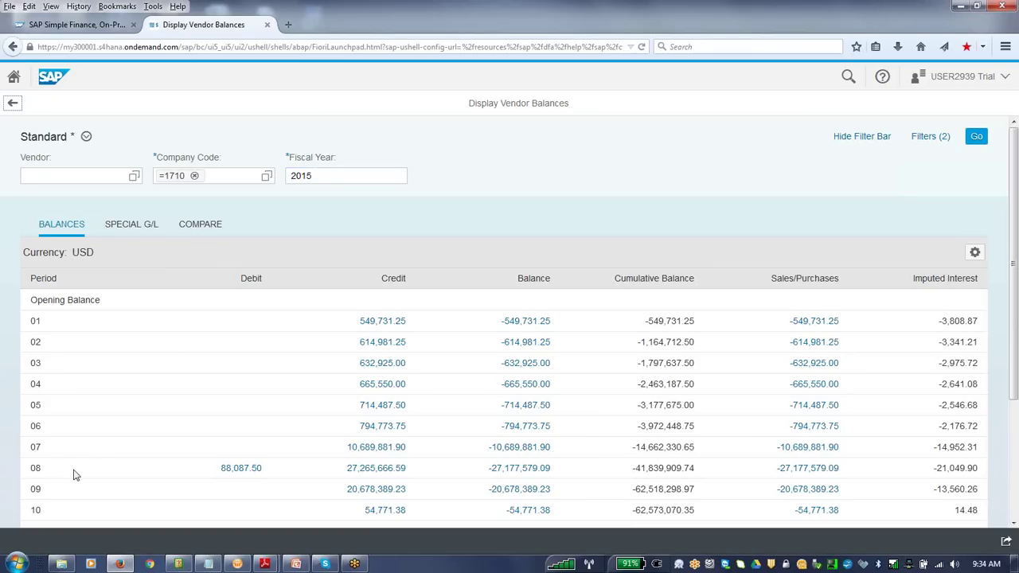
pyautogui.click(141, 228)
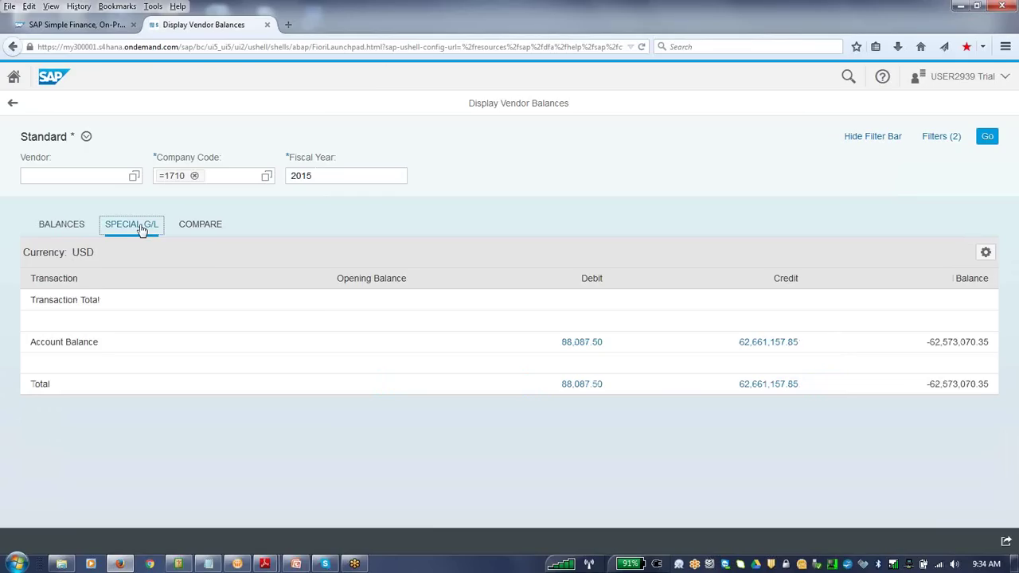
pyautogui.click(199, 229)
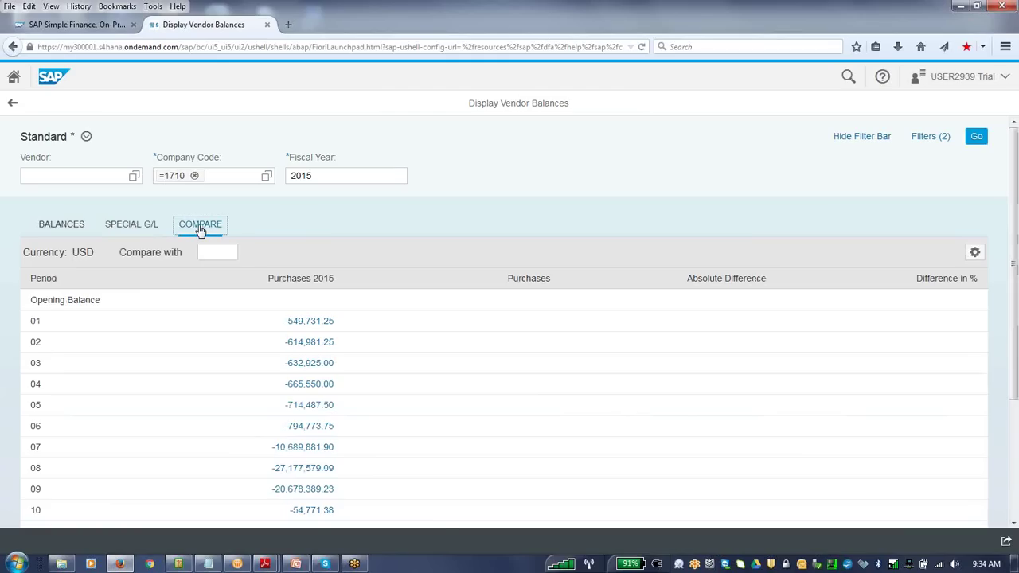
pyautogui.click(206, 252)
# - Open the Display Vendor Balances app from the home page and try to list HighTec Assembling Corp.'s balances for fiscal year 2015
pyautogui.click(14, 77)
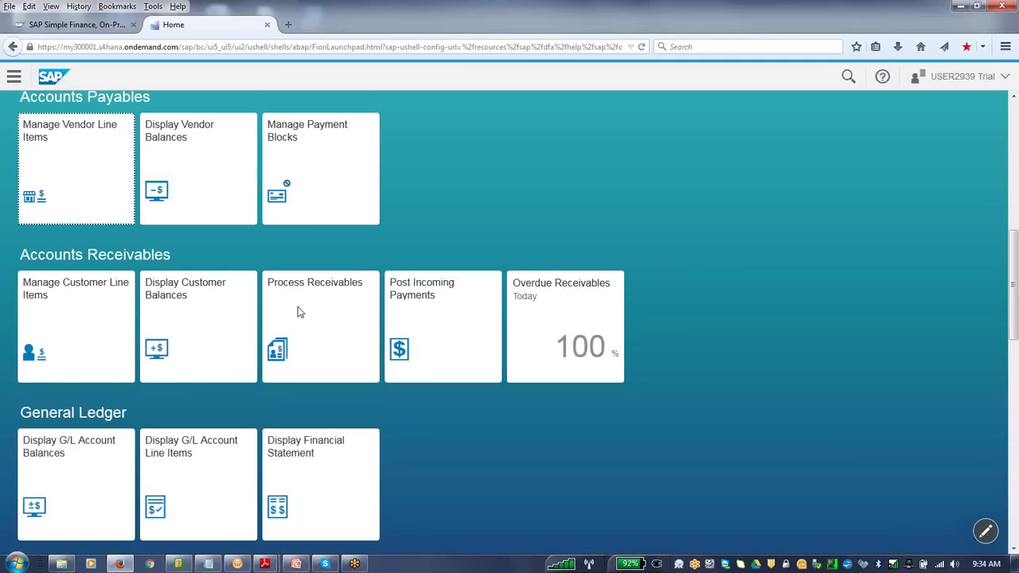
pyautogui.click(188, 151)
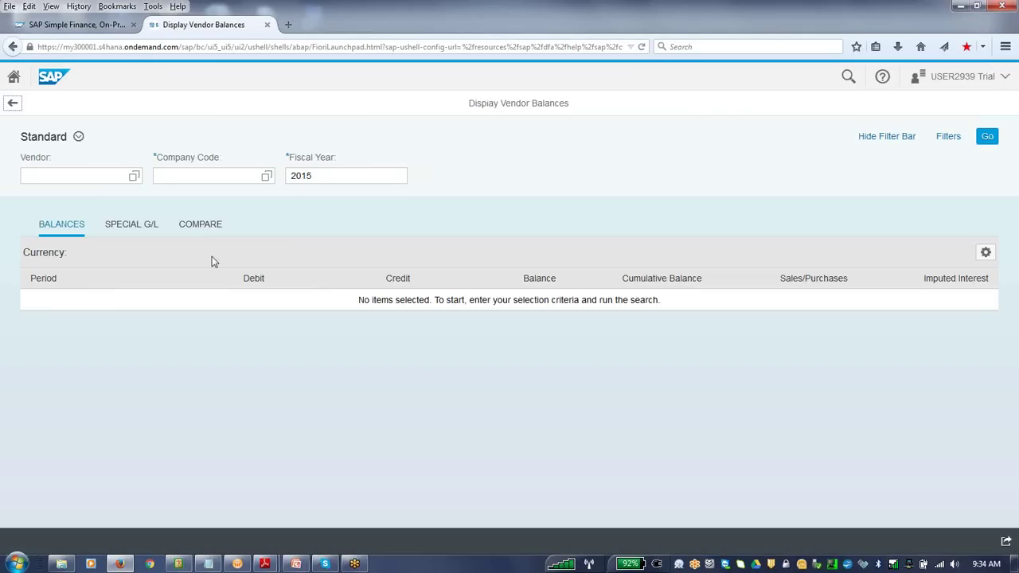
pyautogui.click(133, 175)
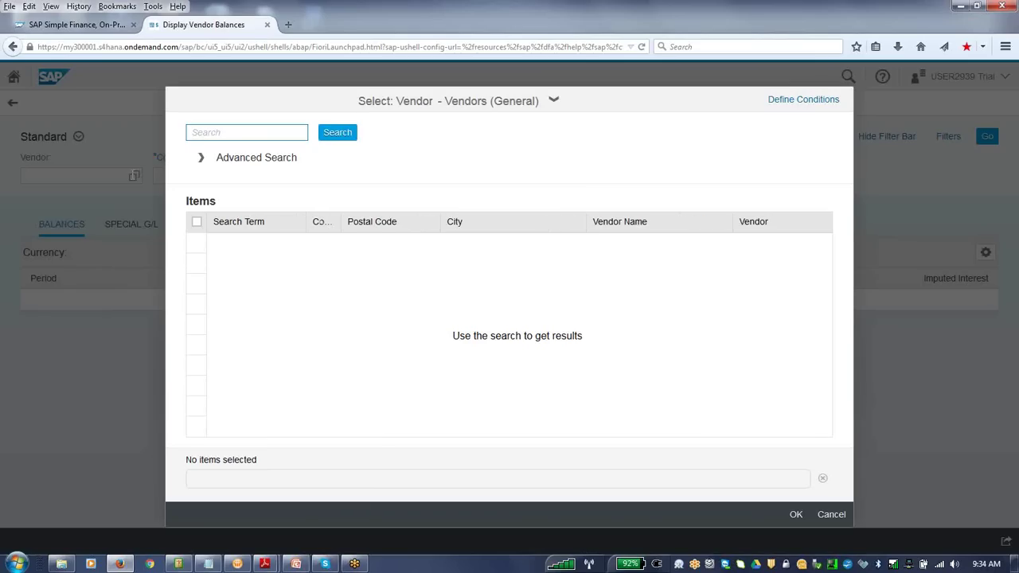
pyautogui.press('Return')
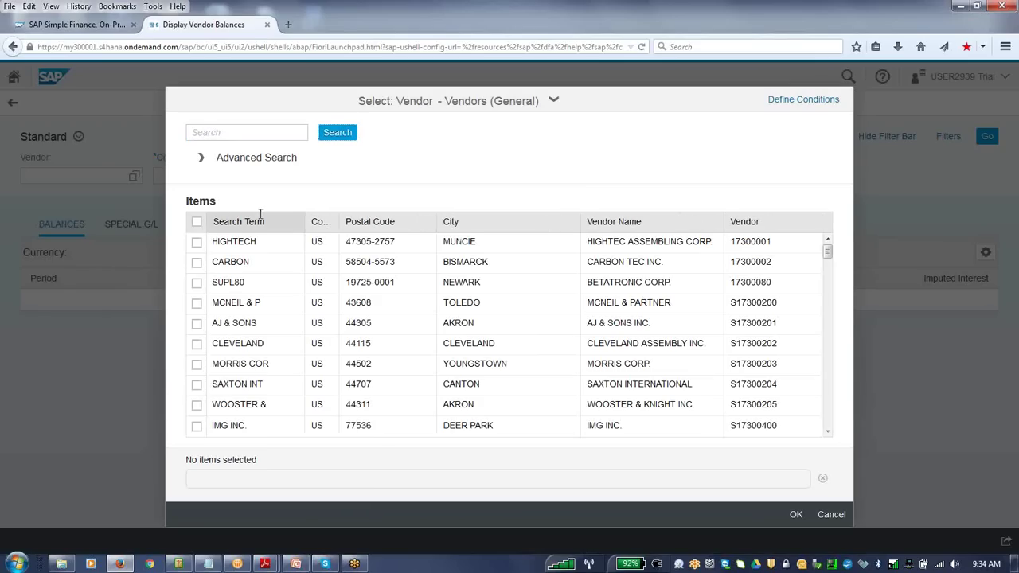
pyautogui.click(196, 241)
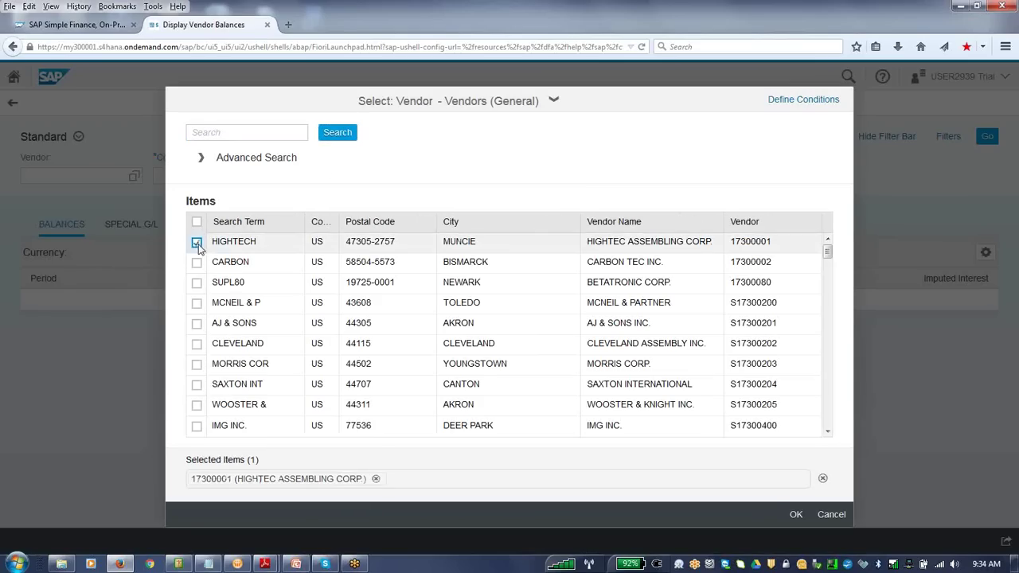
pyautogui.click(796, 517)
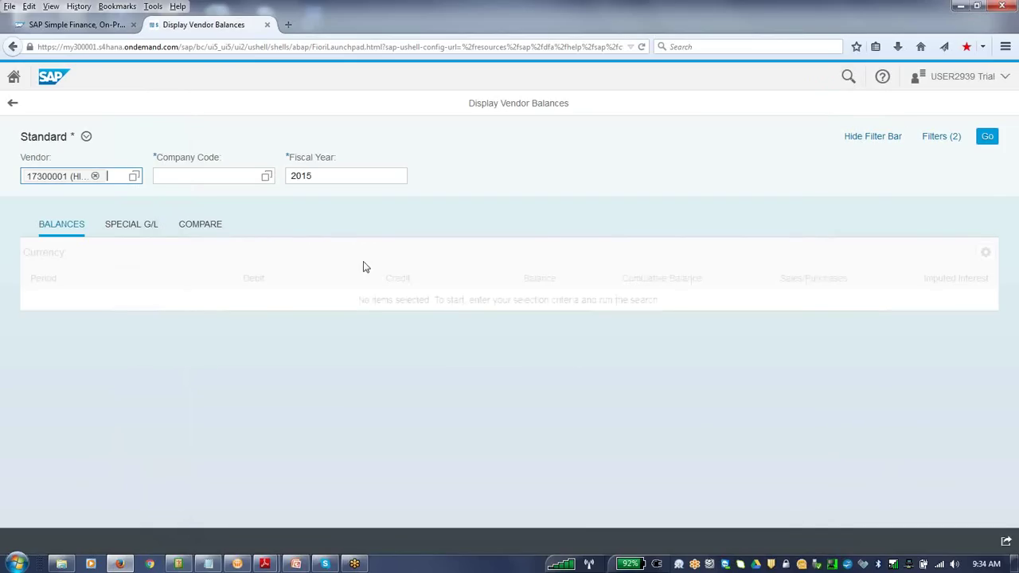
pyautogui.click(986, 136)
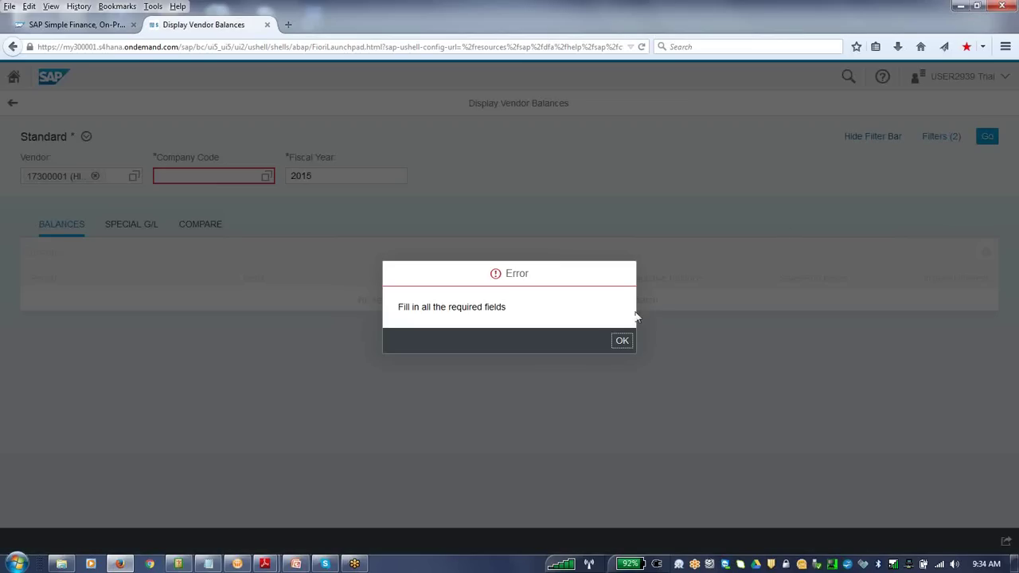
pyautogui.click(622, 342)
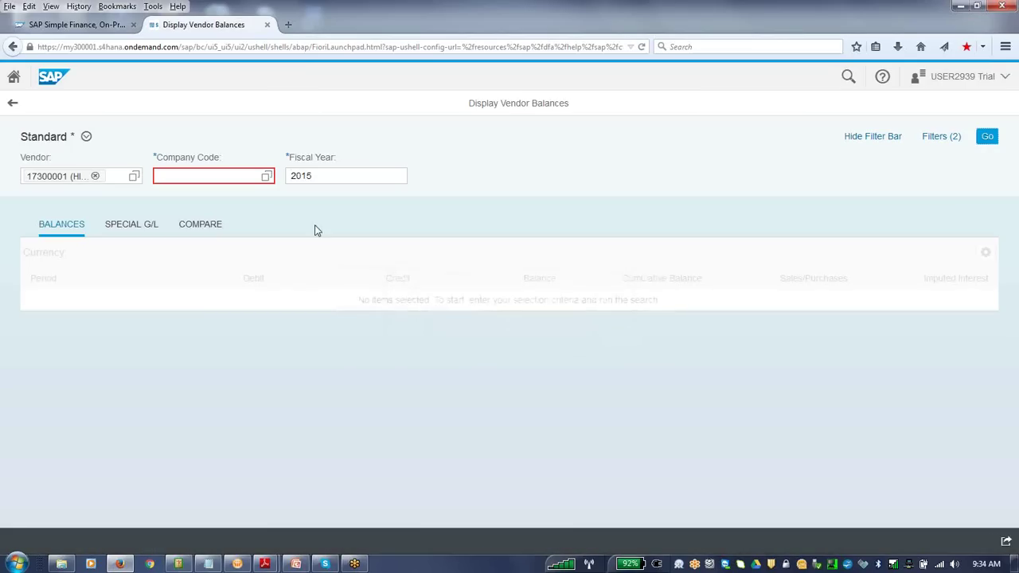
# - Set the company code to 1710 (Velotics Inc.), list the vendor's 2015 balances and review all periods through the total
pyautogui.click(267, 178)
pyautogui.click(336, 133)
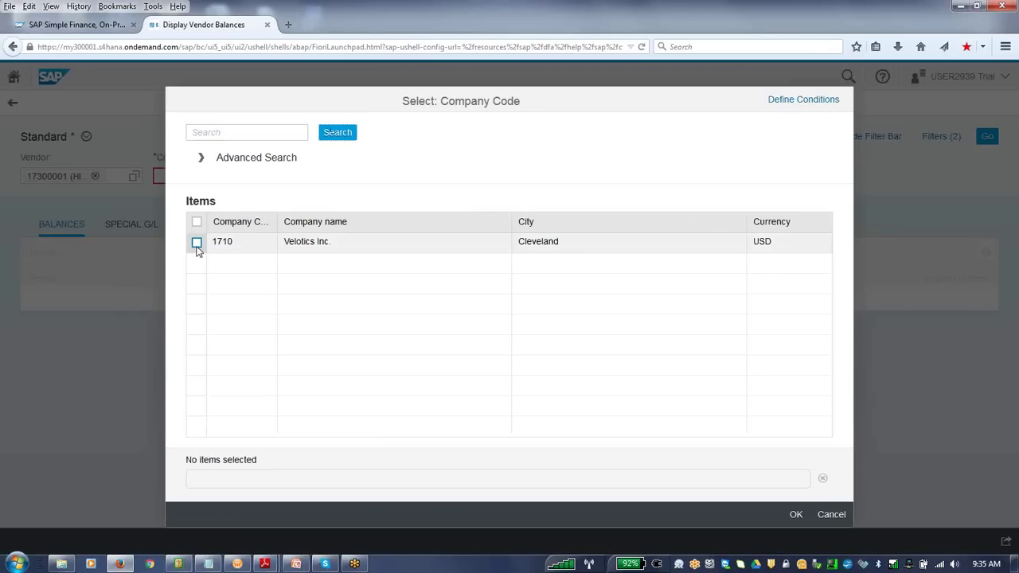
pyautogui.click(197, 242)
pyautogui.click(795, 514)
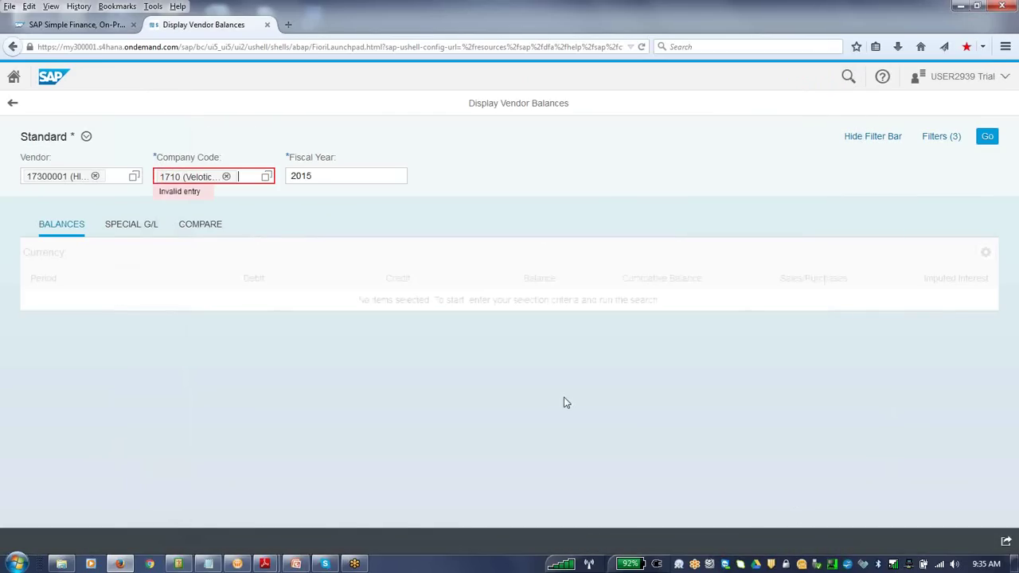
pyautogui.click(986, 138)
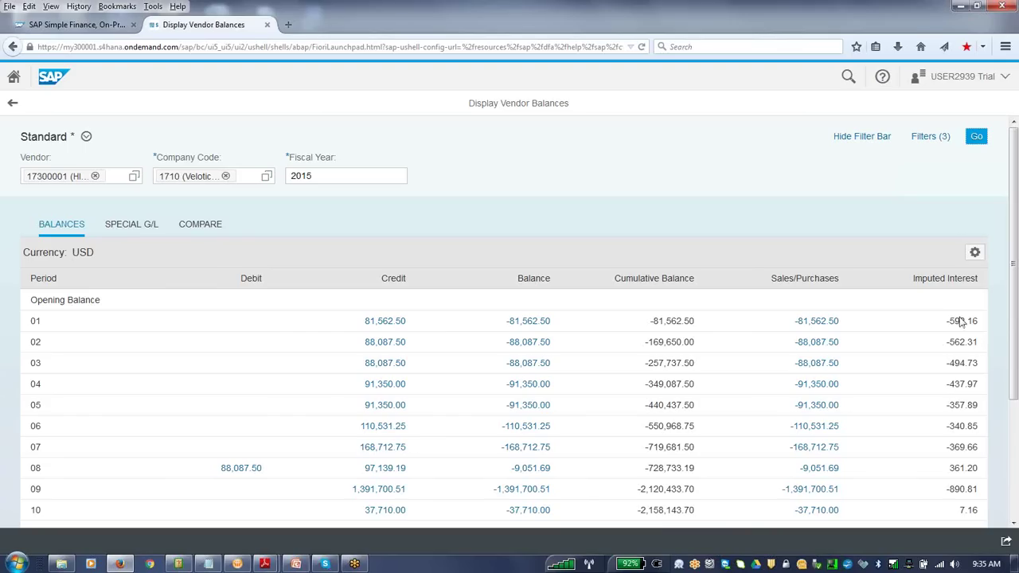
pyautogui.click(1014, 453)
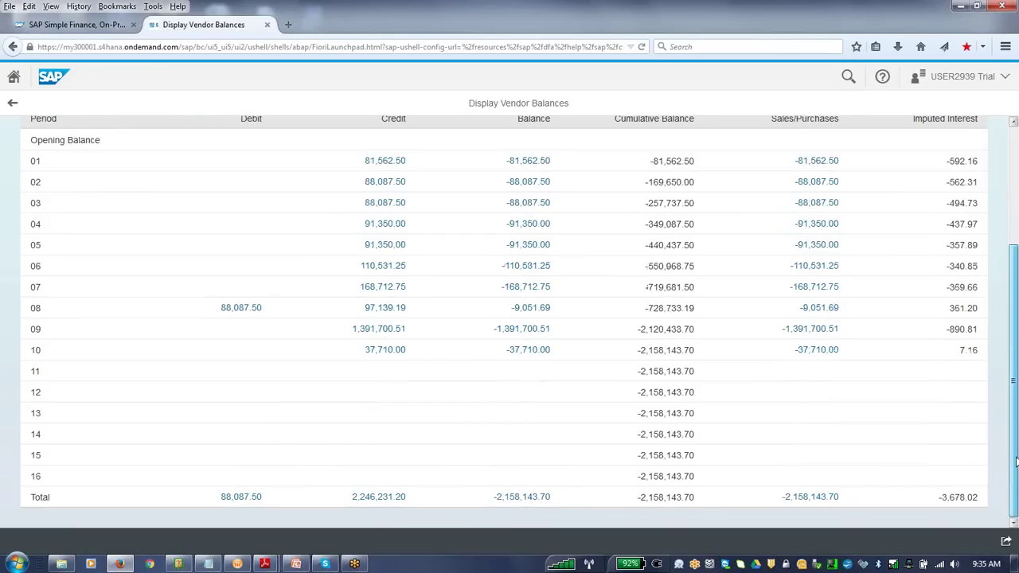
pyautogui.scroll(3, 1016, 460)
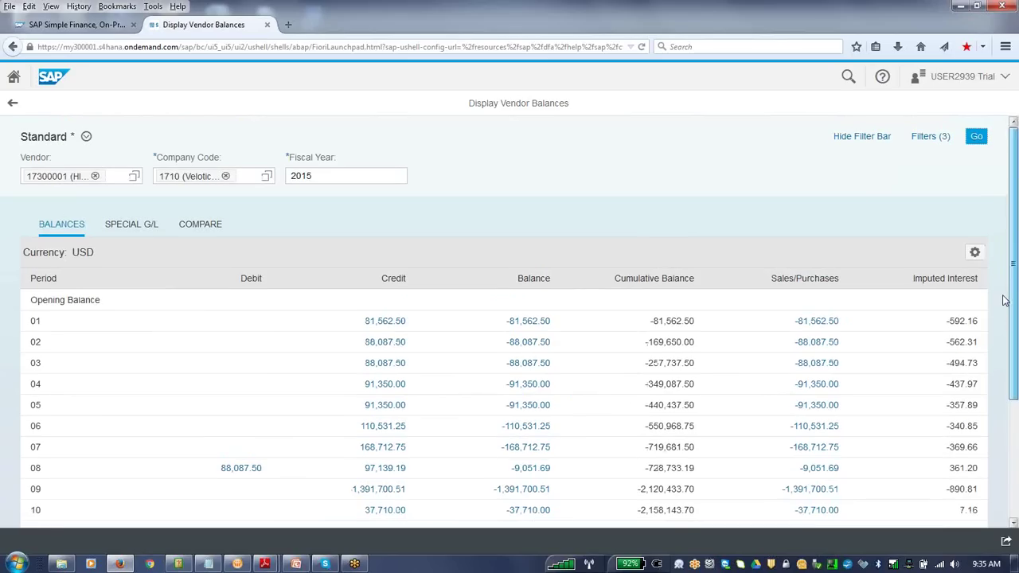
# - Open the Manage Customer Line Items app from the home page and set the customer filter to Silverstar Corp
pyautogui.click(12, 106)
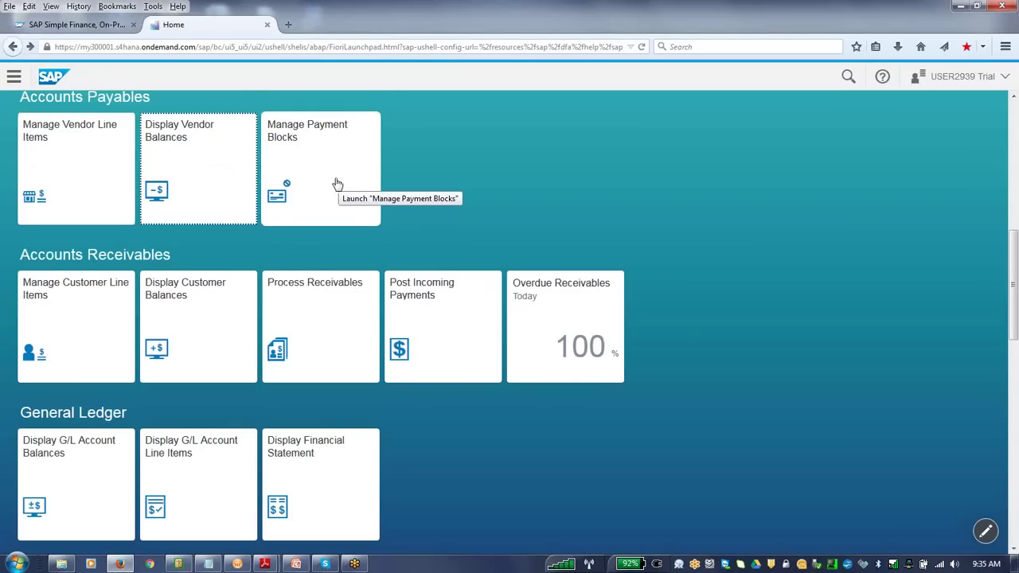
pyautogui.moveTo(1012, 286)
pyautogui.mouseDown()
pyautogui.moveTo(1013, 246)
pyautogui.moveTo(1013, 280)
pyautogui.mouseUp()
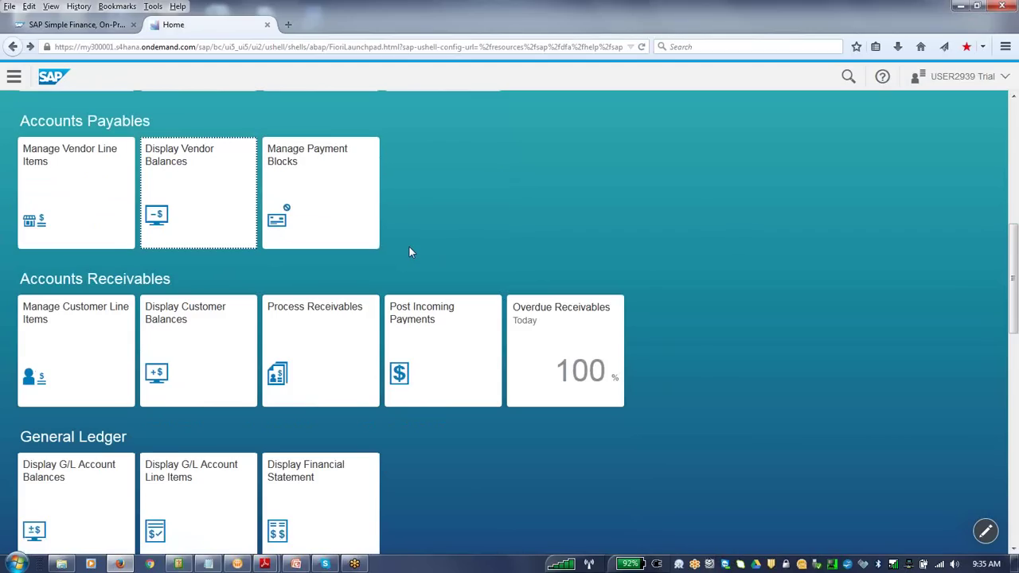
pyautogui.click(37, 327)
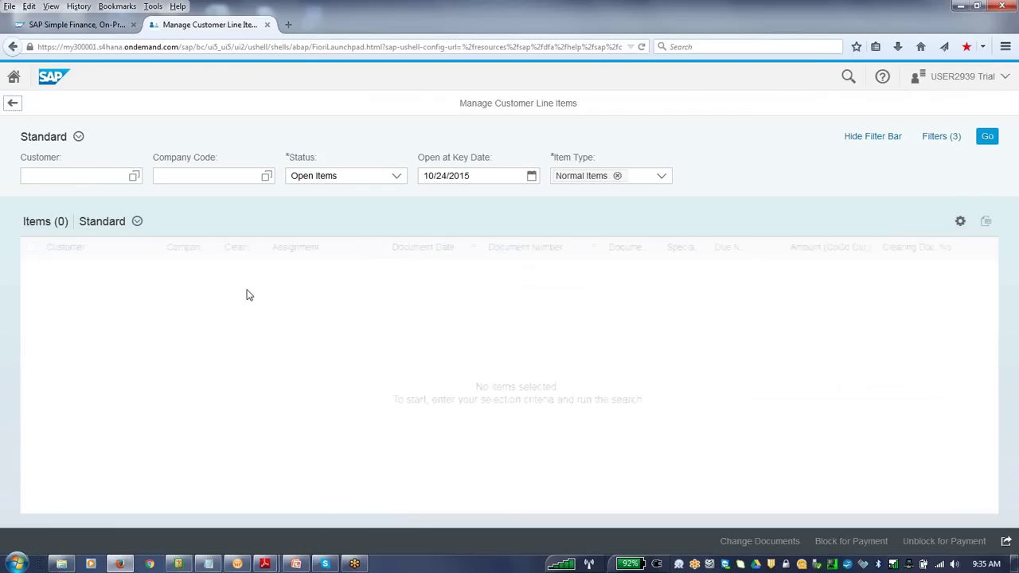
pyautogui.click(135, 176)
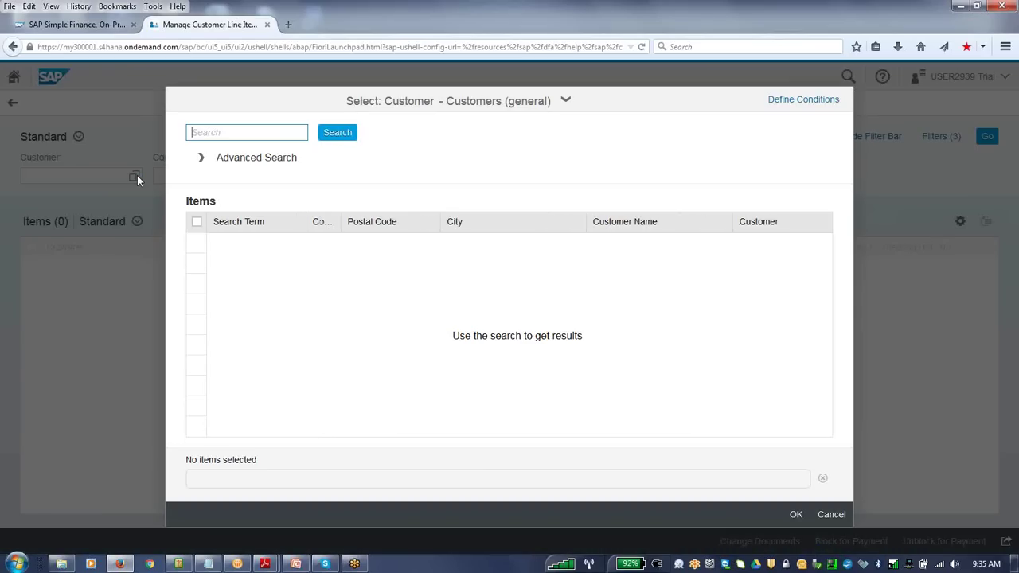
pyautogui.click(337, 135)
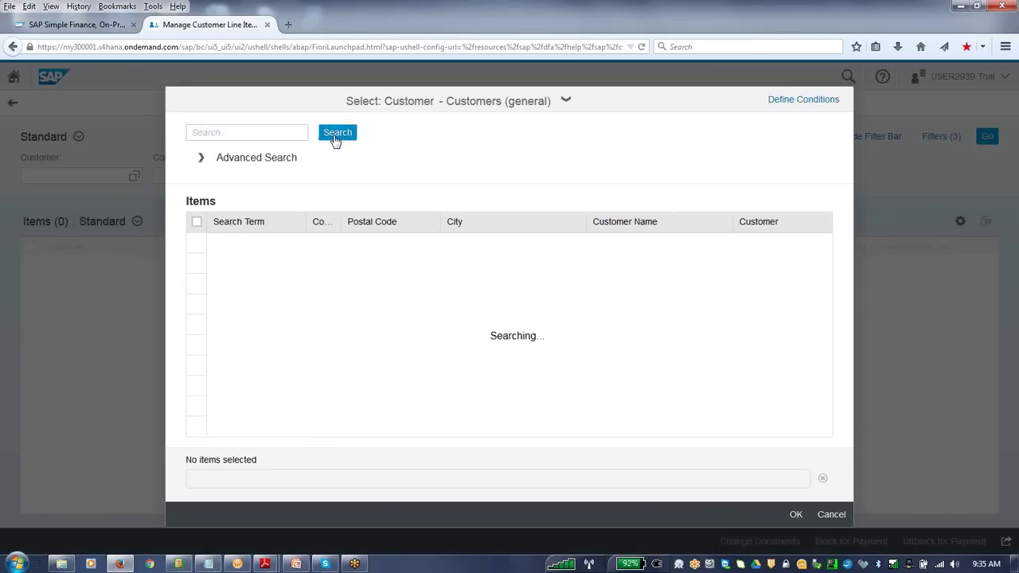
pyautogui.click(196, 243)
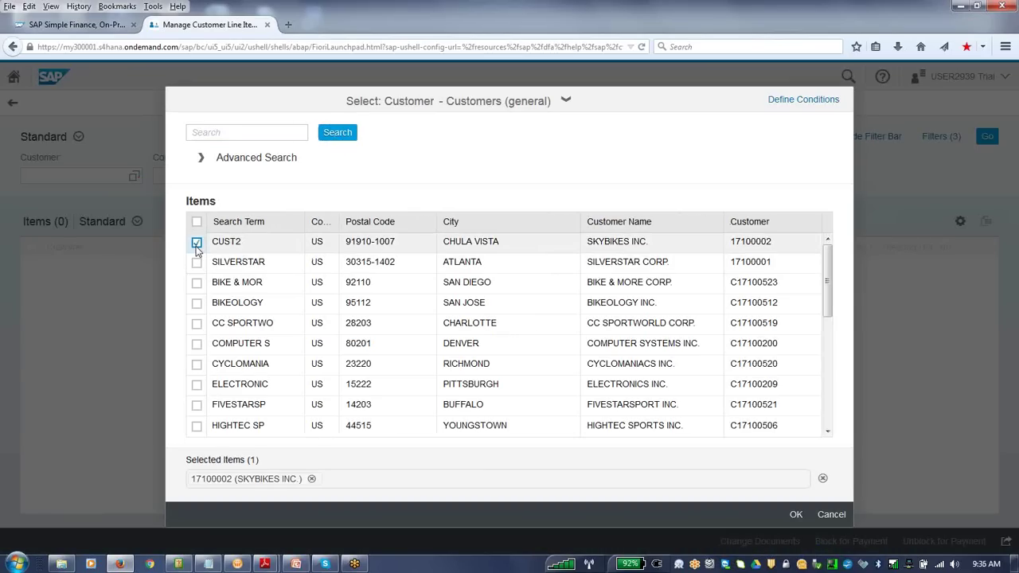
pyautogui.click(197, 263)
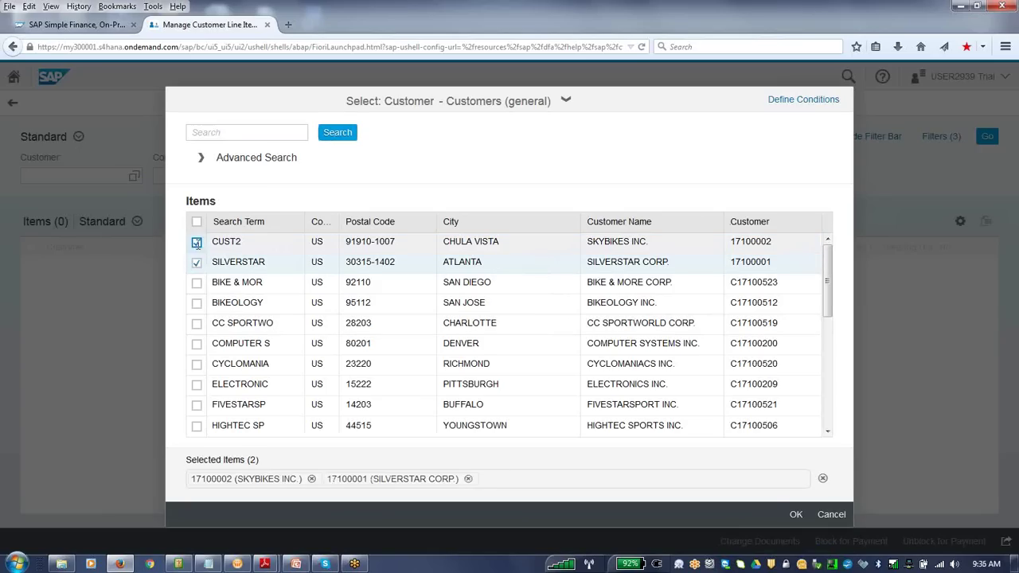
pyautogui.click(196, 243)
pyautogui.click(795, 515)
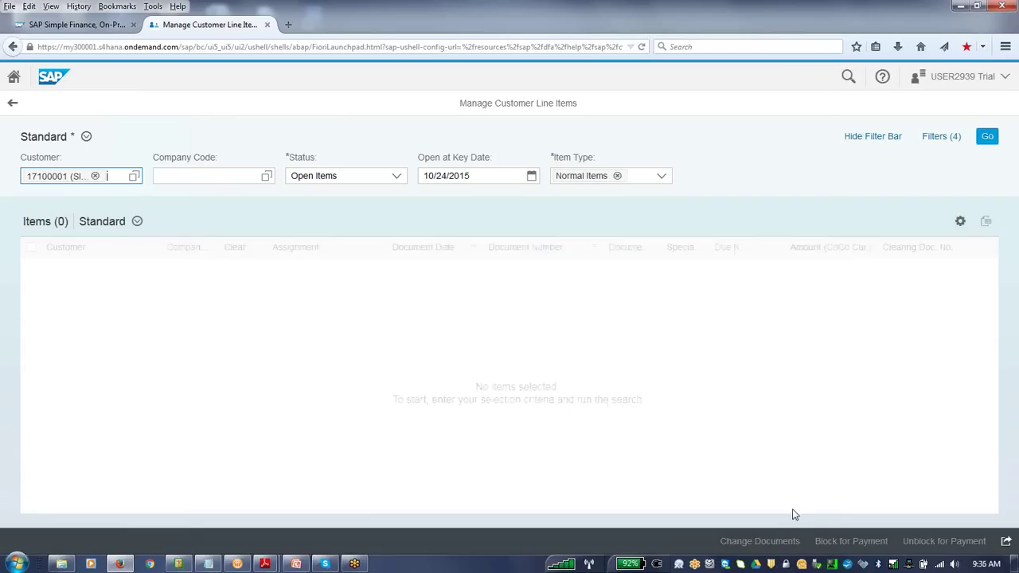
# - Set the company code filter to 1710 (Velotics Inc.) and list the customer's open items
pyautogui.click(266, 176)
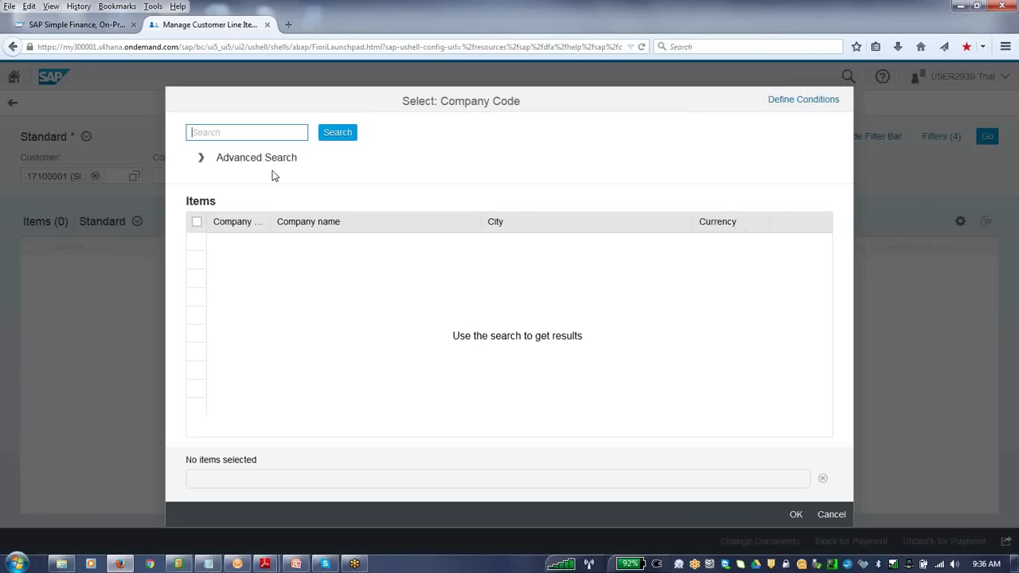
pyautogui.click(337, 133)
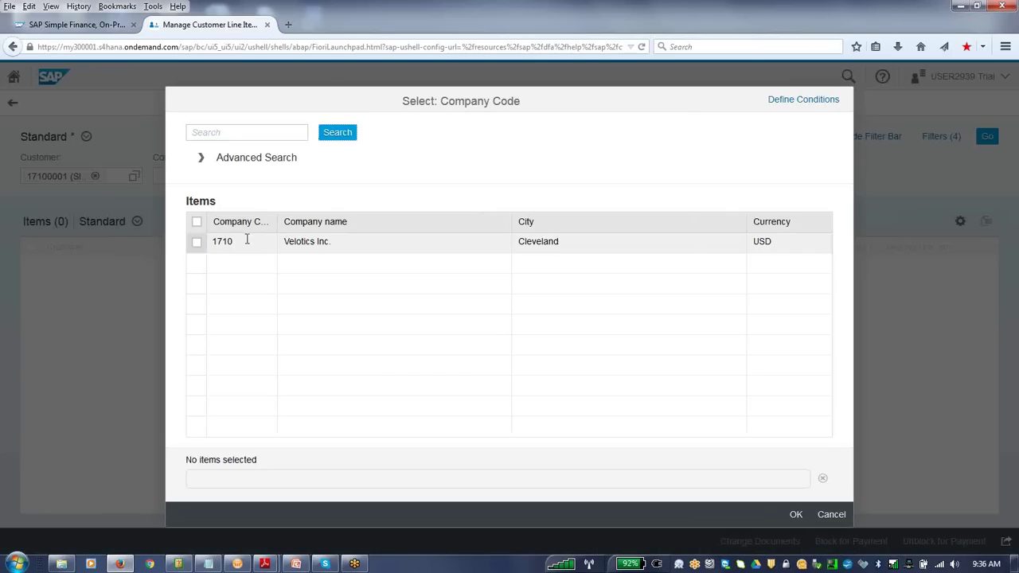
pyautogui.click(197, 242)
pyautogui.click(796, 515)
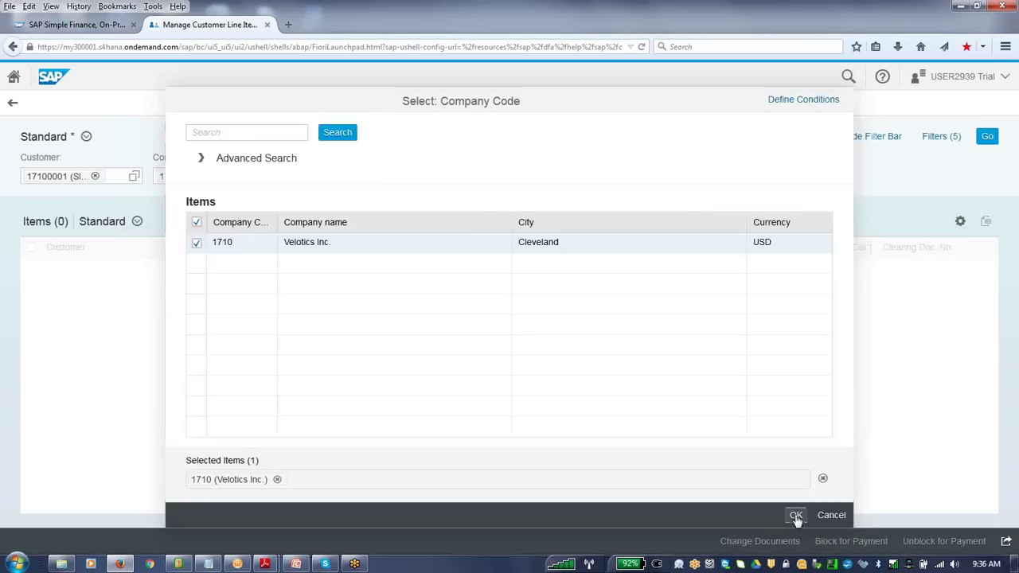
pyautogui.click(987, 138)
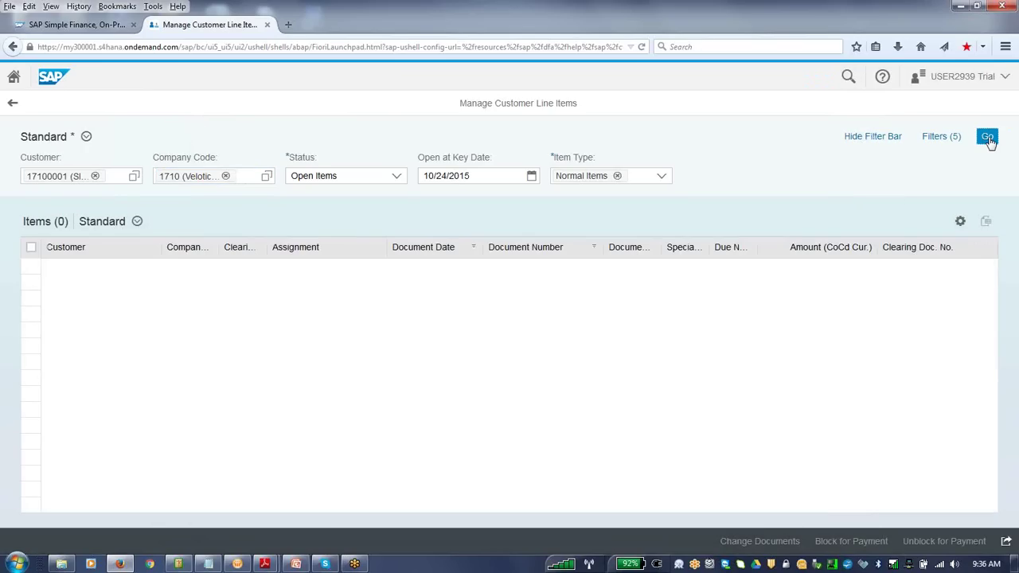
pyautogui.click(988, 138)
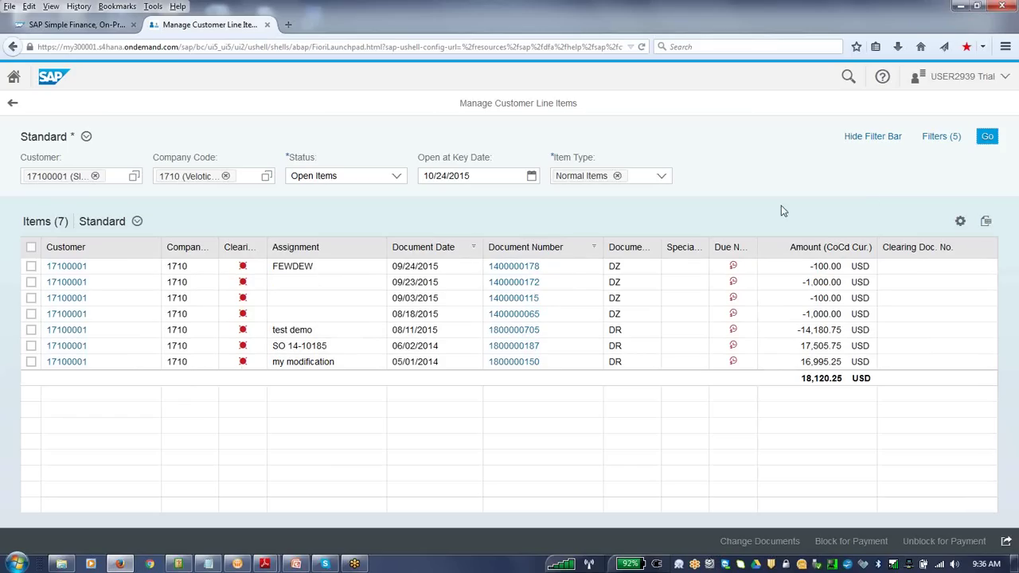
# - Open the Display Customer Balances app from the home page and choose Silverstar Corp. as the customer
pyautogui.click(13, 103)
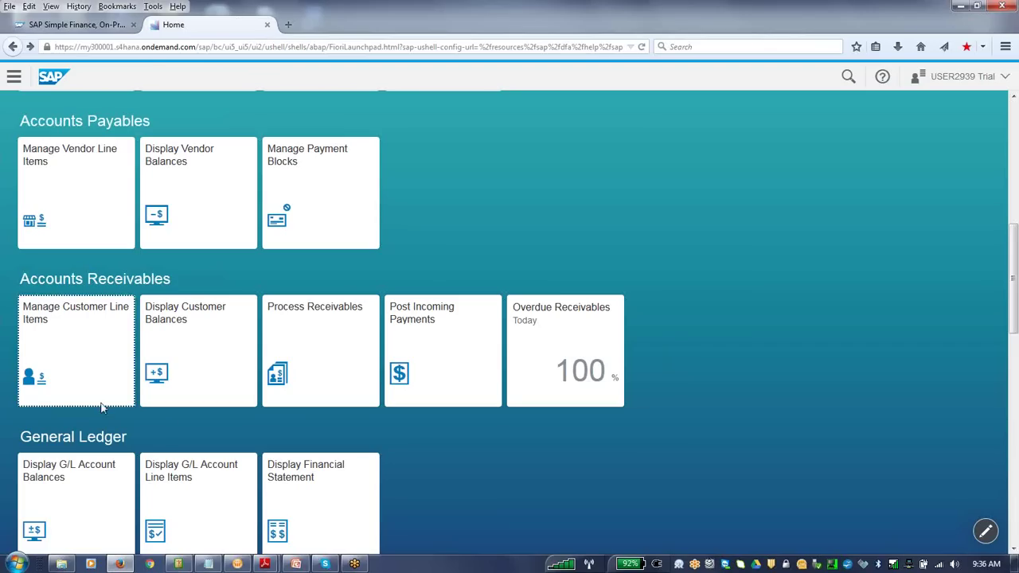
pyautogui.click(152, 378)
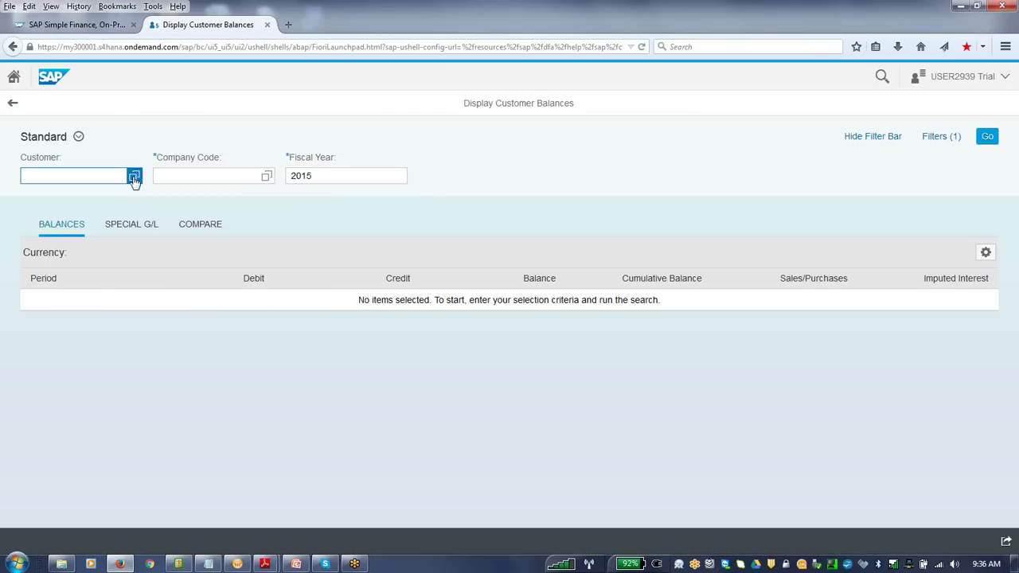
pyautogui.click(134, 176)
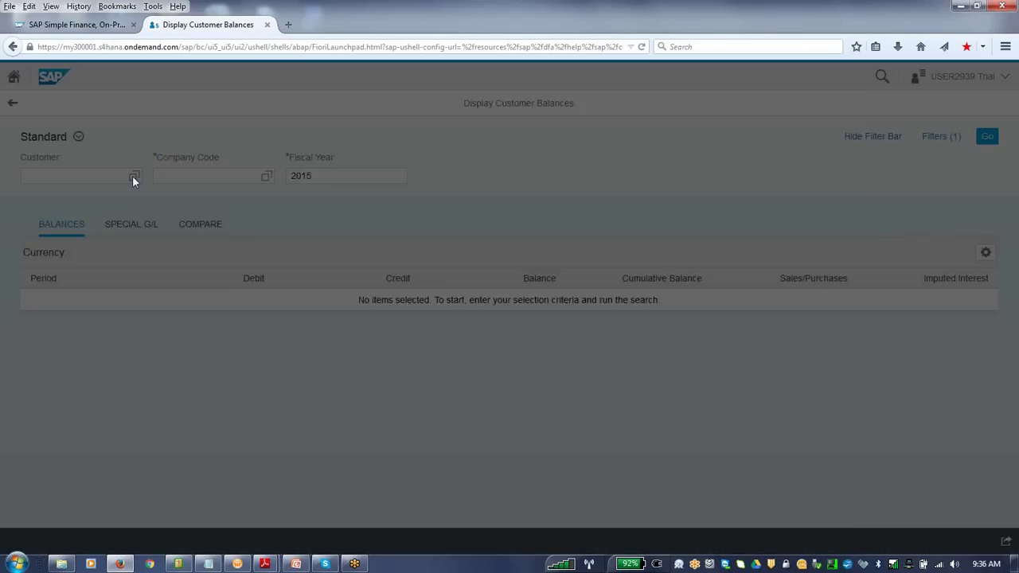
pyautogui.click(328, 138)
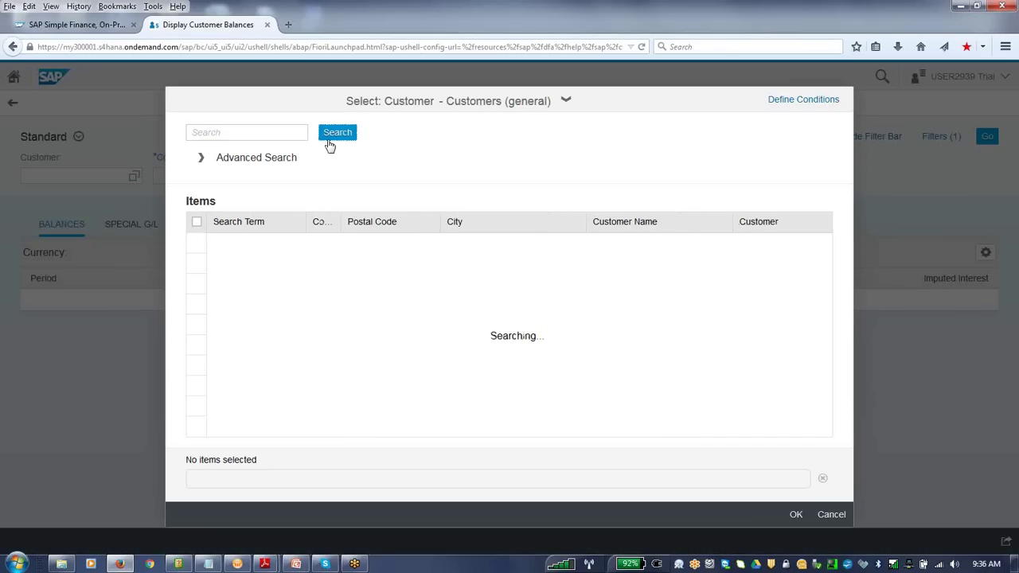
pyautogui.click(331, 140)
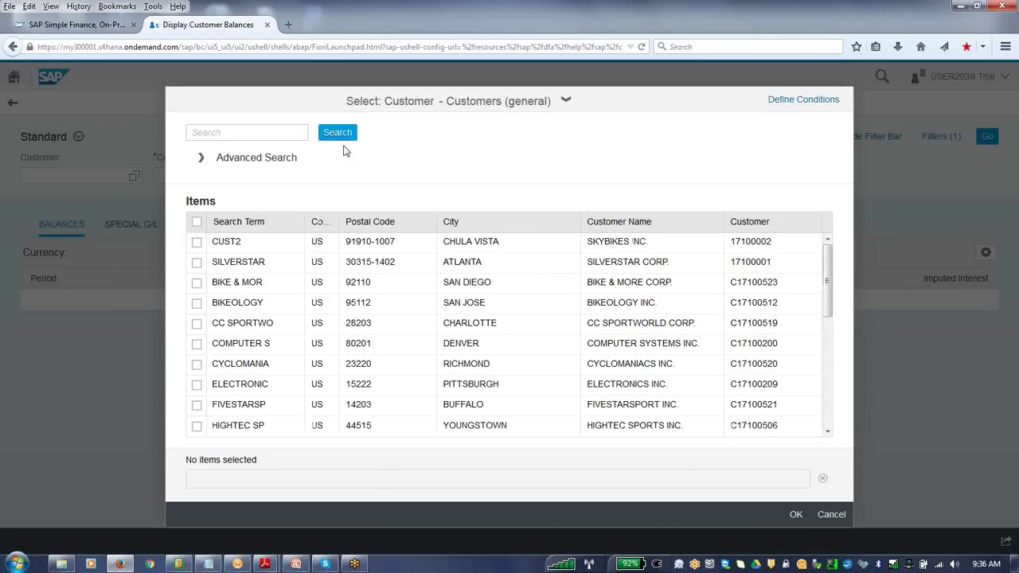
pyautogui.click(197, 262)
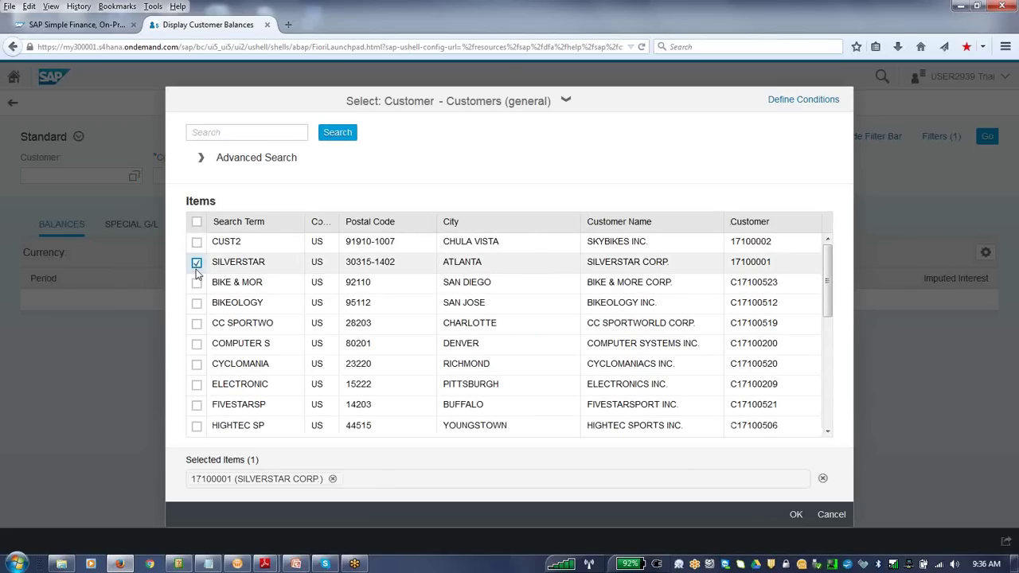
pyautogui.click(796, 514)
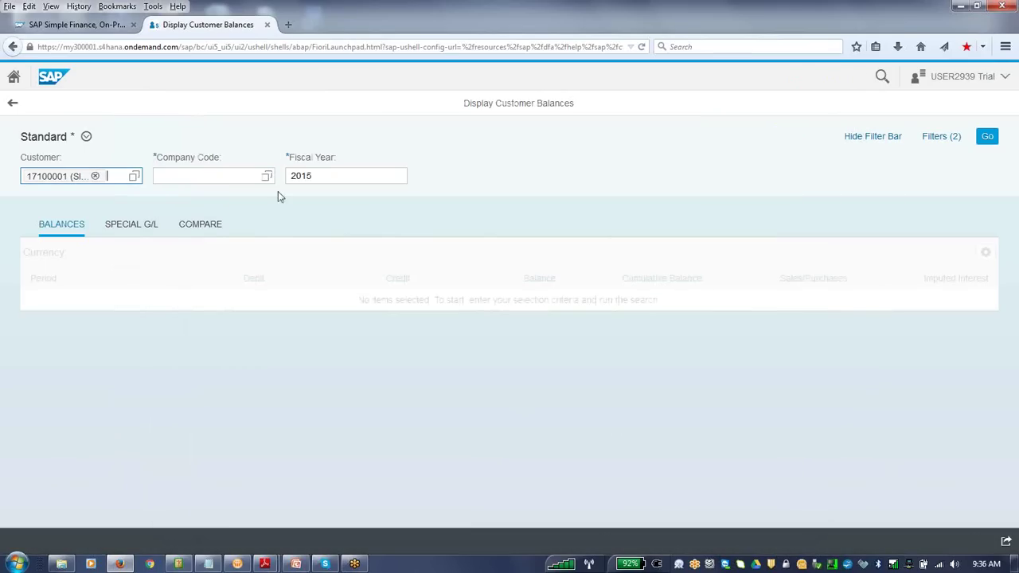
# - Set the company code to 1710 (Velotics Inc.) and list the customer's balances for fiscal year 2015
pyautogui.click(269, 176)
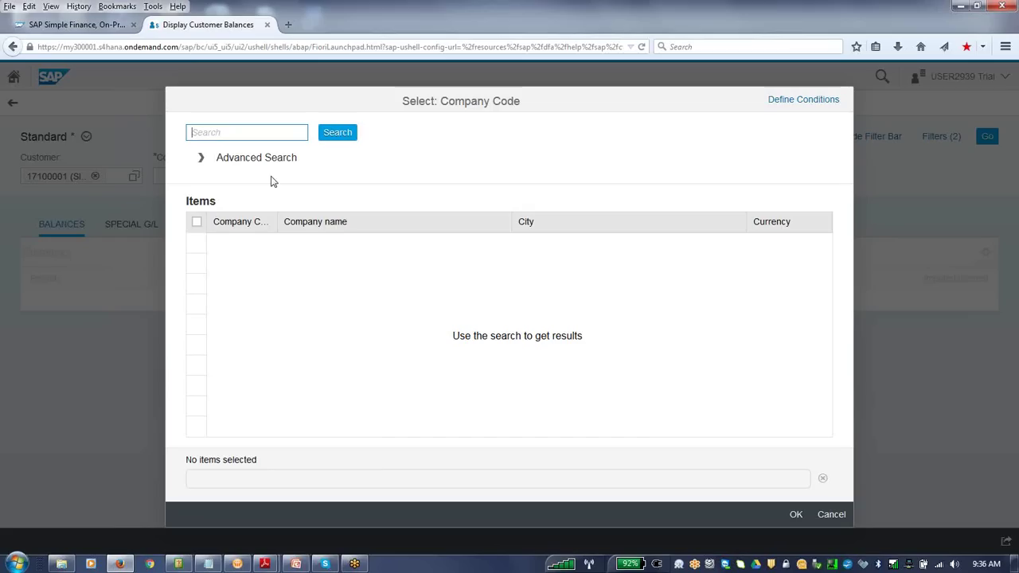
pyautogui.click(198, 223)
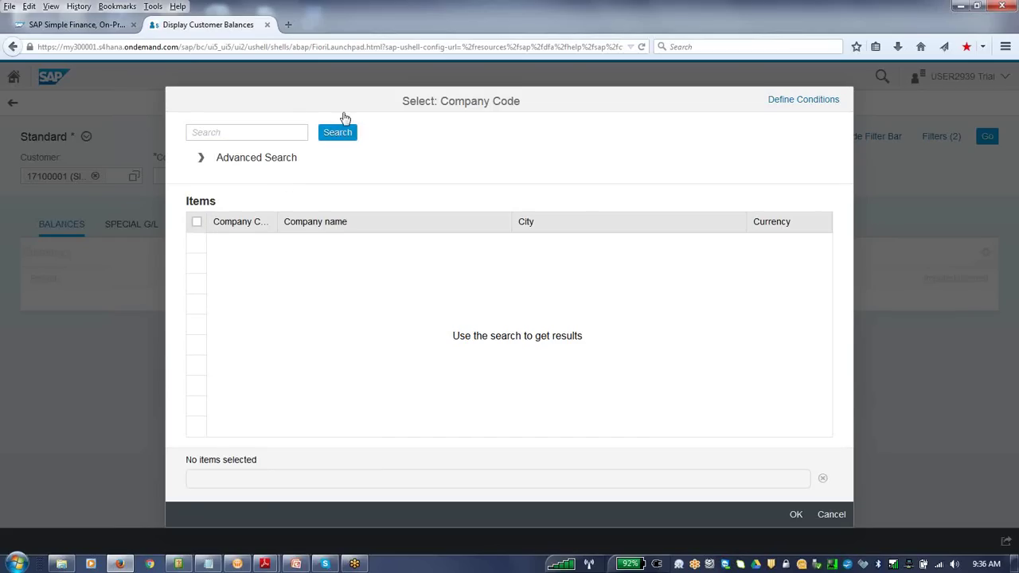
pyautogui.click(341, 131)
pyautogui.click(196, 242)
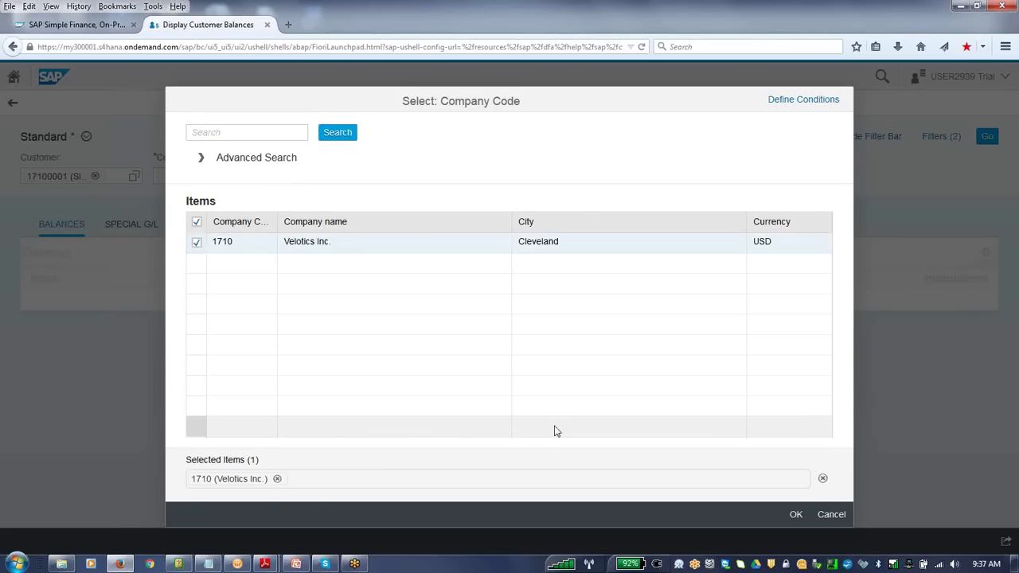
pyautogui.click(795, 514)
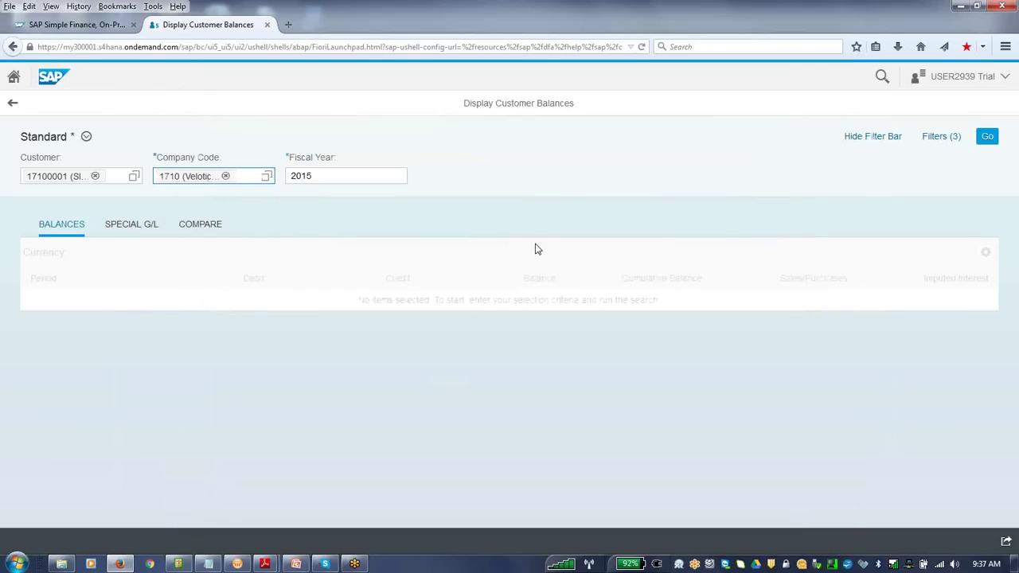
pyautogui.click(988, 138)
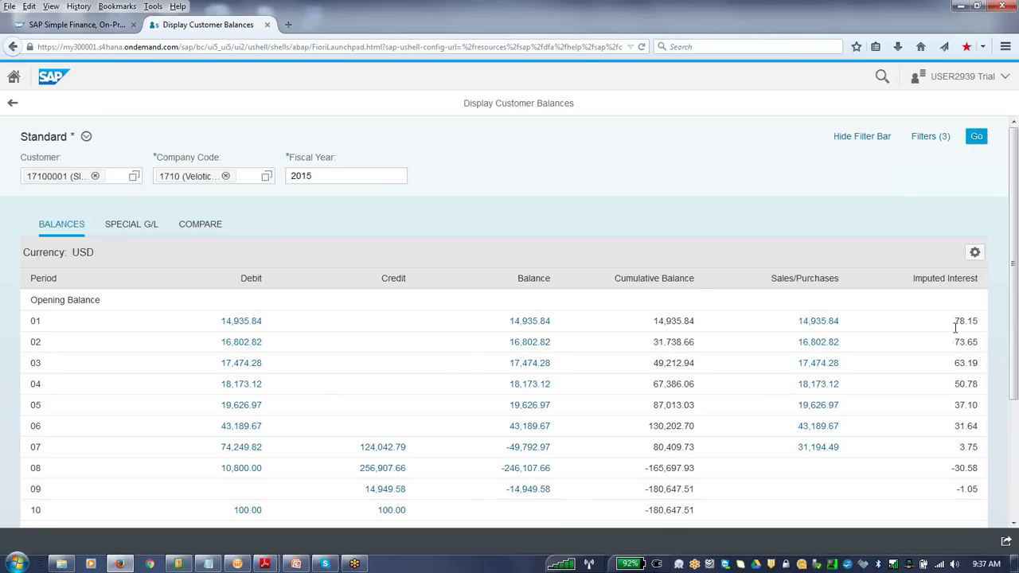
# - Examine the customer's Special G/L balances and the comparison of 2015 sales with 2014
pyautogui.click(128, 231)
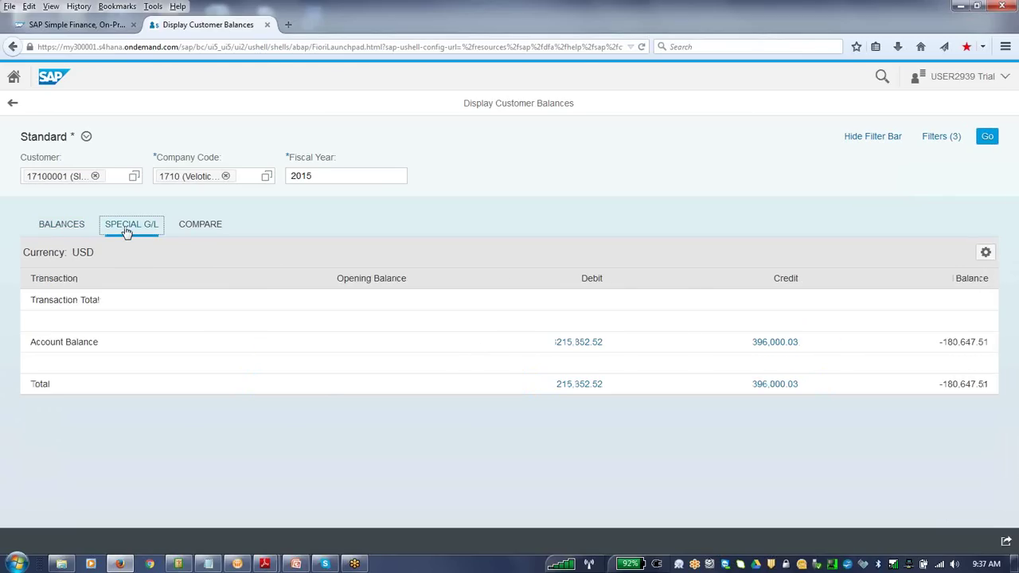
pyautogui.click(204, 231)
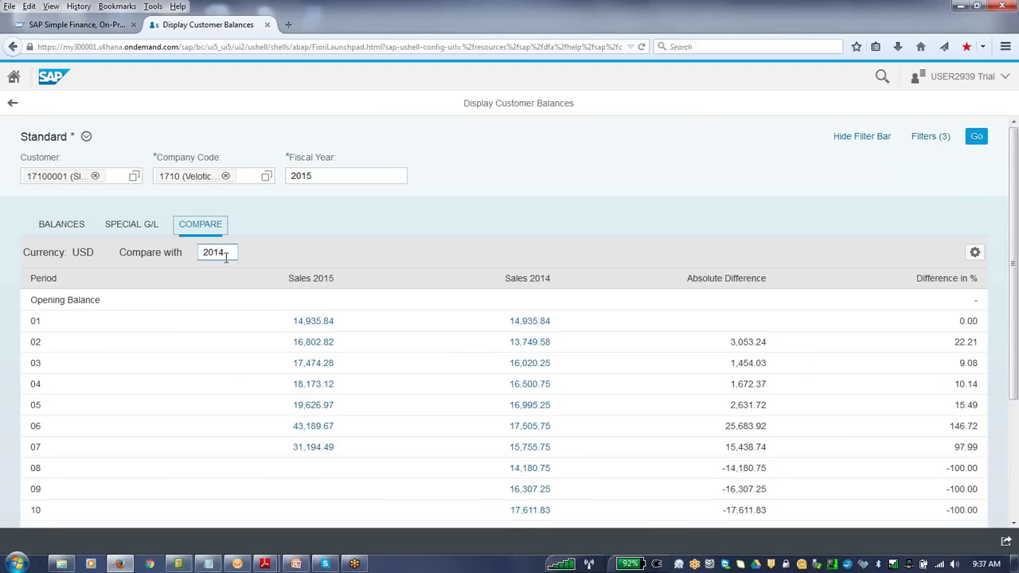
pyautogui.click(229, 254)
# - Open the Process Receivables app from the home page, choose Hightec Sports Inc. as the customer and select all of its invoices
pyautogui.click(12, 103)
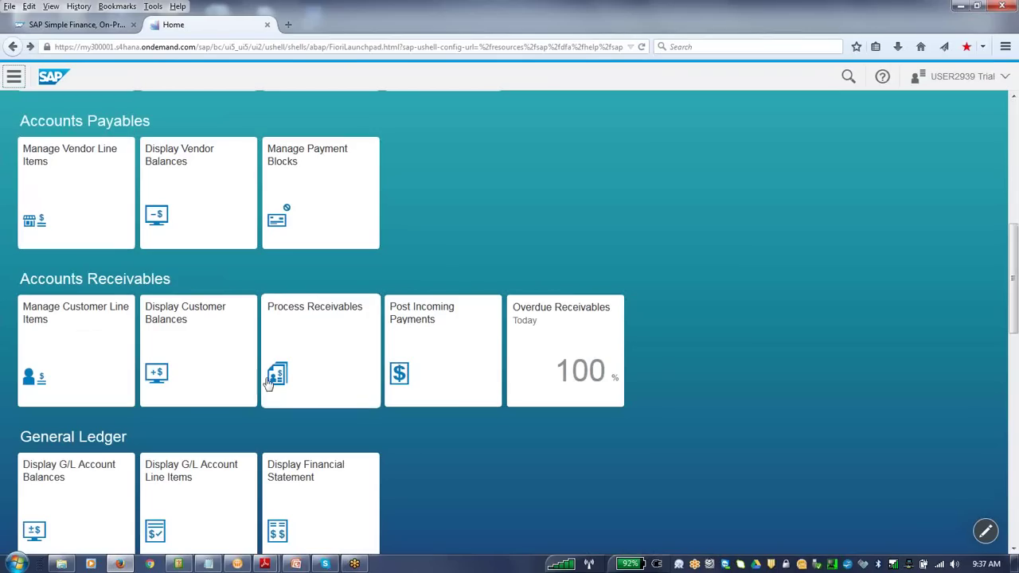
pyautogui.click(337, 399)
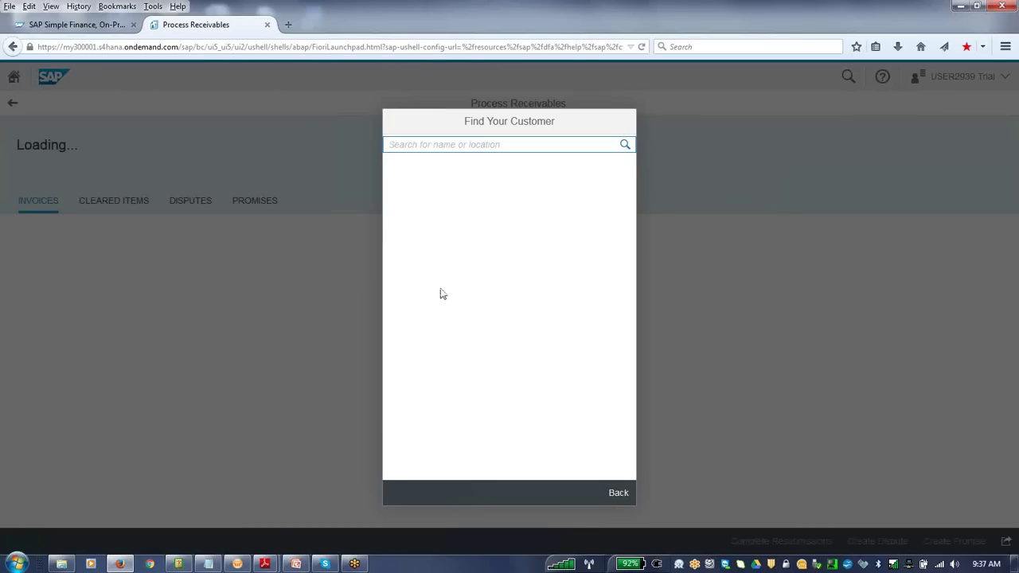
pyautogui.write('hi')
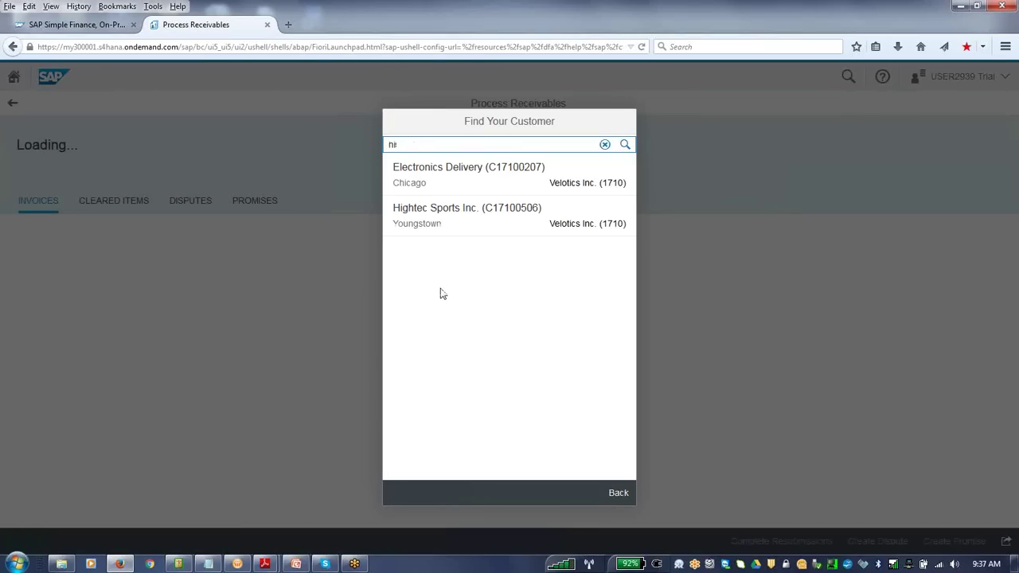
pyautogui.click(452, 229)
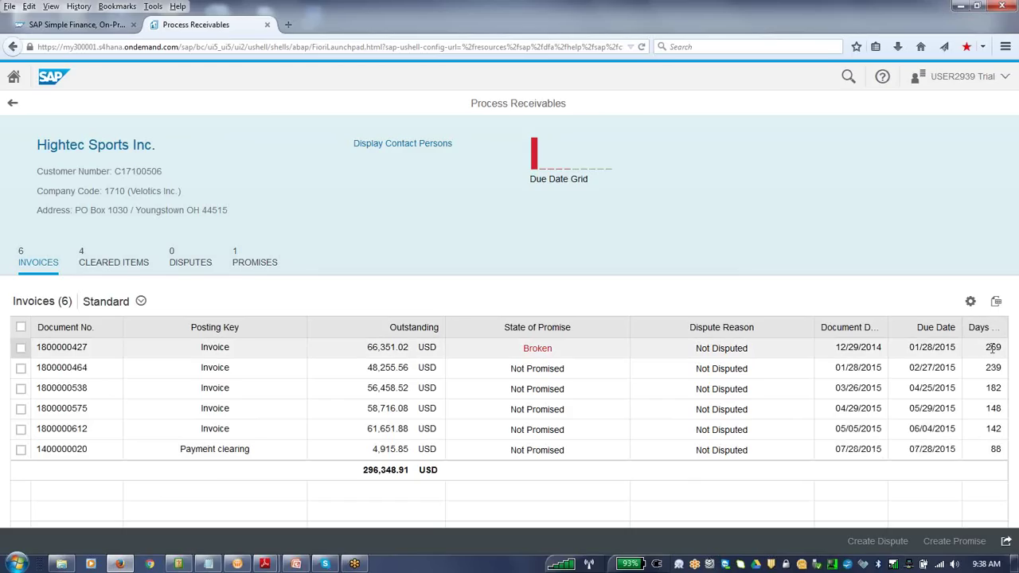
pyautogui.click(21, 328)
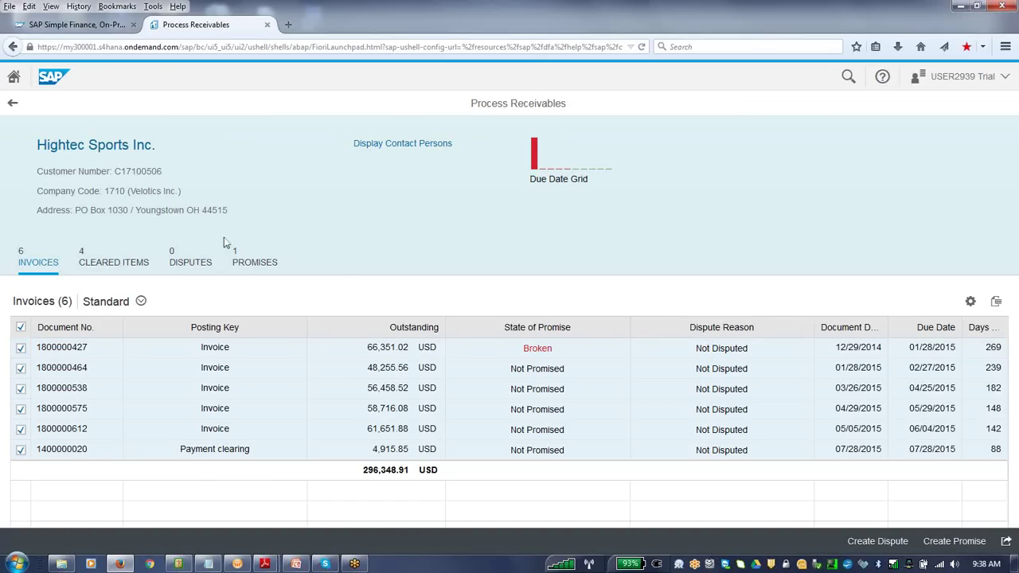
# - Open the Post Incoming Payments app from the home page and choose Silverstar Corp. as the customer account for proposing open items
pyautogui.click(12, 106)
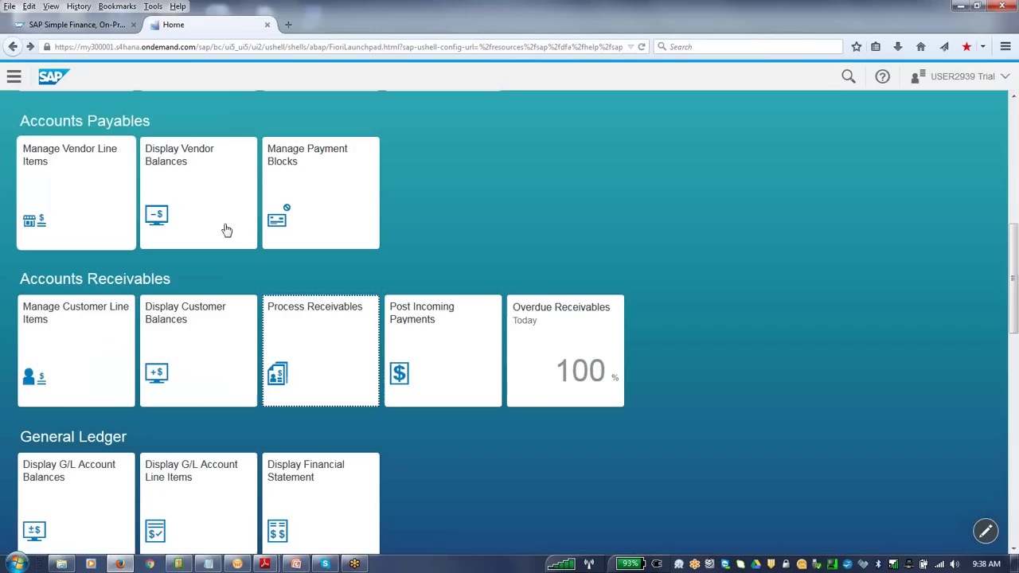
pyautogui.click(437, 317)
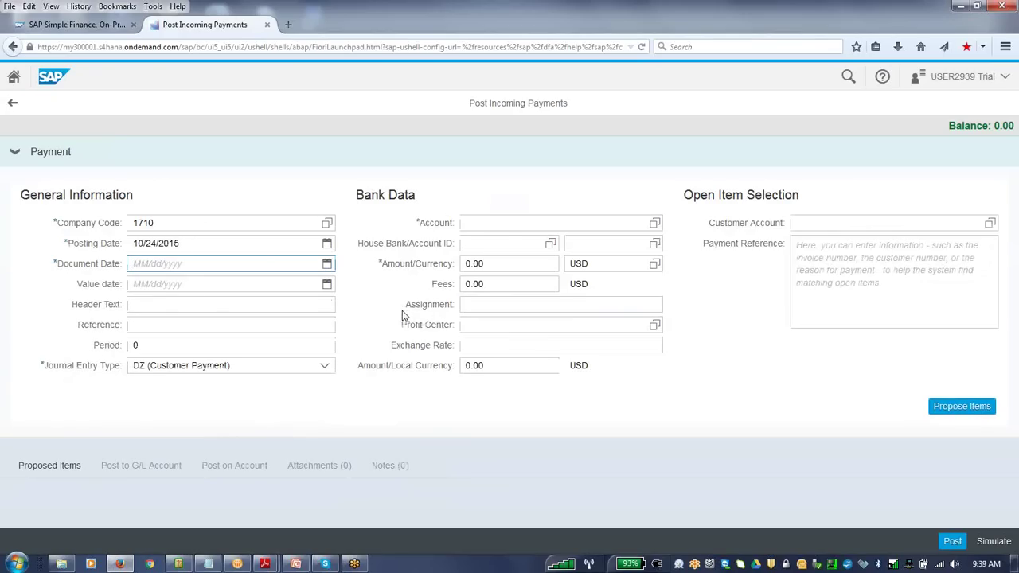
pyautogui.click(990, 223)
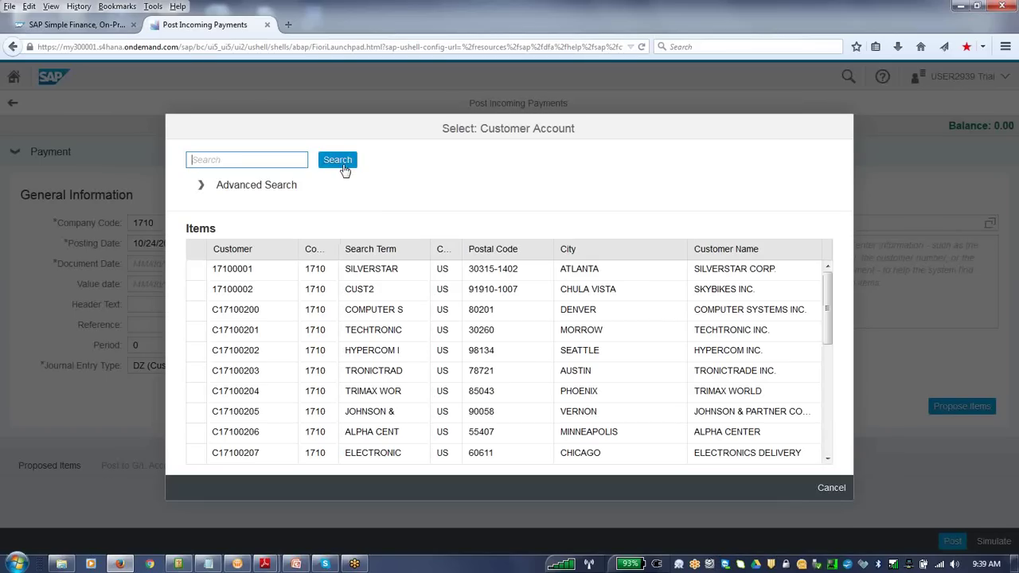
pyautogui.click(193, 270)
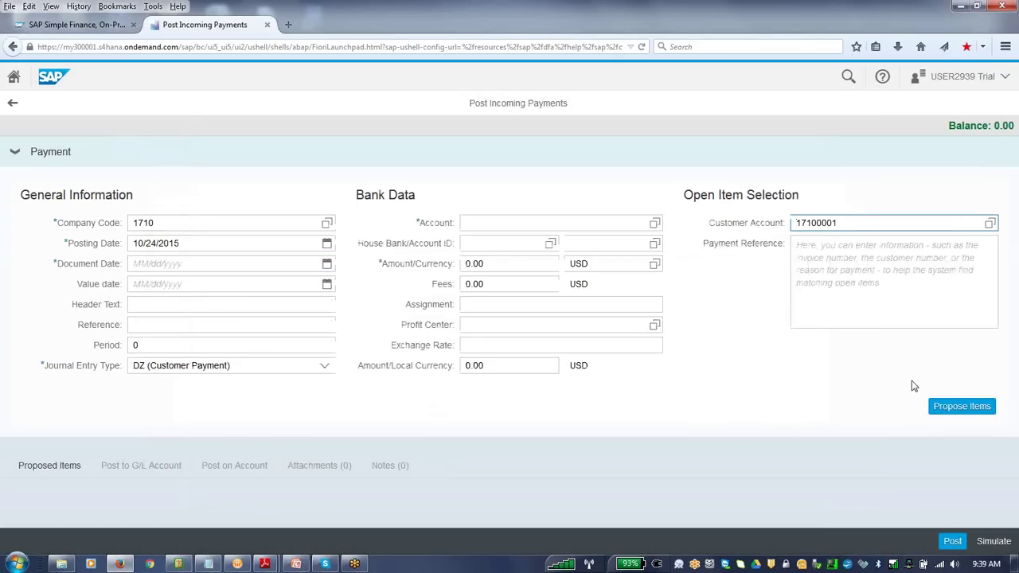
pyautogui.click(954, 413)
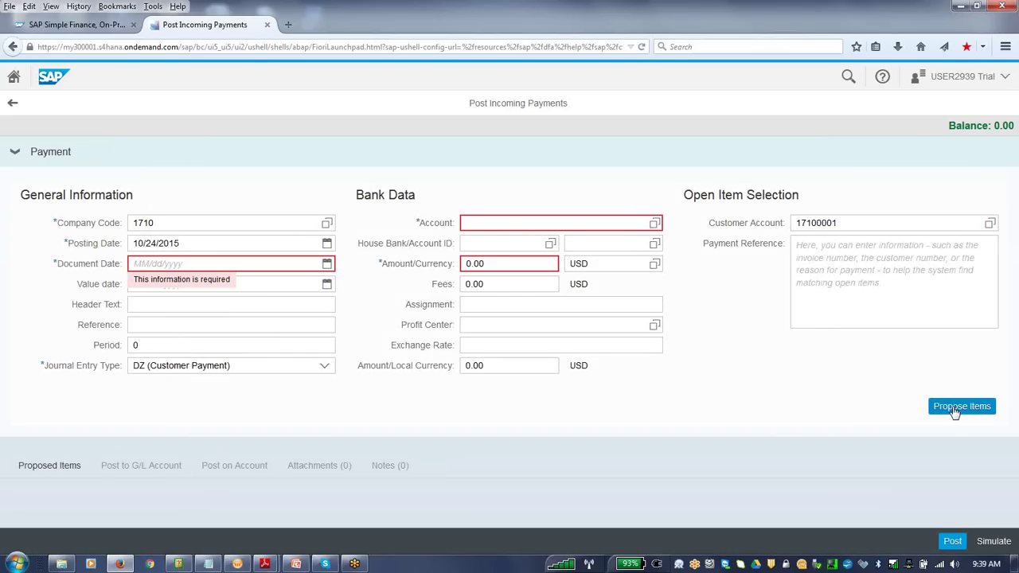
# - Set the payment's document date to 10/25/2015 and choose the G/L account Rcvbls Affiliate Adj in the bank data
pyautogui.click(327, 263)
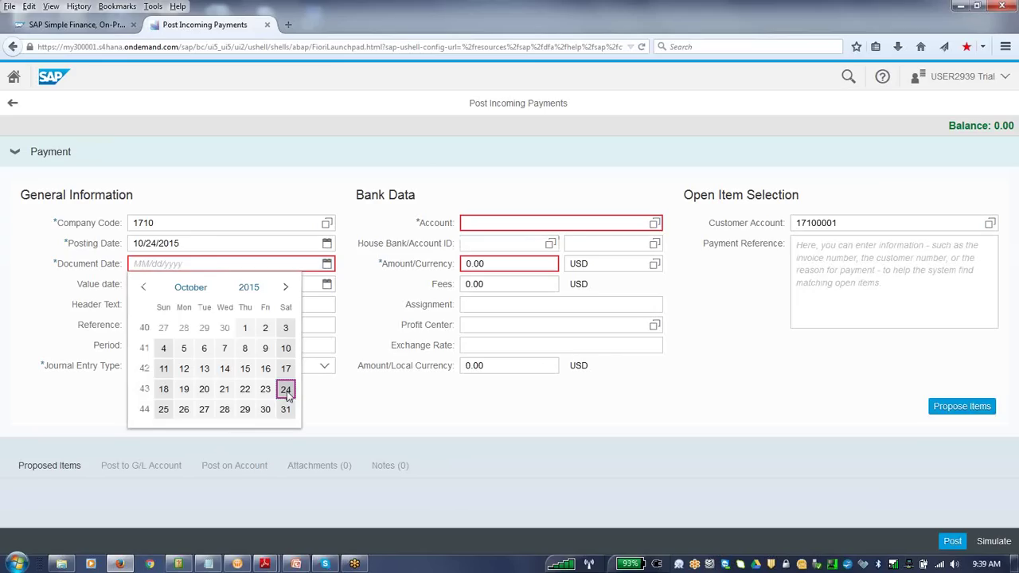
pyautogui.click(166, 410)
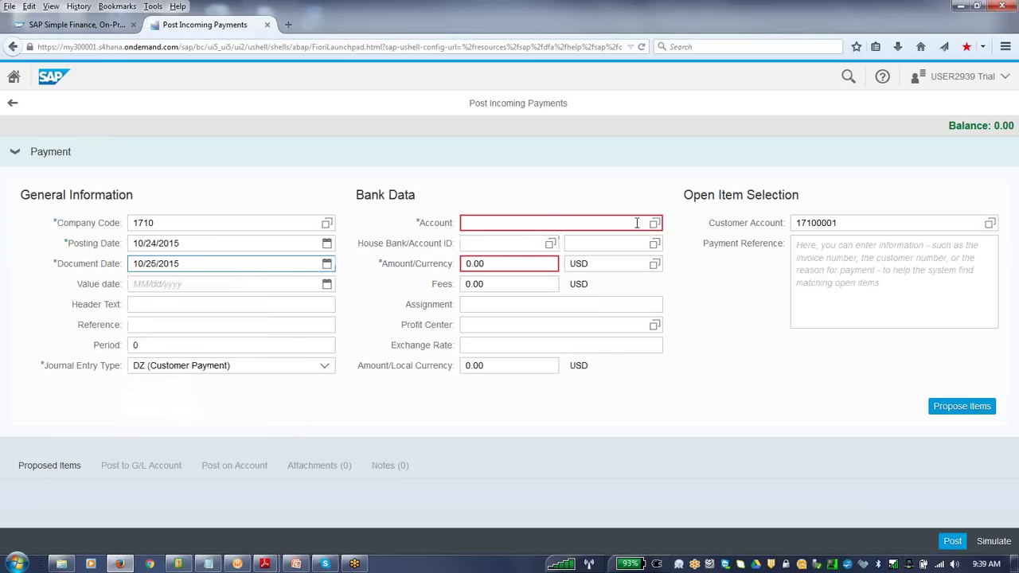
pyautogui.click(654, 223)
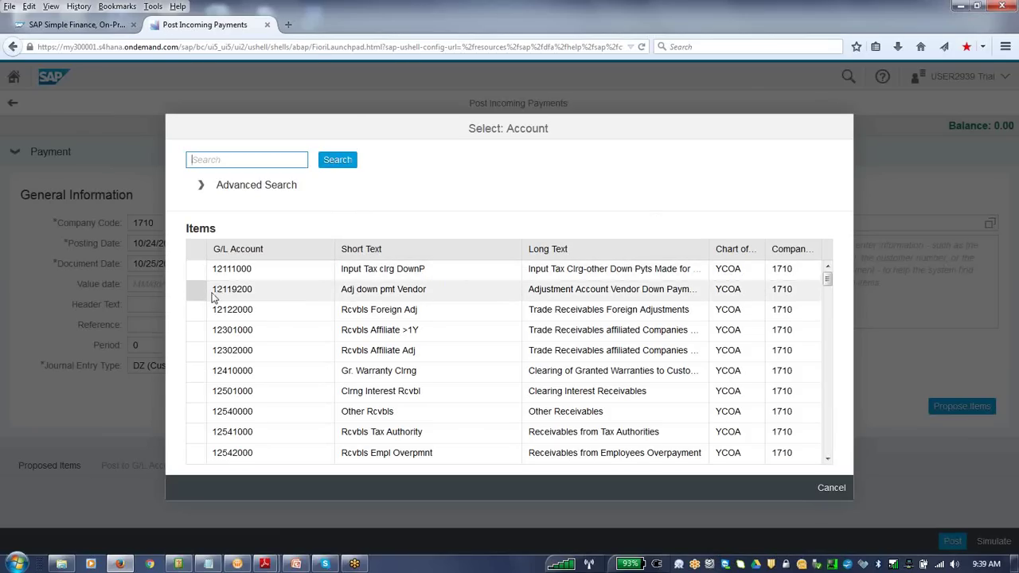
pyautogui.click(196, 357)
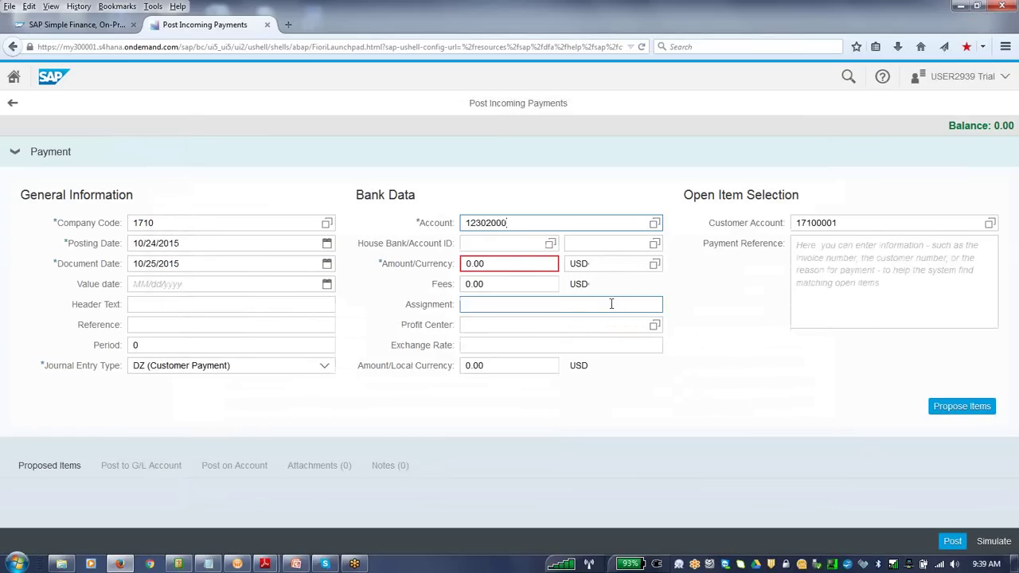
# - Set the payment amount to 100 USD and the value date to 10/26/2015
pyautogui.moveTo(510, 268); pyautogui.dragTo(374, 274)
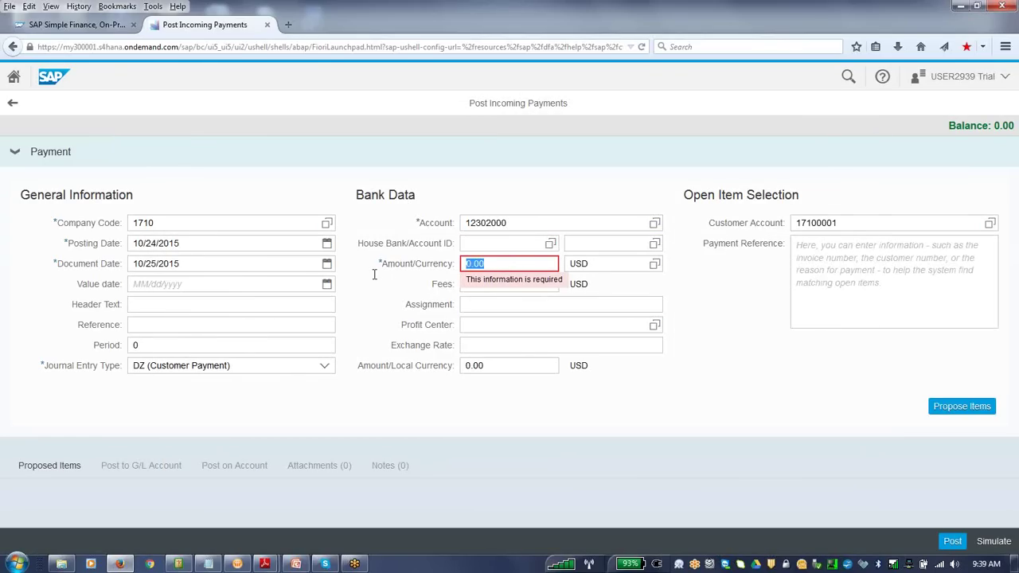
pyautogui.write('100')
pyautogui.click(739, 380)
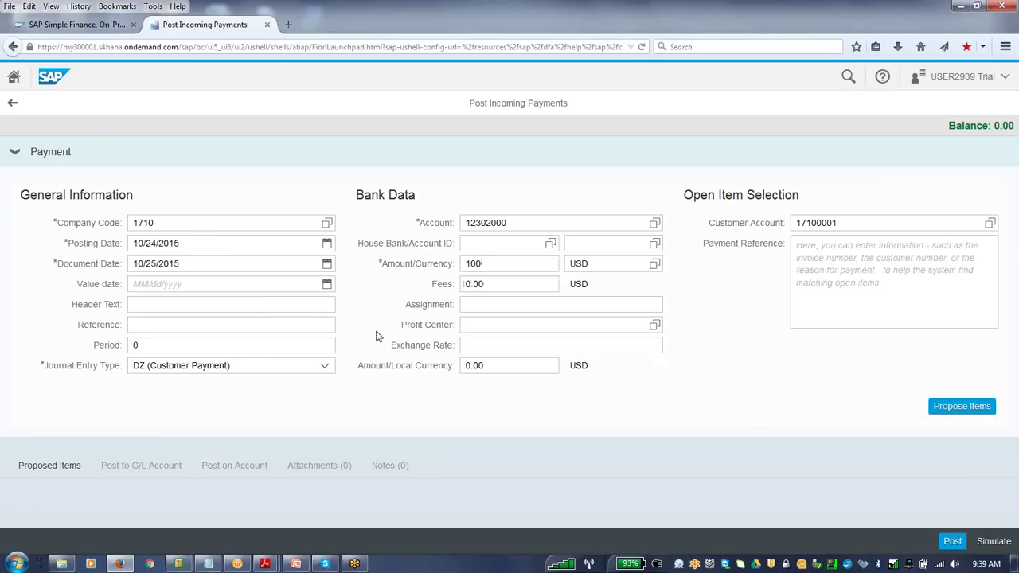
pyautogui.click(230, 308)
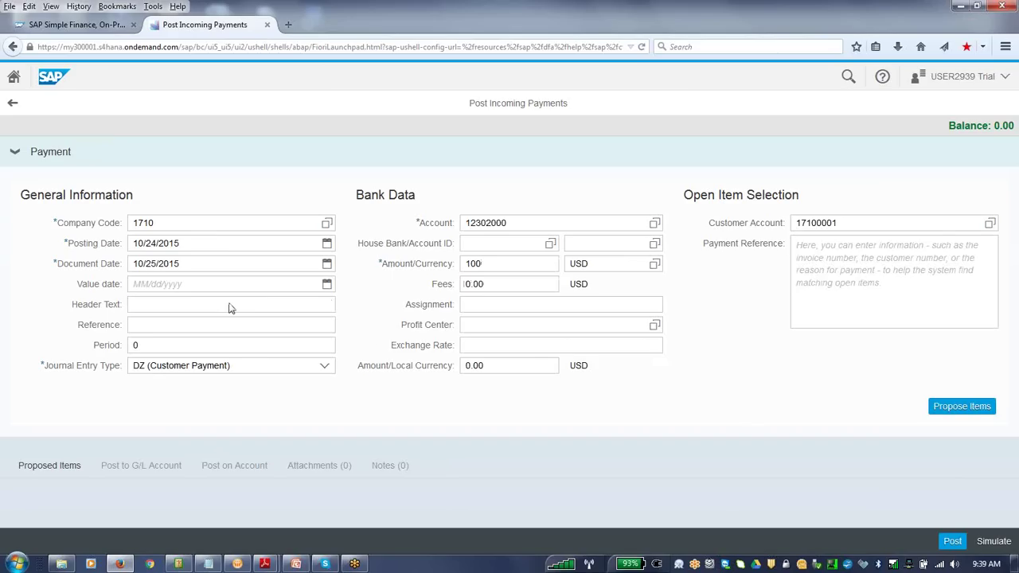
pyautogui.click(326, 283)
pyautogui.click(184, 429)
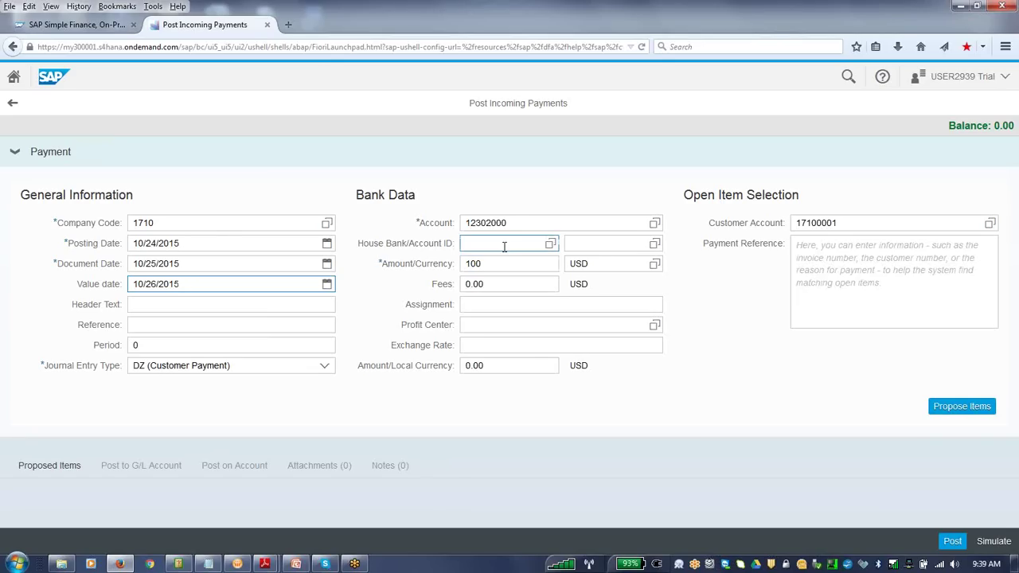
# - Try to propose the customer's open items for the 100 USD payment and dismiss the messages
pyautogui.click(927, 409)
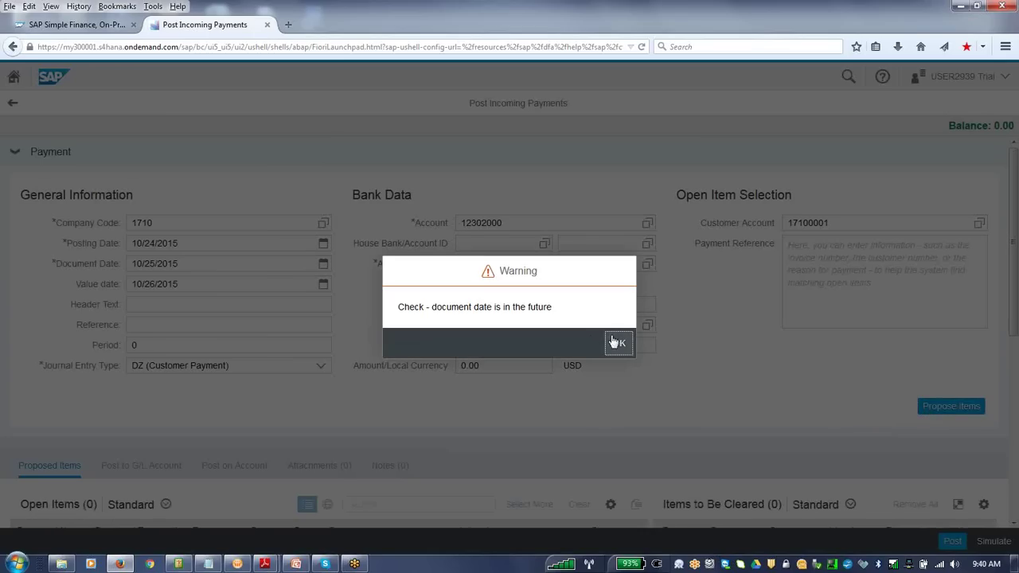
pyautogui.click(618, 342)
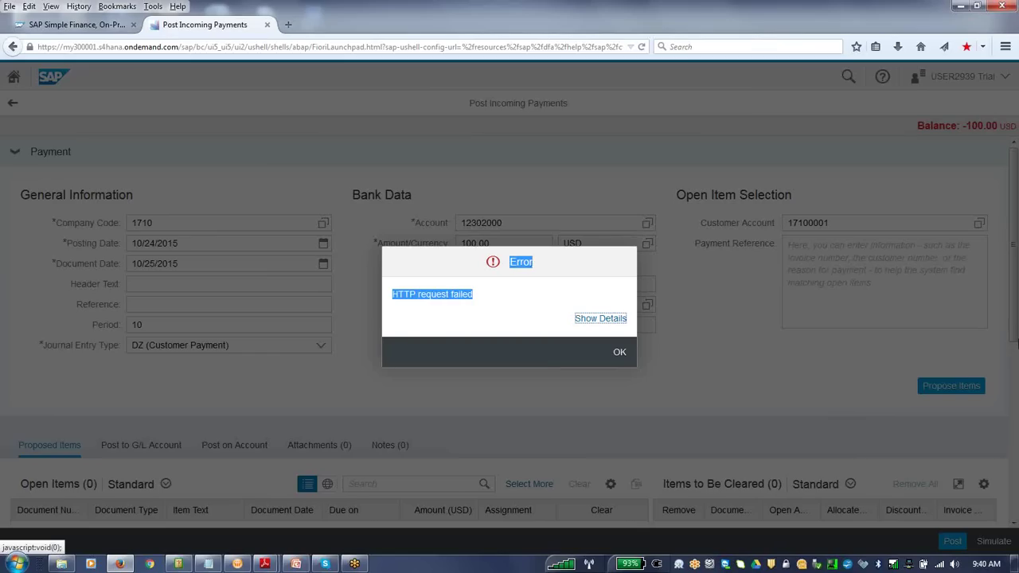
pyautogui.click(620, 353)
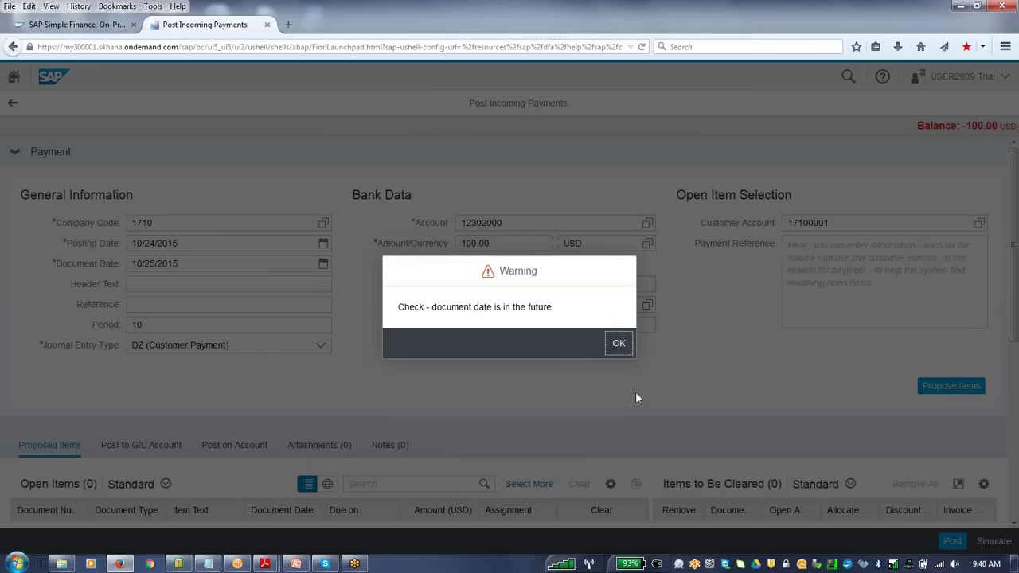
pyautogui.click(619, 344)
pyautogui.scroll(-2, 1015, 342)
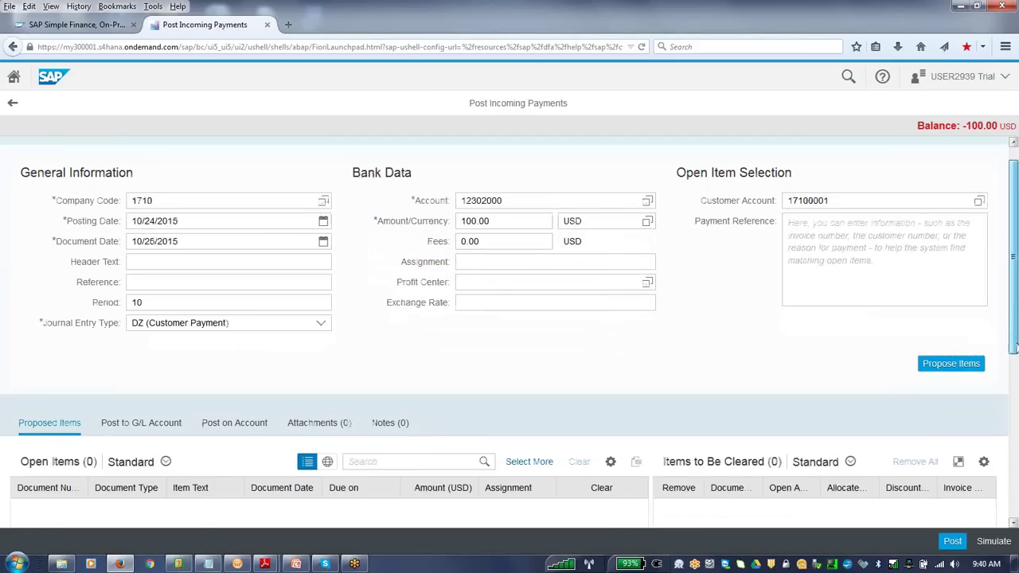
pyautogui.moveTo(1014, 363); pyautogui.dragTo(1014, 334)
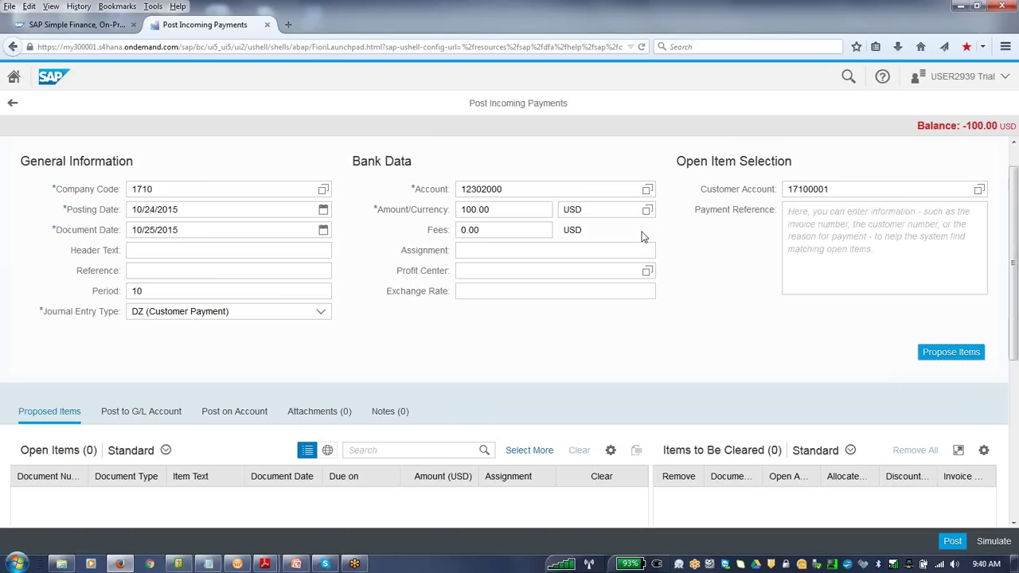
# - Set the payment amount to 1000 USD and propose the customer's open items again, accepting the date warning
pyautogui.click(505, 210)
pyautogui.moveTo(506, 210); pyautogui.dragTo(392, 220)
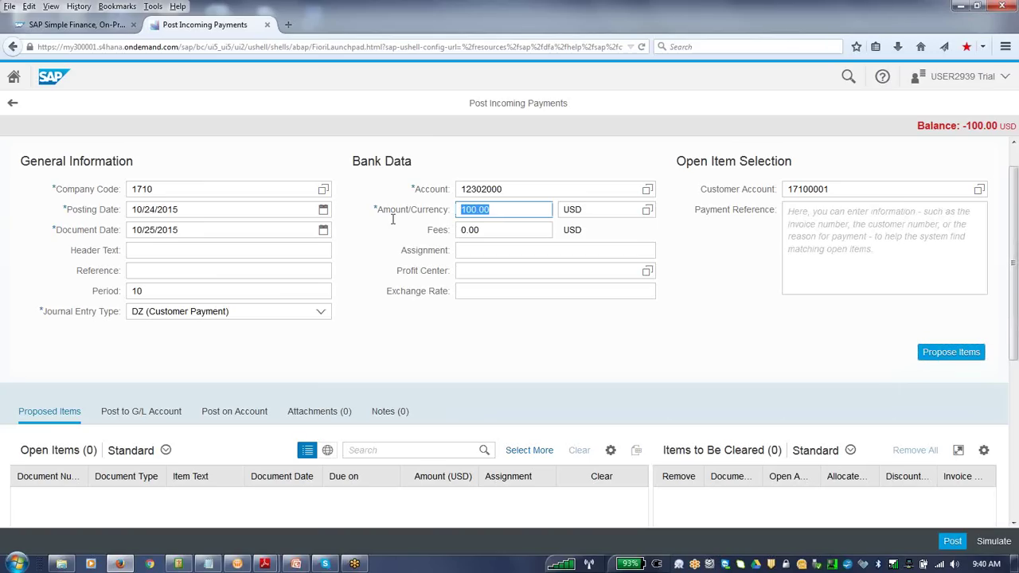
pyautogui.write('1000')
pyautogui.click(951, 357)
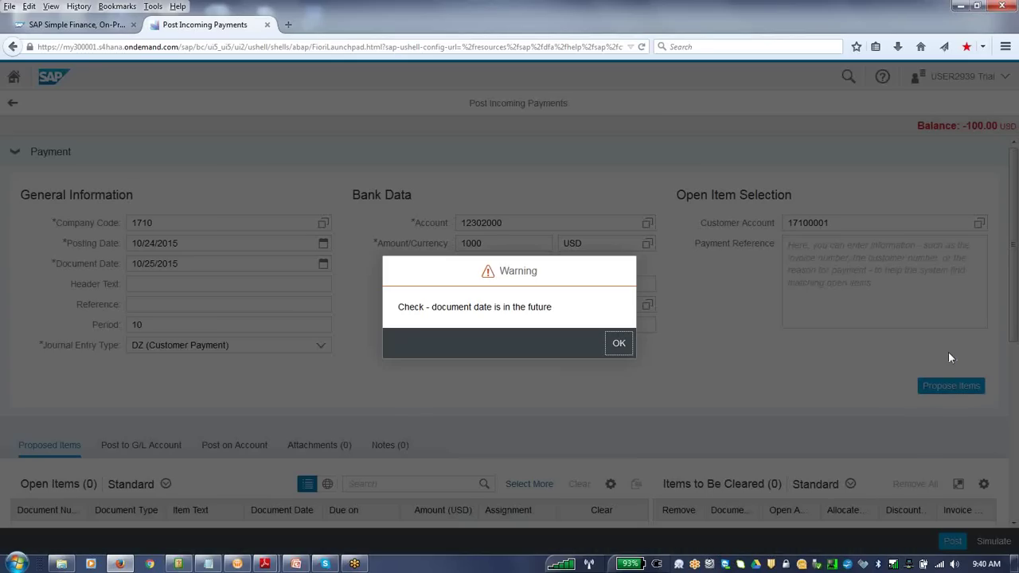
pyautogui.click(620, 348)
pyautogui.click(619, 348)
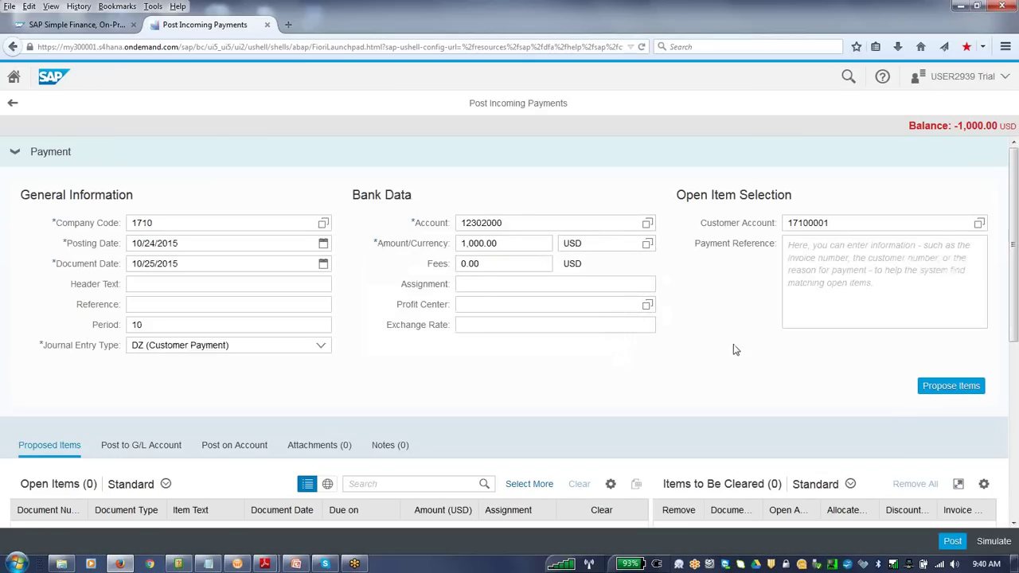
pyautogui.moveTo(1014, 338); pyautogui.dragTo(1014, 376)
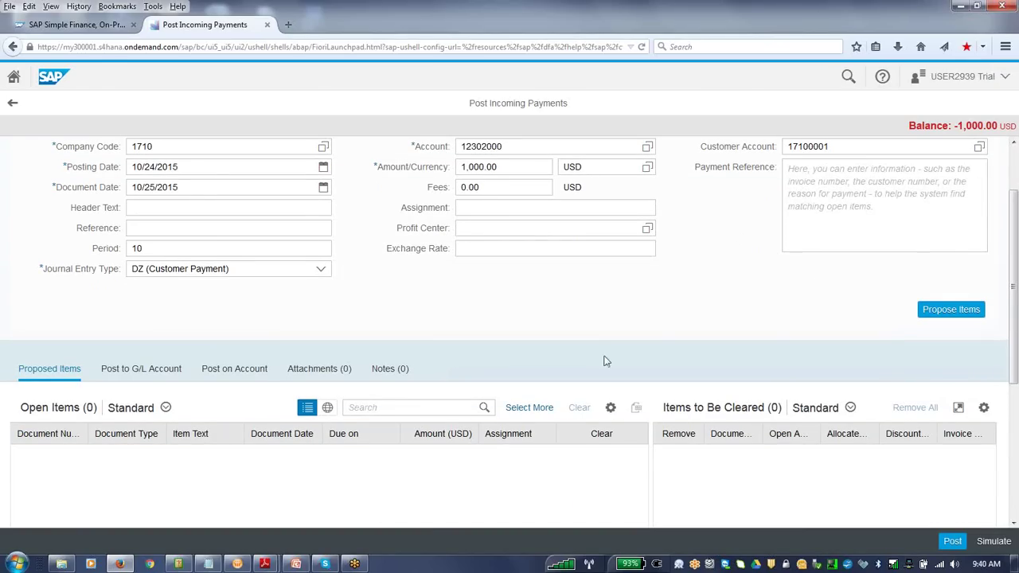
pyautogui.moveTo(1015, 211); pyautogui.dragTo(1016, 181)
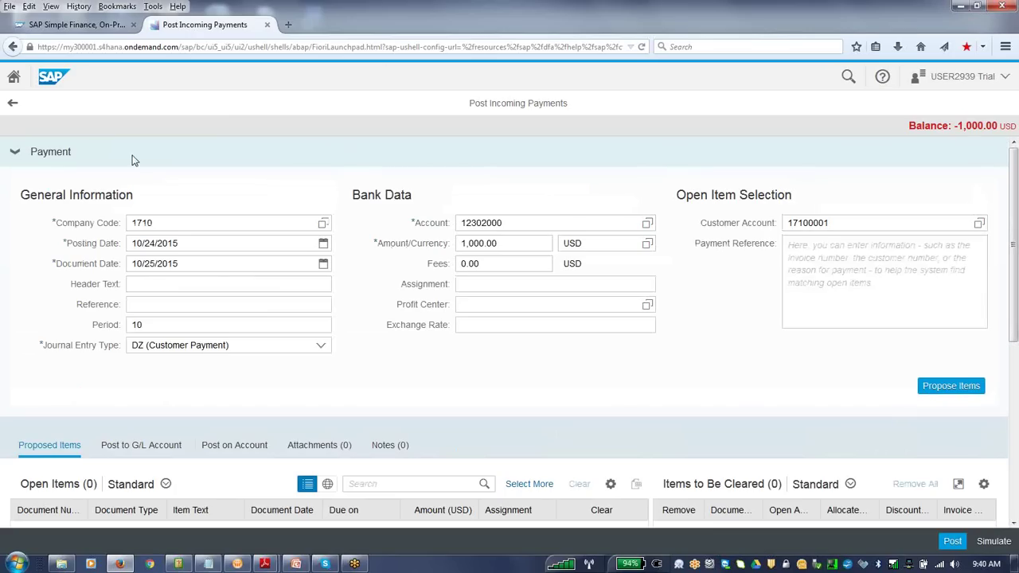
# - Leave the incoming payment without keeping its entries and open the Overdue Receivables app from the home page
pyautogui.click(9, 103)
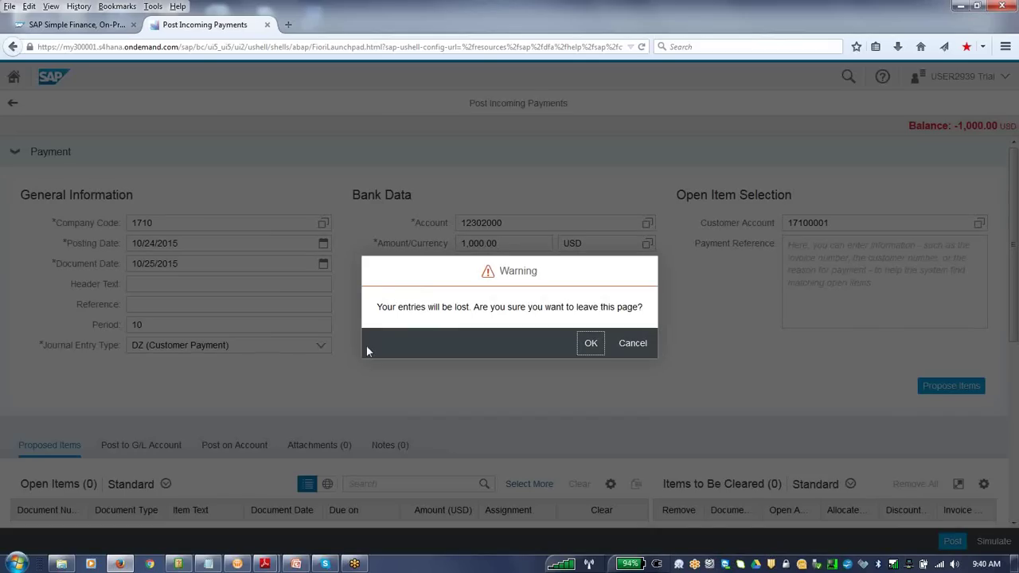
pyautogui.click(590, 345)
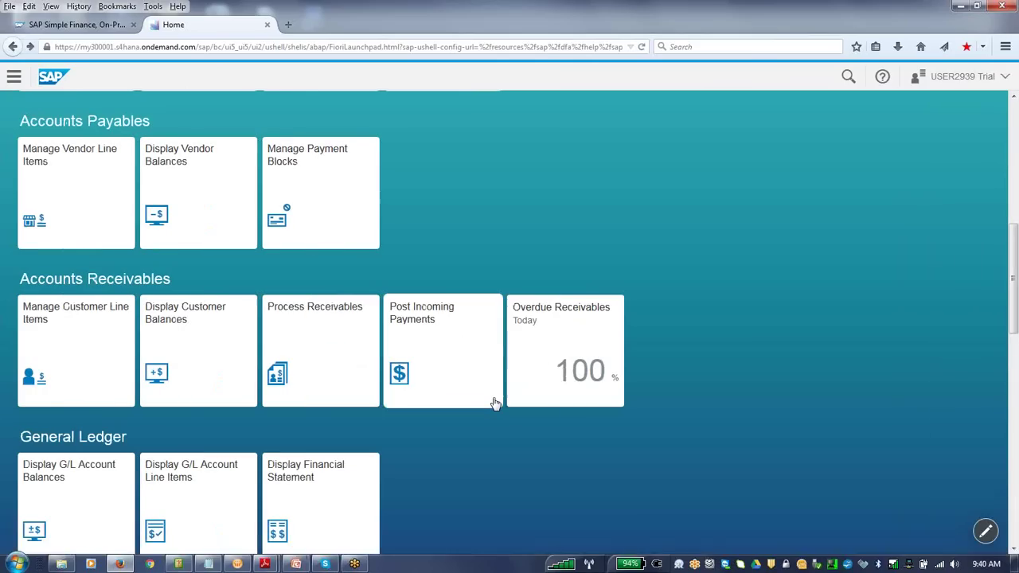
pyautogui.click(557, 393)
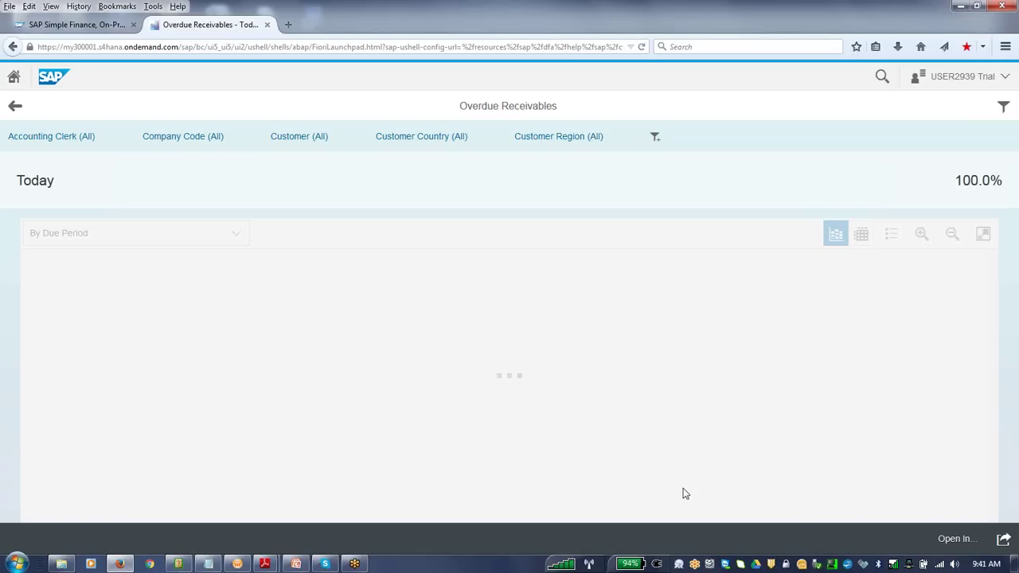
pyautogui.click(957, 540)
pyautogui.click(898, 546)
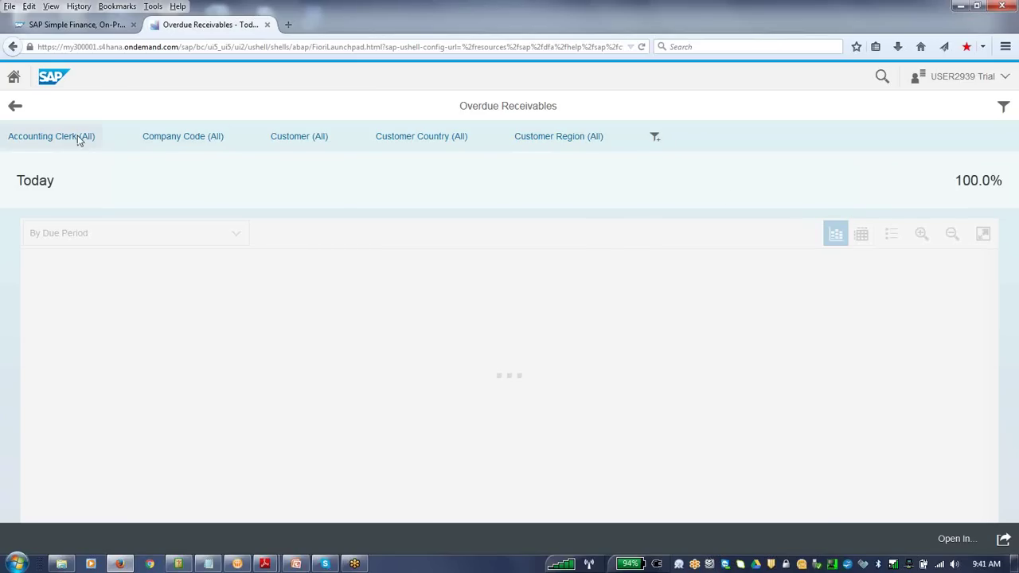
# - Filter the overdue receivables by the company code Velotics Inc
pyautogui.click(199, 145)
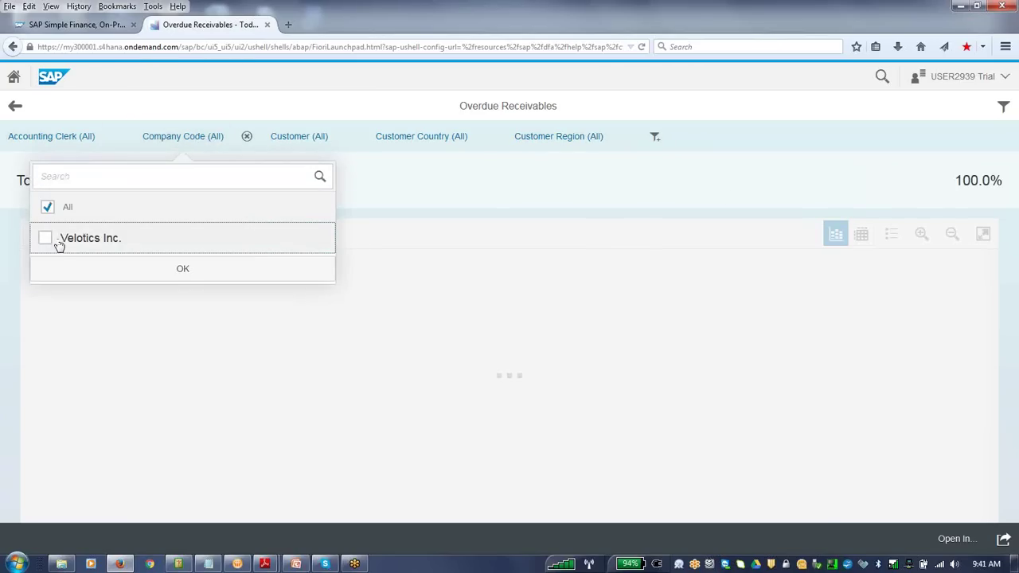
pyautogui.click(46, 239)
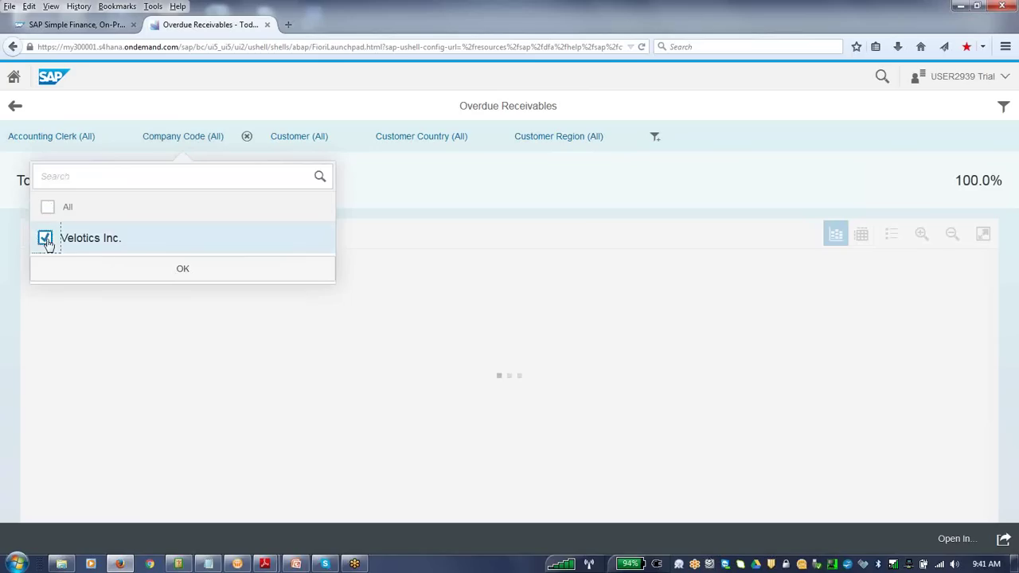
pyautogui.click(169, 267)
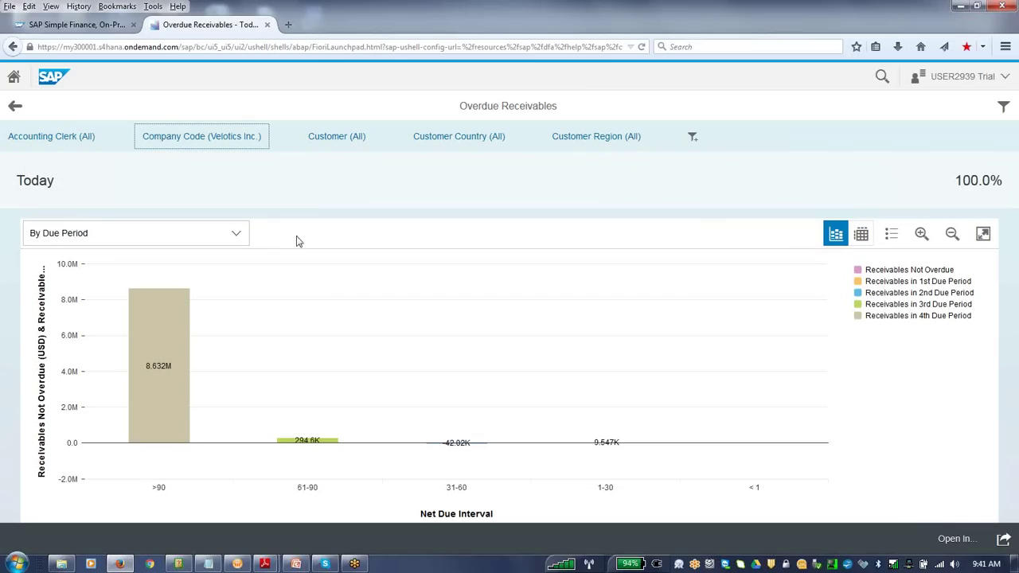
# - Show the overdue receivables by customer as a top 10 chart, followed by the company code table view
pyautogui.click(237, 234)
pyautogui.click(237, 234)
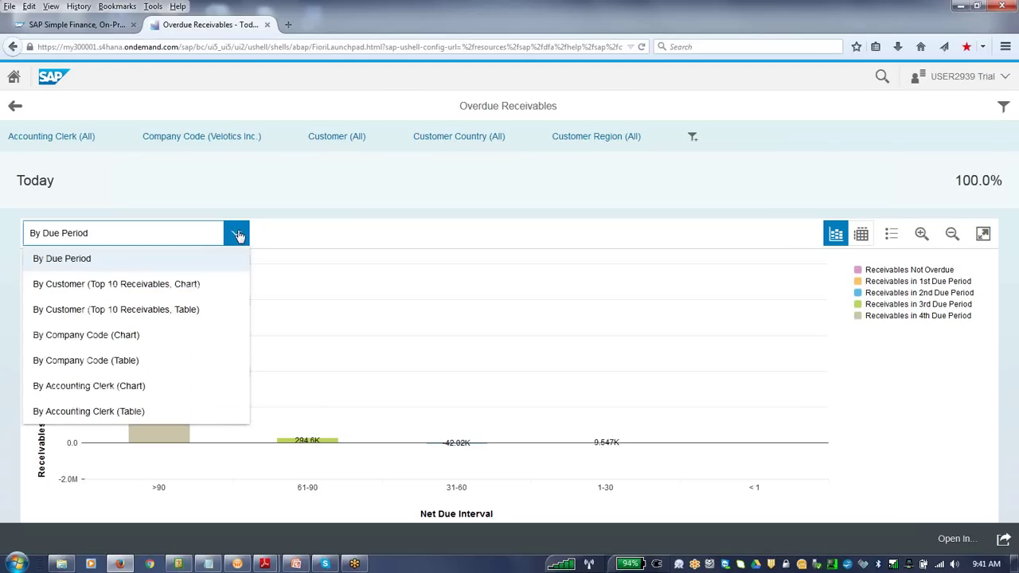
pyautogui.click(168, 286)
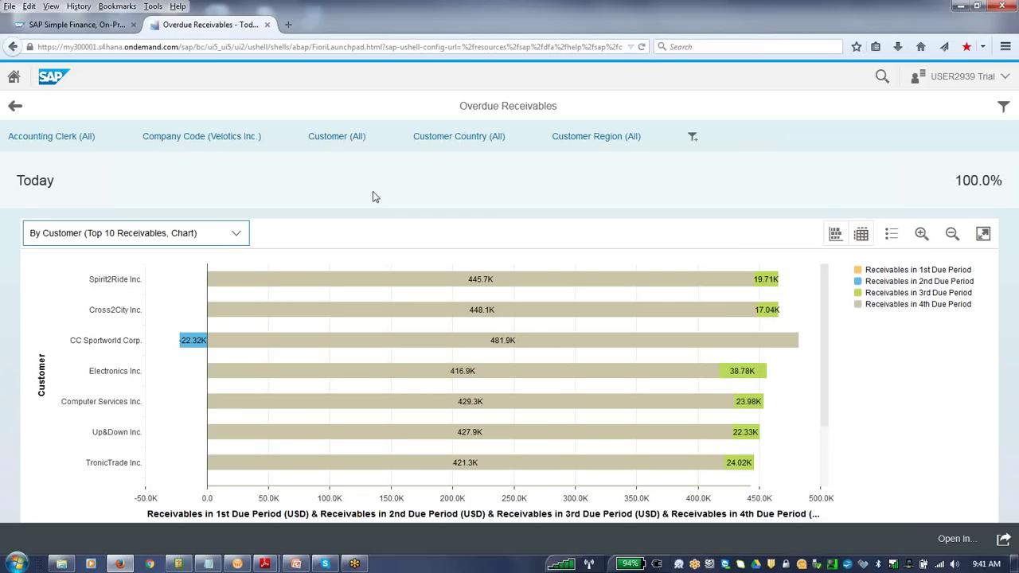
pyautogui.click(236, 232)
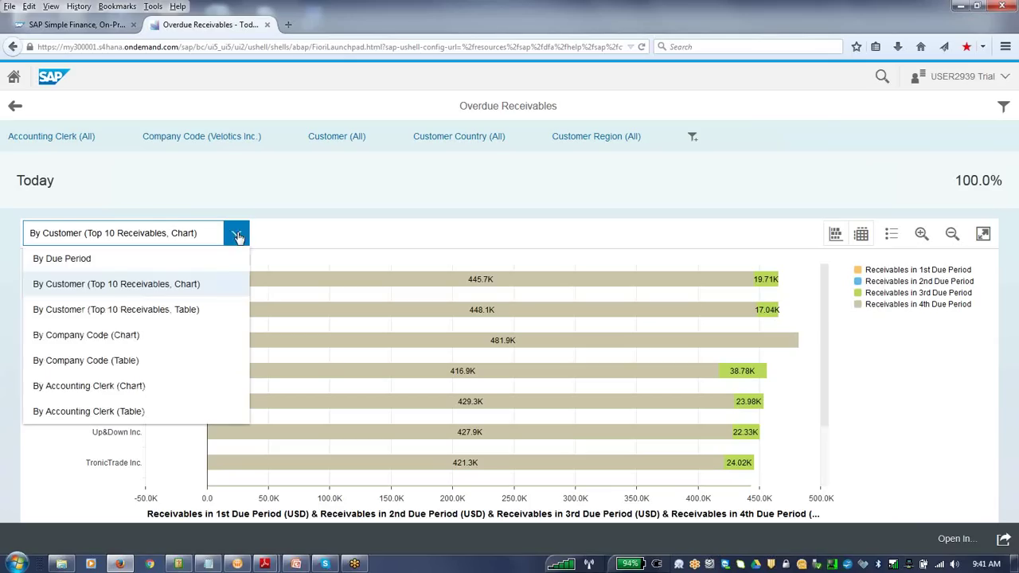
pyautogui.click(109, 360)
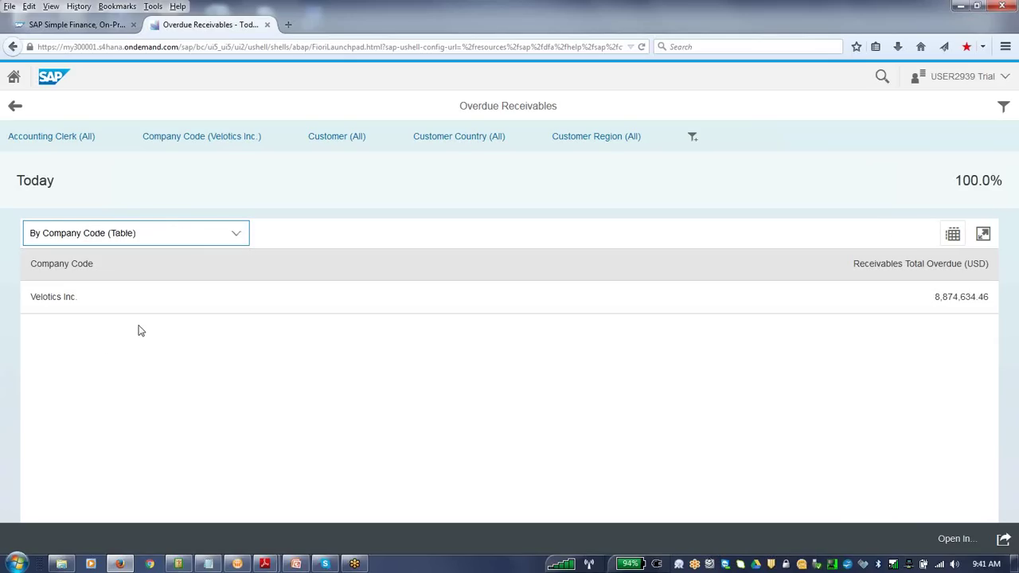
# - Show the overdue receivables by accounting clerk as a chart and switch that view to tabular form
pyautogui.click(234, 237)
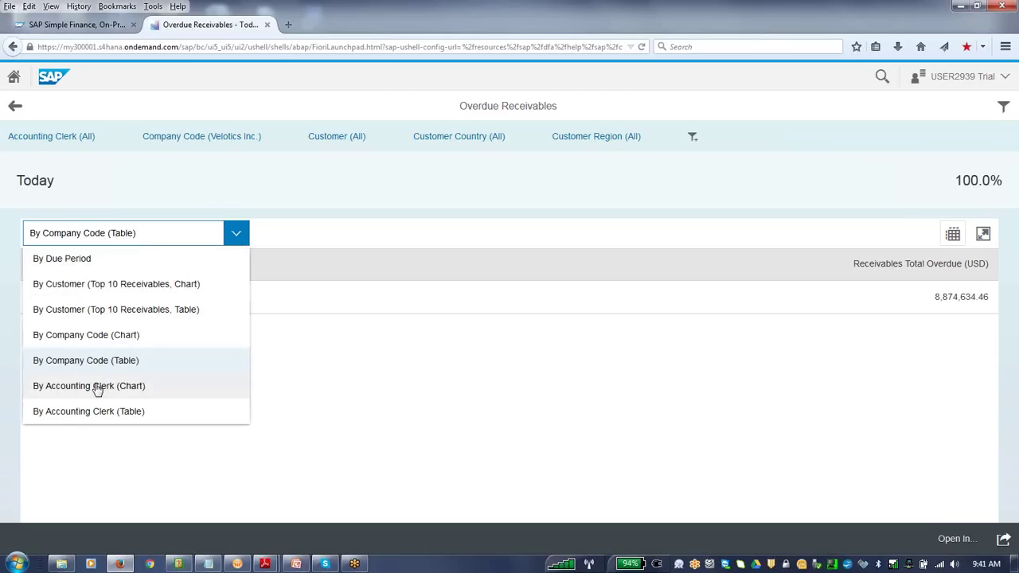
pyautogui.click(97, 385)
pyautogui.click(237, 237)
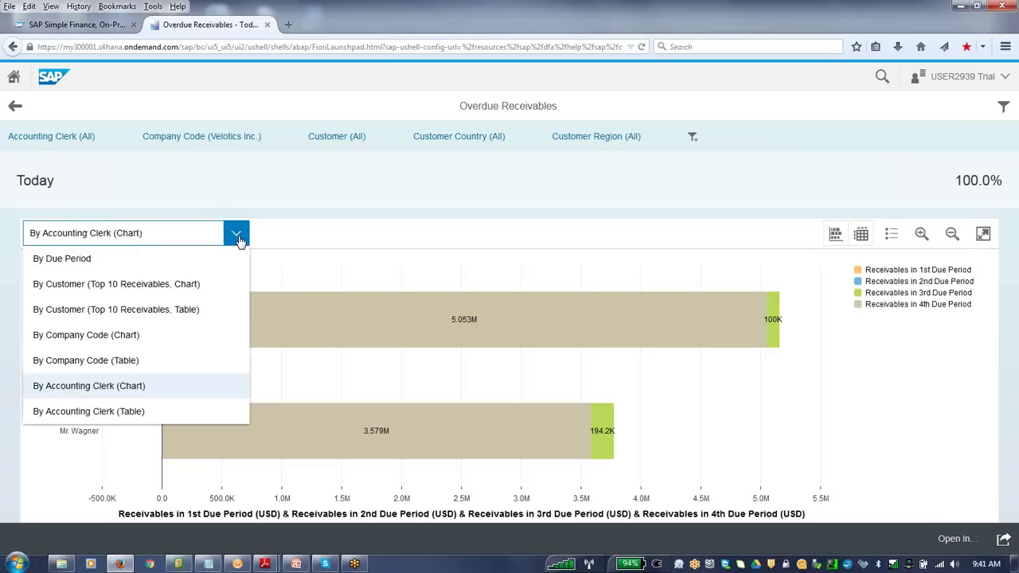
pyautogui.click(395, 172)
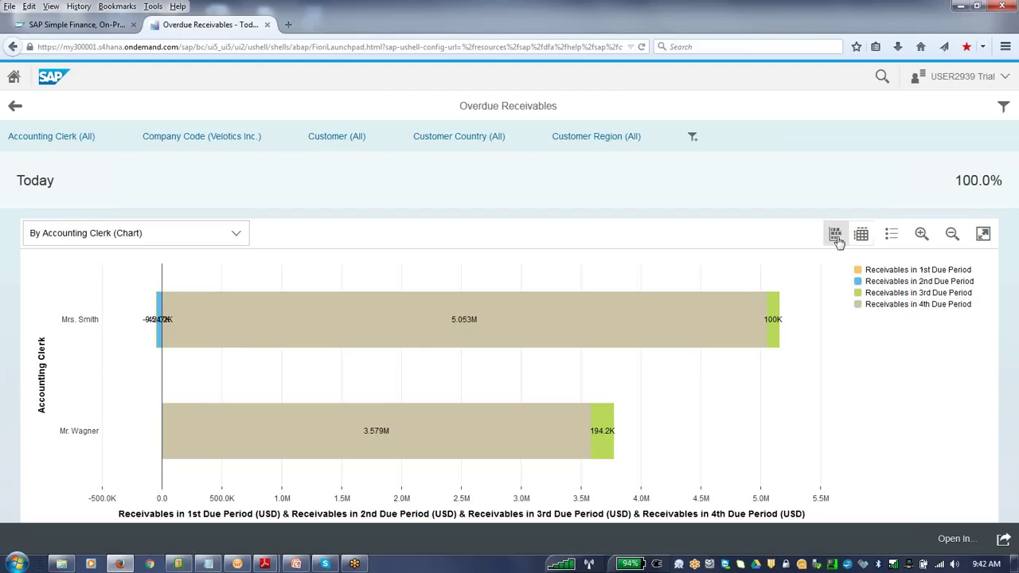
pyautogui.click(862, 234)
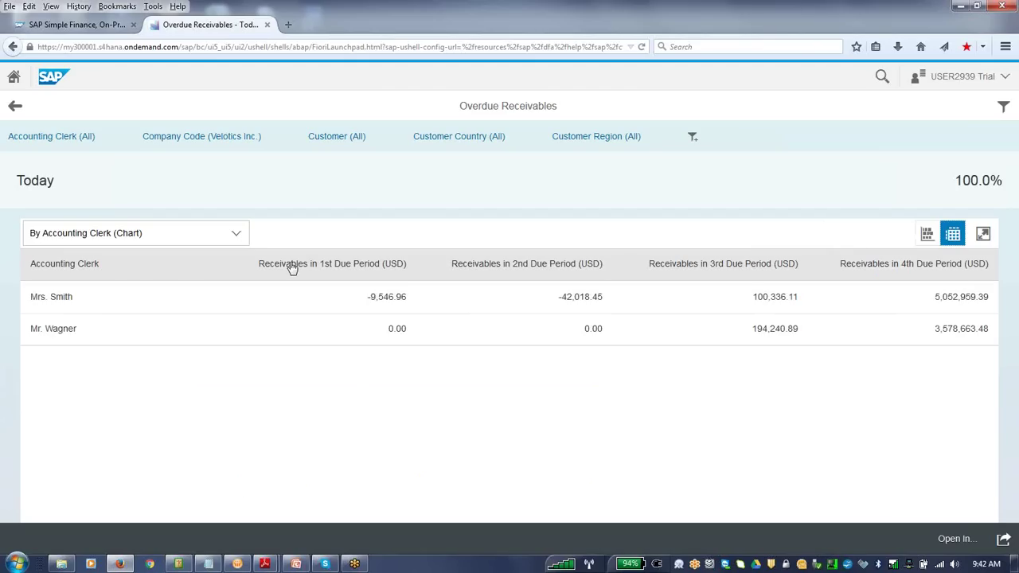
# - Show the top 10 receivables by customer in a table and check the options of the customer region and country filters
pyautogui.click(237, 233)
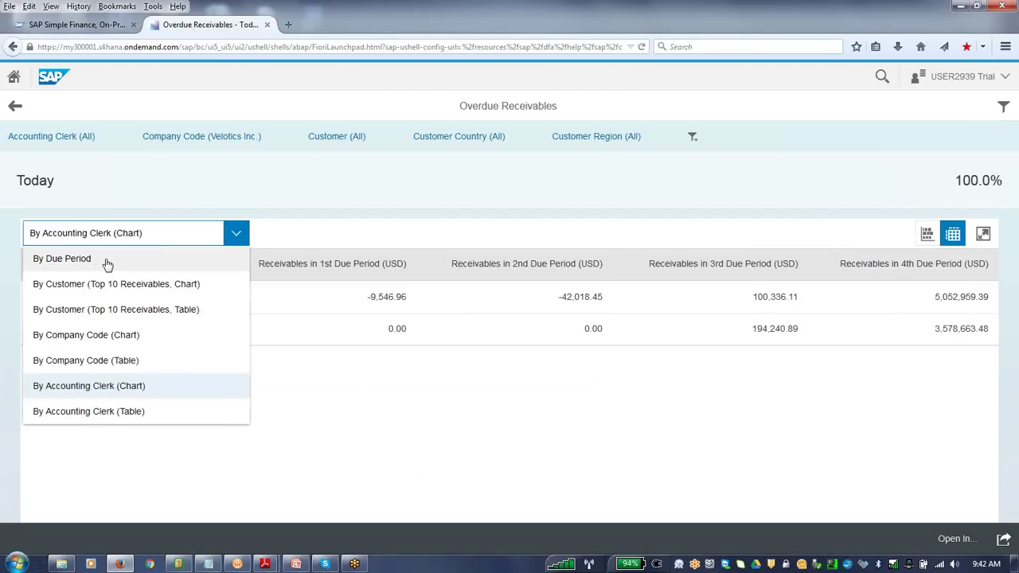
pyautogui.click(96, 313)
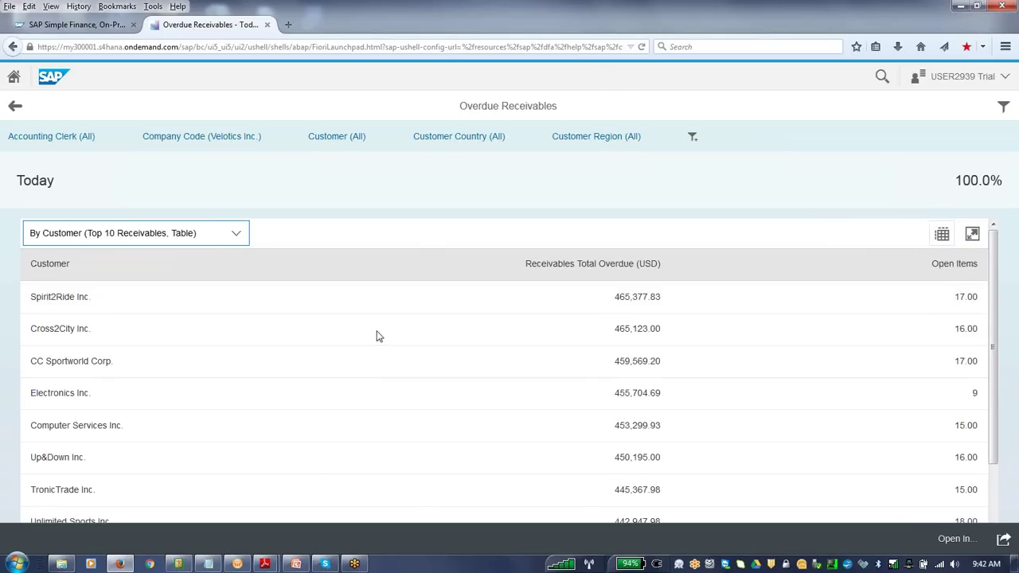
pyautogui.click(634, 145)
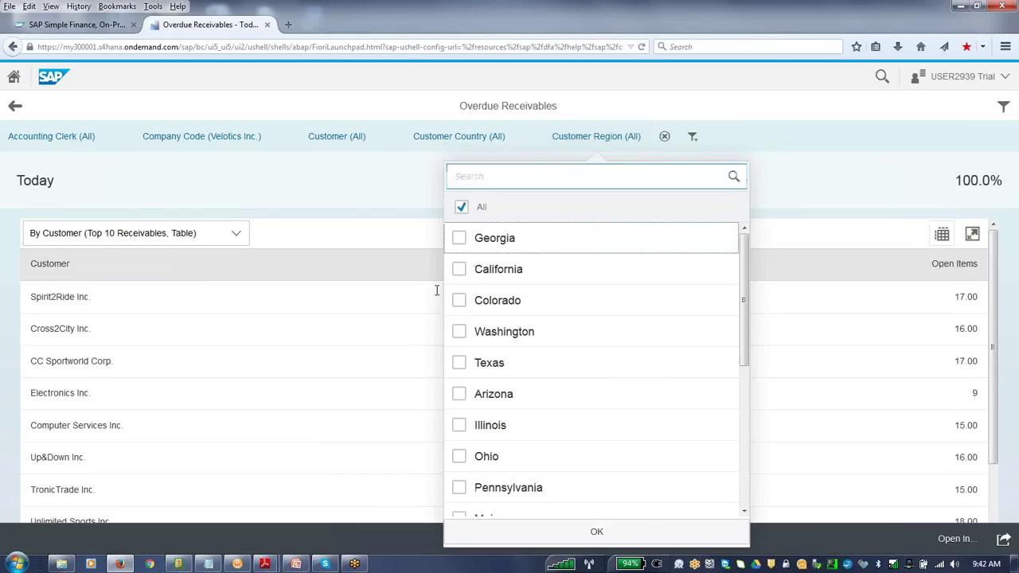
pyautogui.click(463, 143)
pyautogui.click(451, 140)
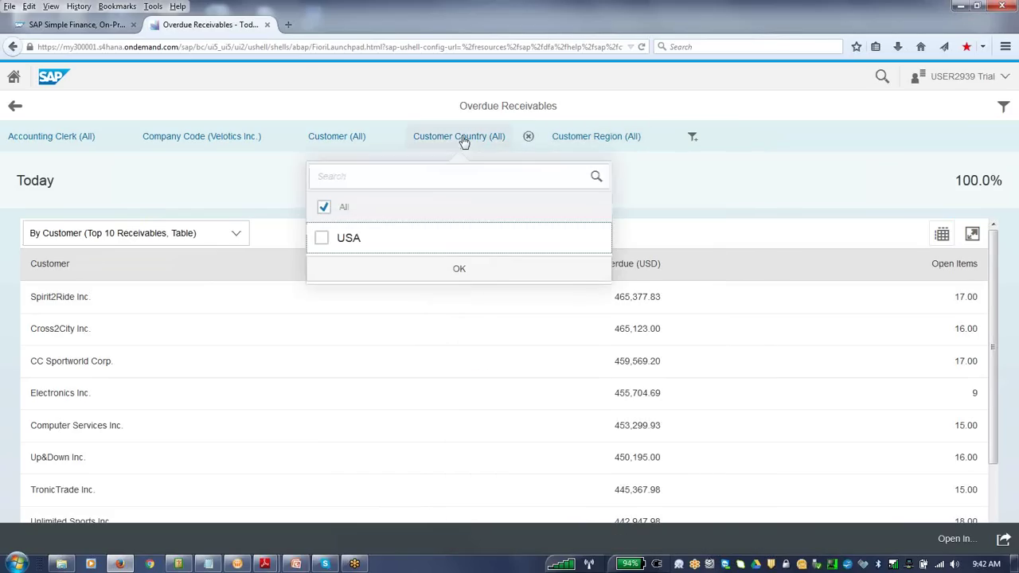
pyautogui.click(268, 183)
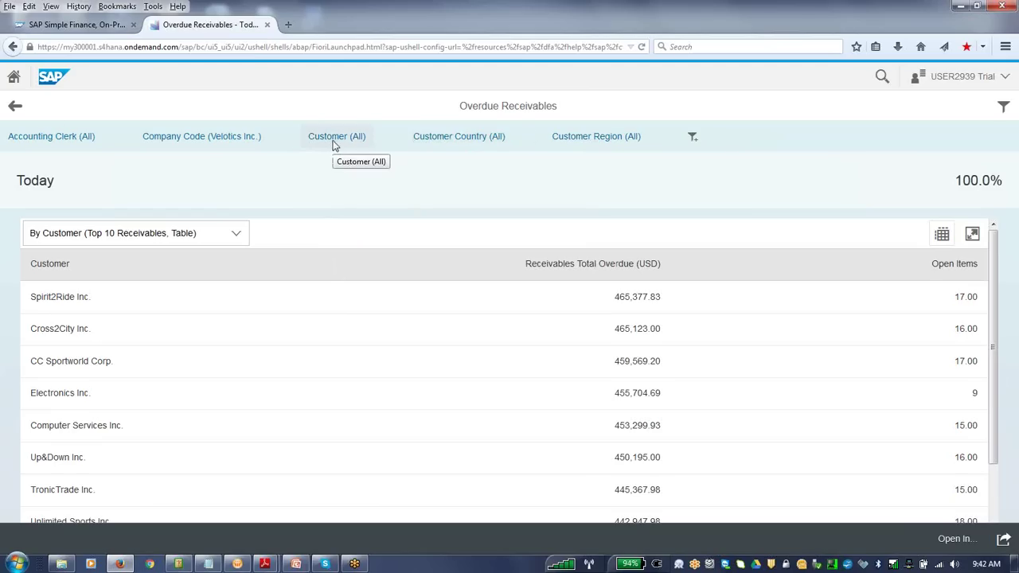
# - Leave the overdue receivables analysis and return to the launchpad home page
pyautogui.click(14, 109)
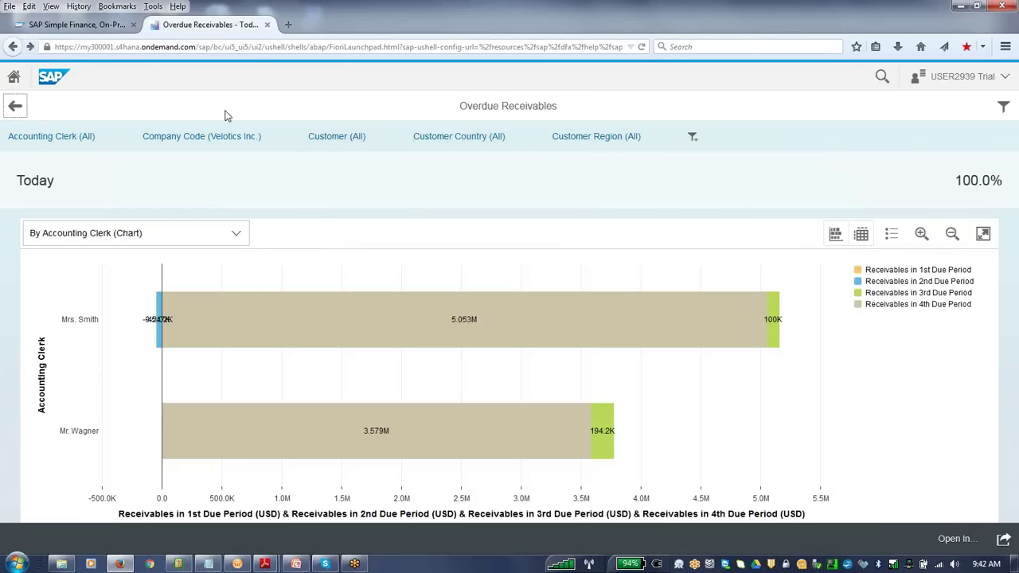
pyautogui.click(14, 105)
pyautogui.click(14, 77)
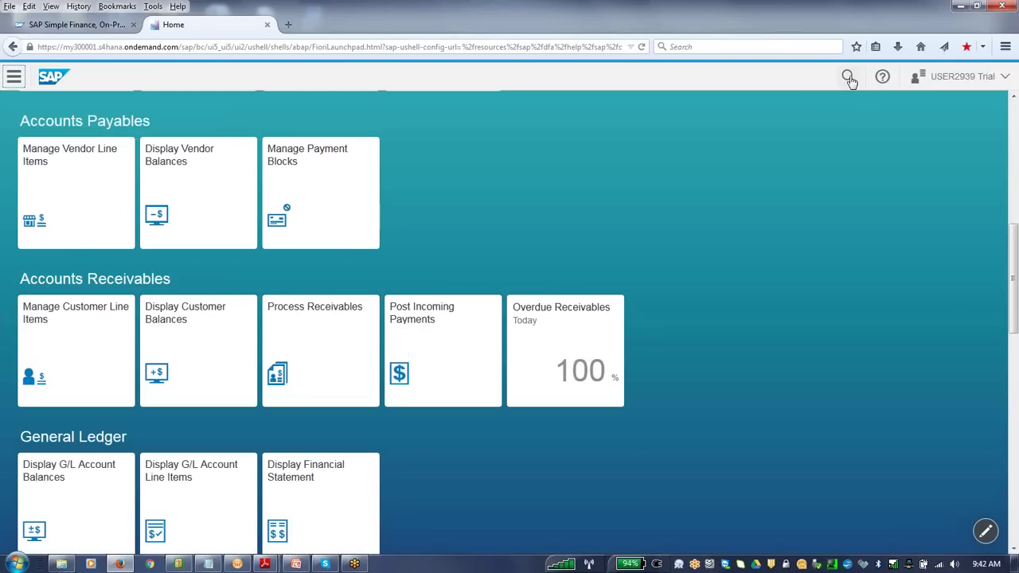
# - Search for "expenses" from the home page, limiting the search to accounting documents
pyautogui.click(848, 76)
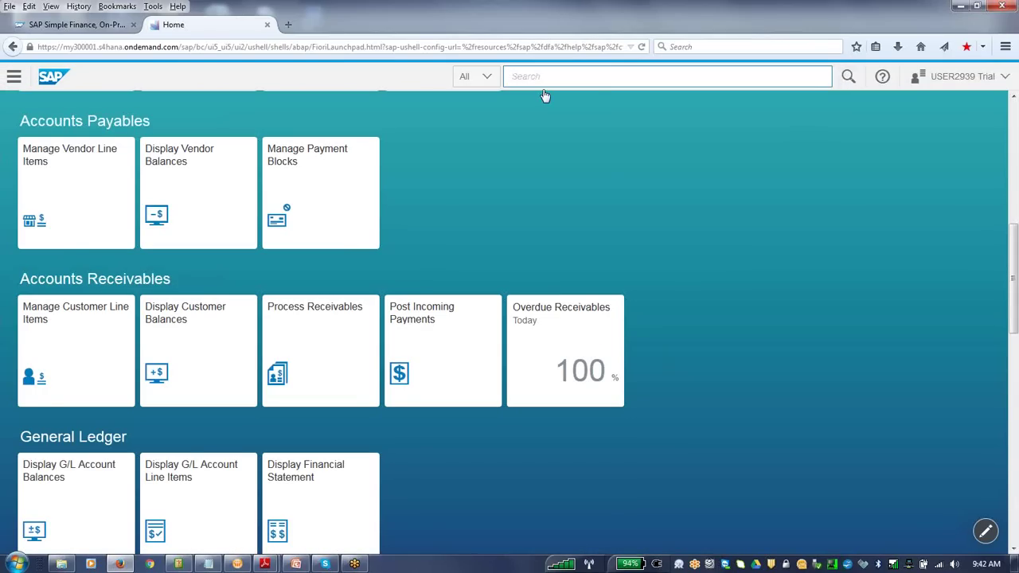
pyautogui.click(482, 76)
pyautogui.click(582, 79)
pyautogui.click(487, 76)
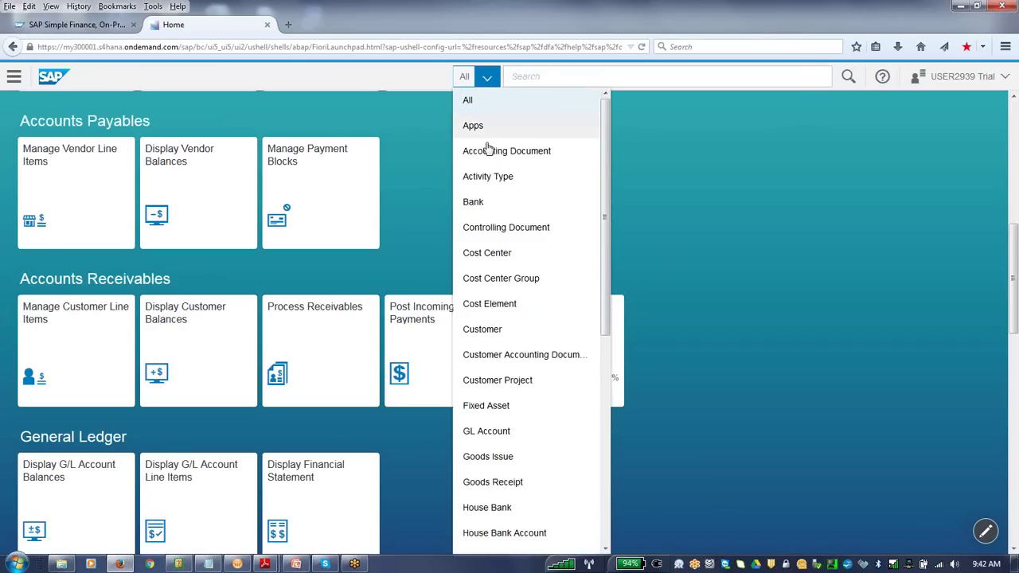
pyautogui.click(490, 155)
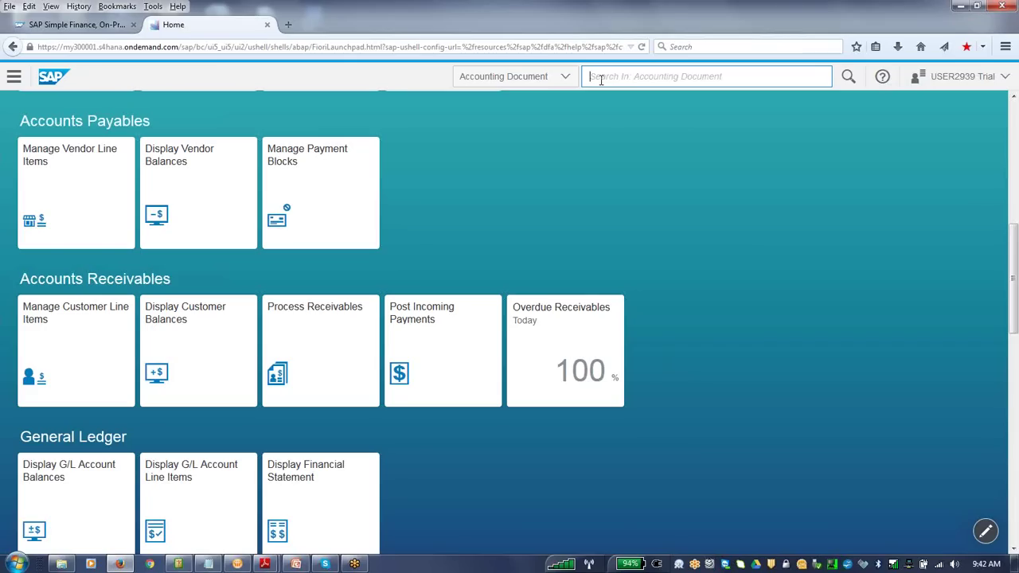
pyautogui.write('ex')
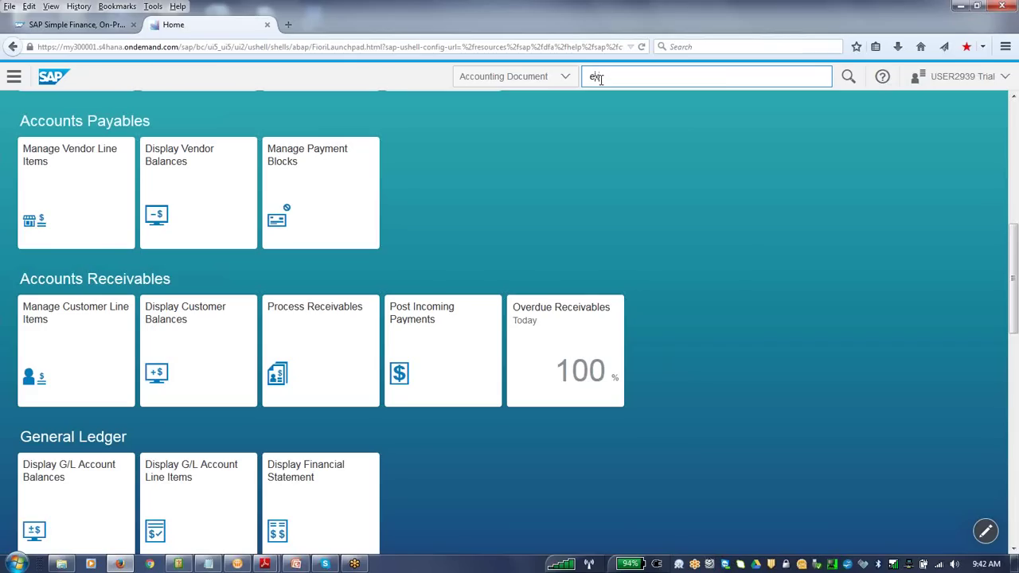
pyautogui.write('enses')
pyautogui.click(848, 79)
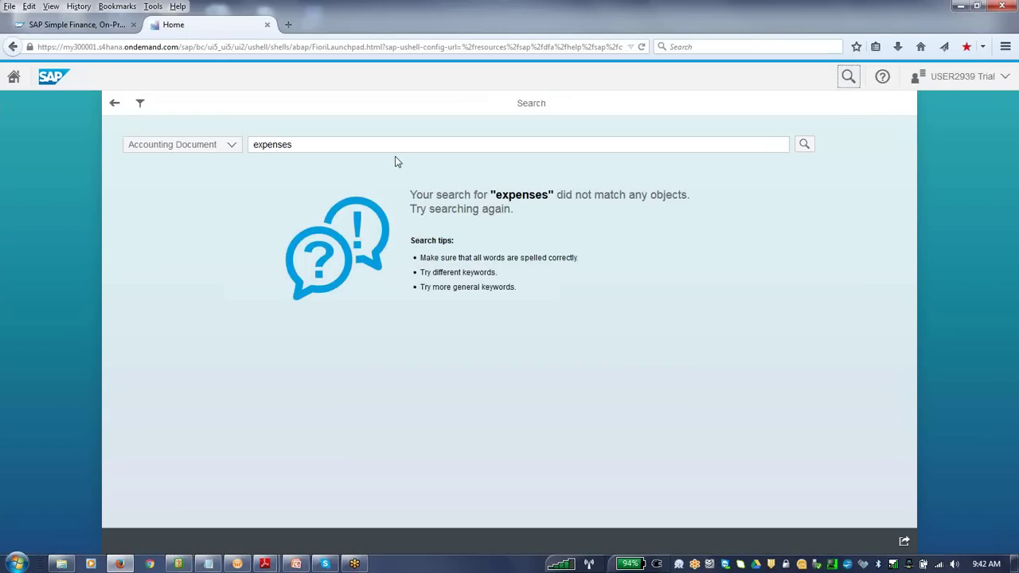
# - Try searching the accounting documents for "1" and for "1*"
pyautogui.doubleClick(320, 144)
pyautogui.write('1')
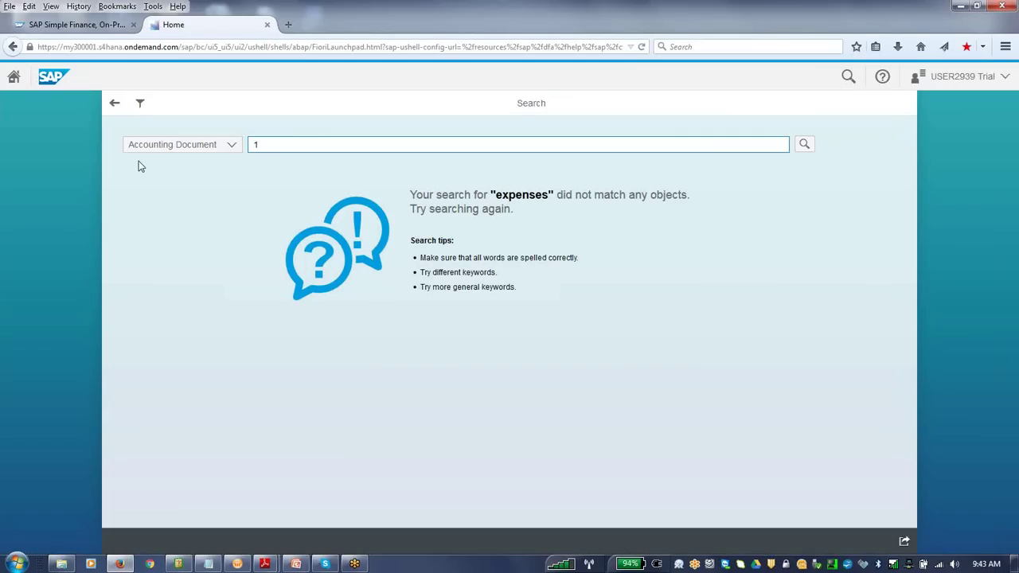
pyautogui.press('Return')
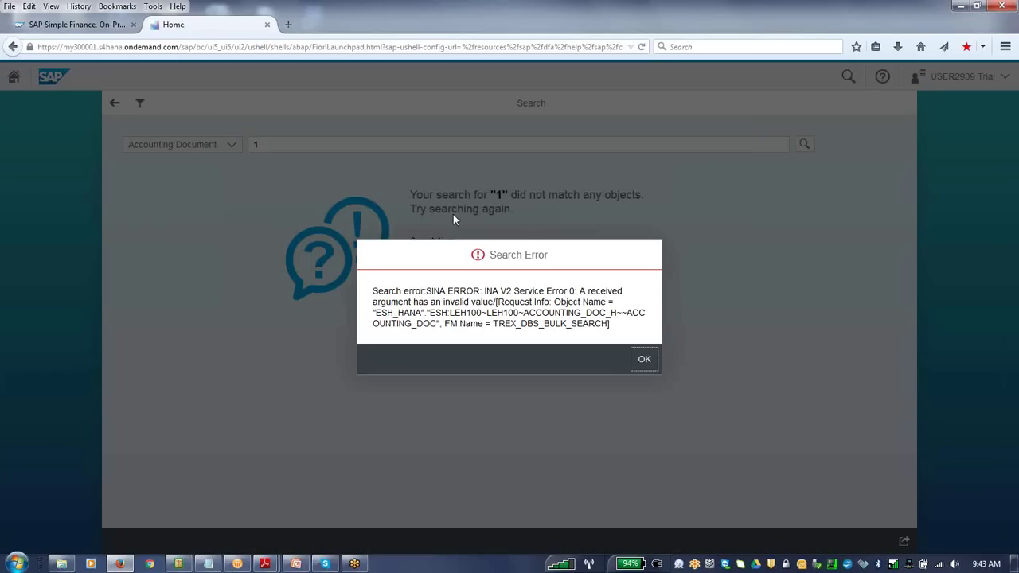
pyautogui.click(644, 359)
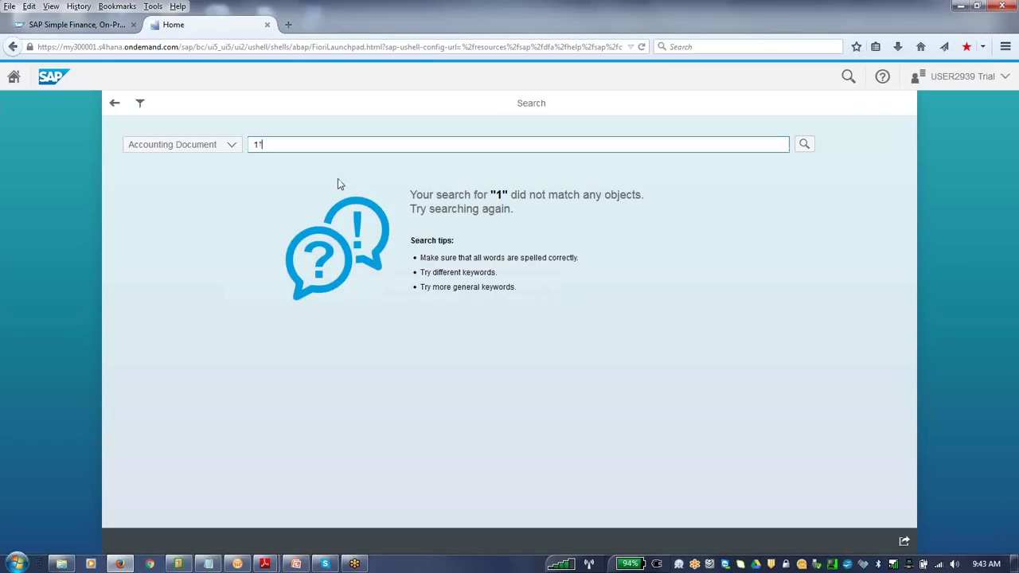
pyautogui.write('*')
pyautogui.press('Return')
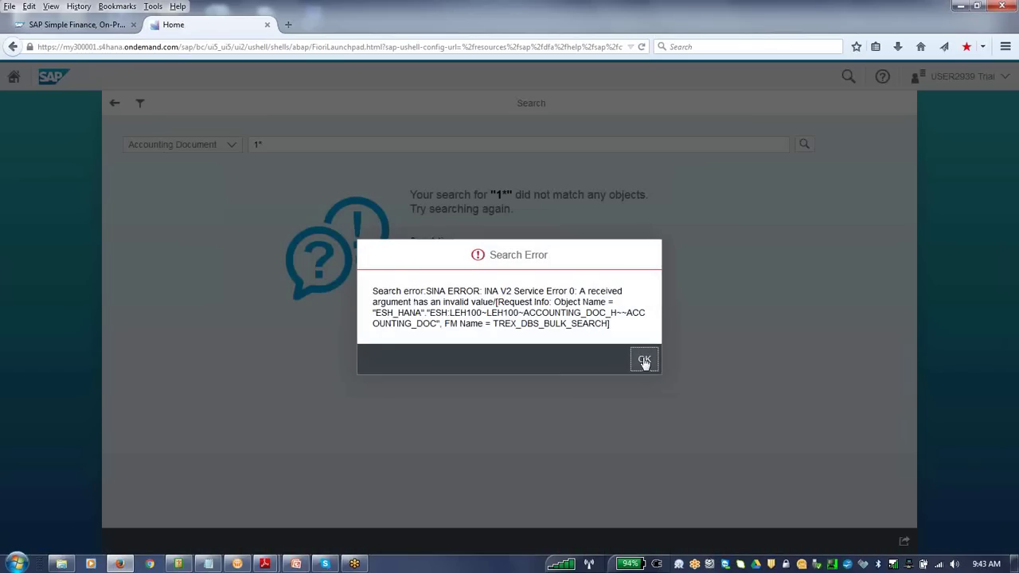
pyautogui.click(644, 360)
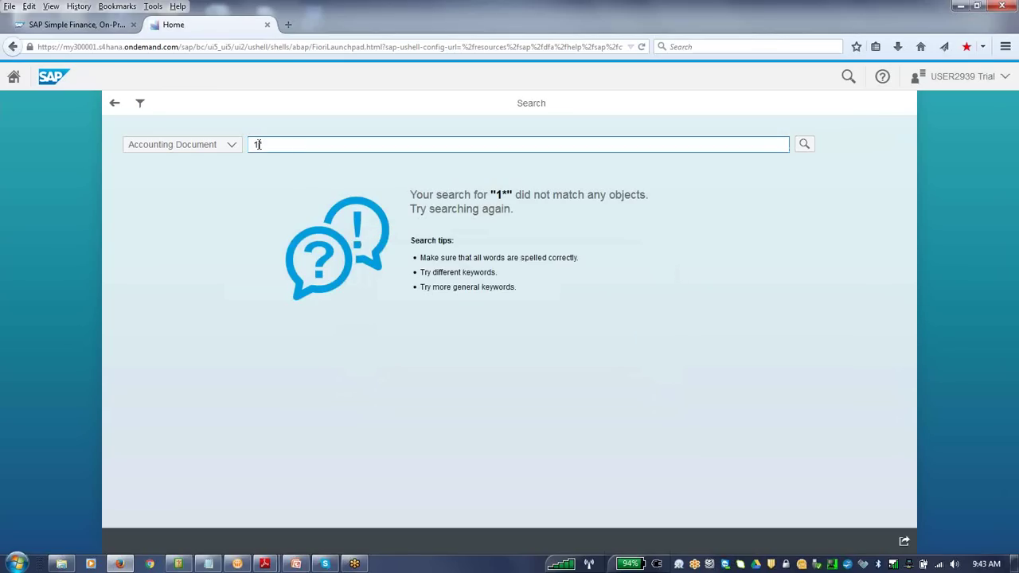
# - Try searching the accounting documents for "2*"
pyautogui.moveTo(260, 145); pyautogui.dragTo(248, 144)
pyautogui.write('2')
pyautogui.press('Return')
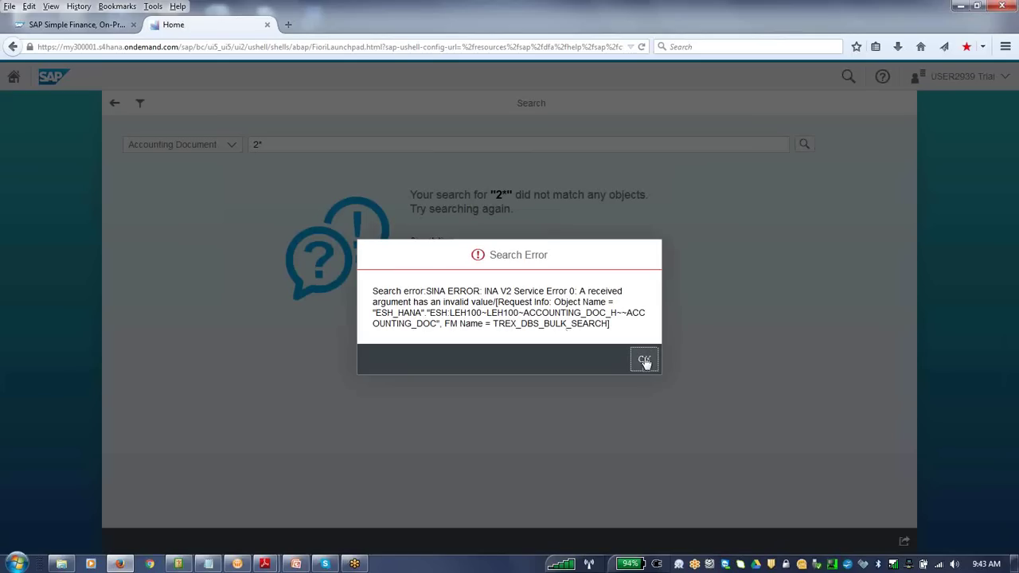
pyautogui.click(645, 360)
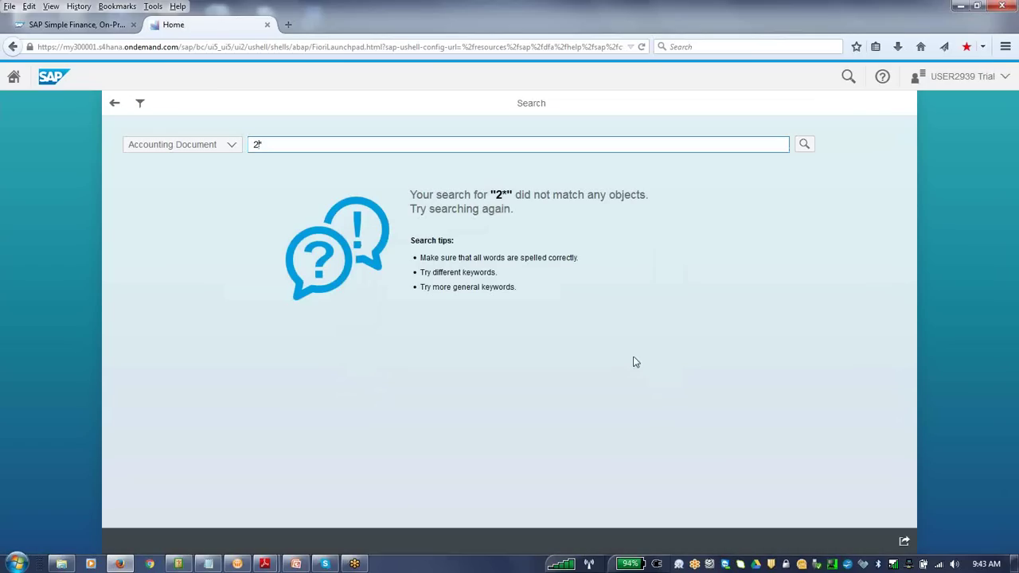
# - Change the search category to Customer and search for "1*"
pyautogui.click(235, 149)
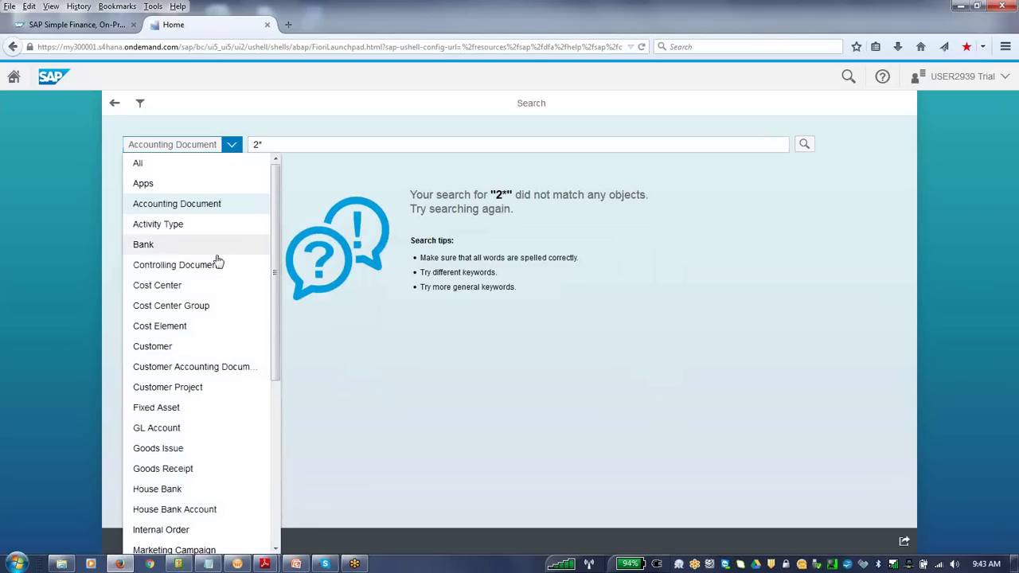
pyautogui.click(171, 347)
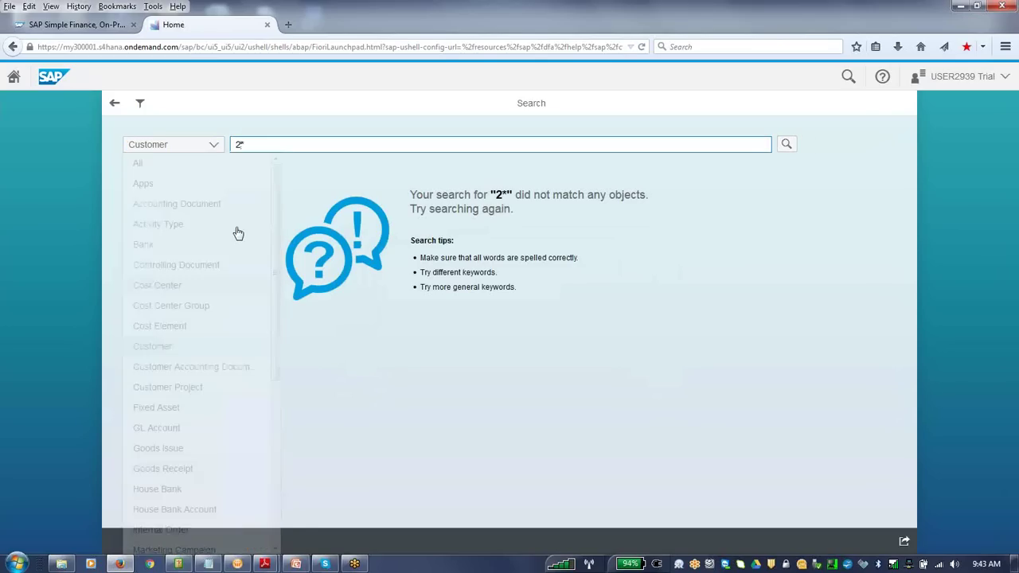
pyautogui.click(245, 149)
pyautogui.write('1*')
pyautogui.press('Return')
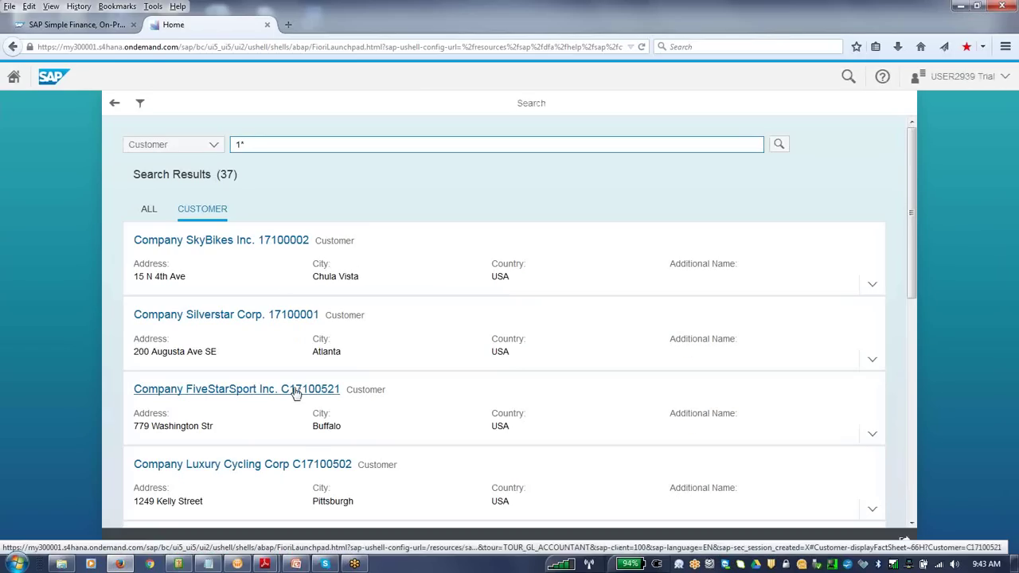
pyautogui.click(296, 390)
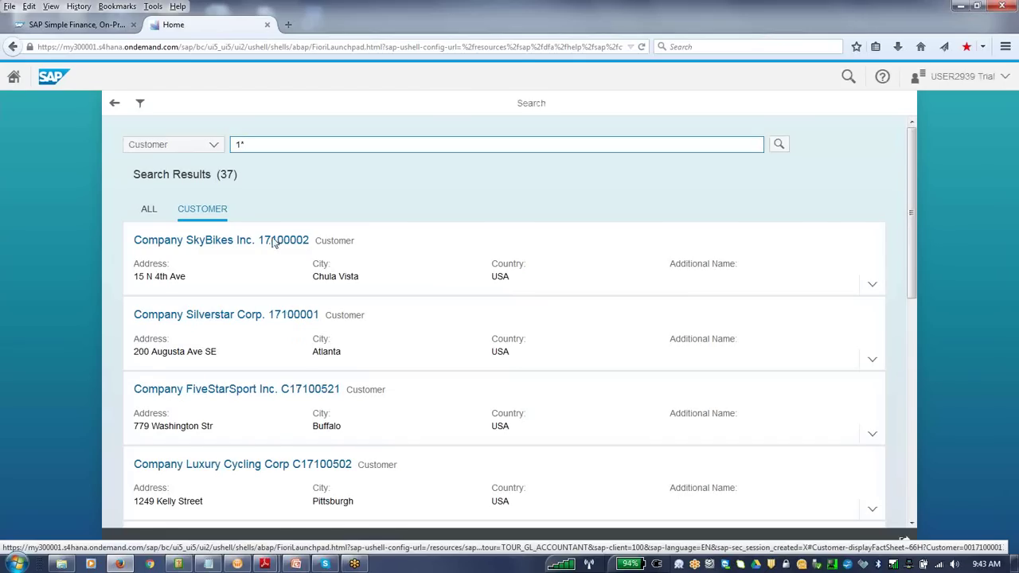
# - Search the GL accounts with the same "1*" term and look through the remaining searchable object categories
pyautogui.click(213, 145)
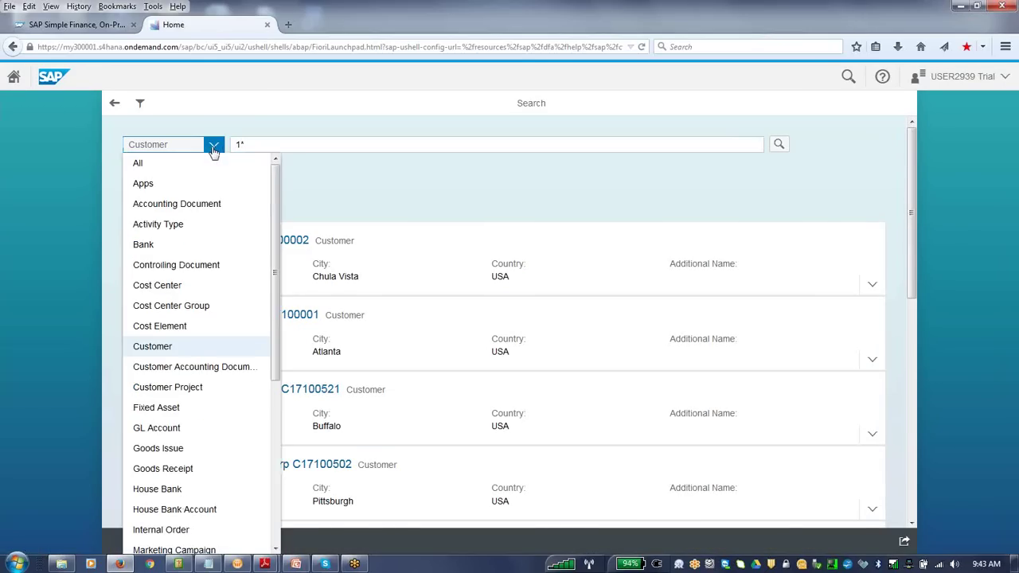
pyautogui.click(148, 428)
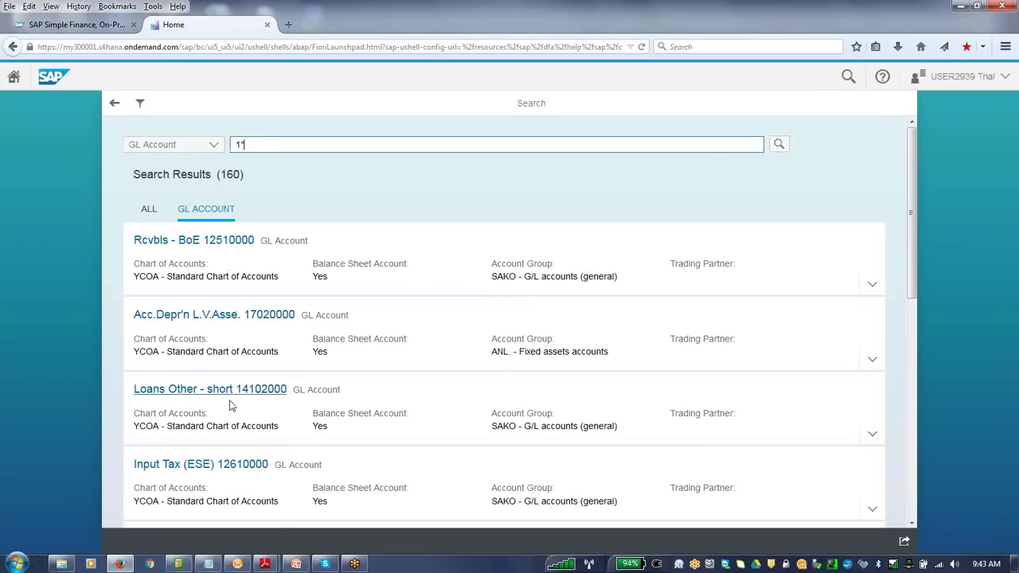
pyautogui.click(213, 146)
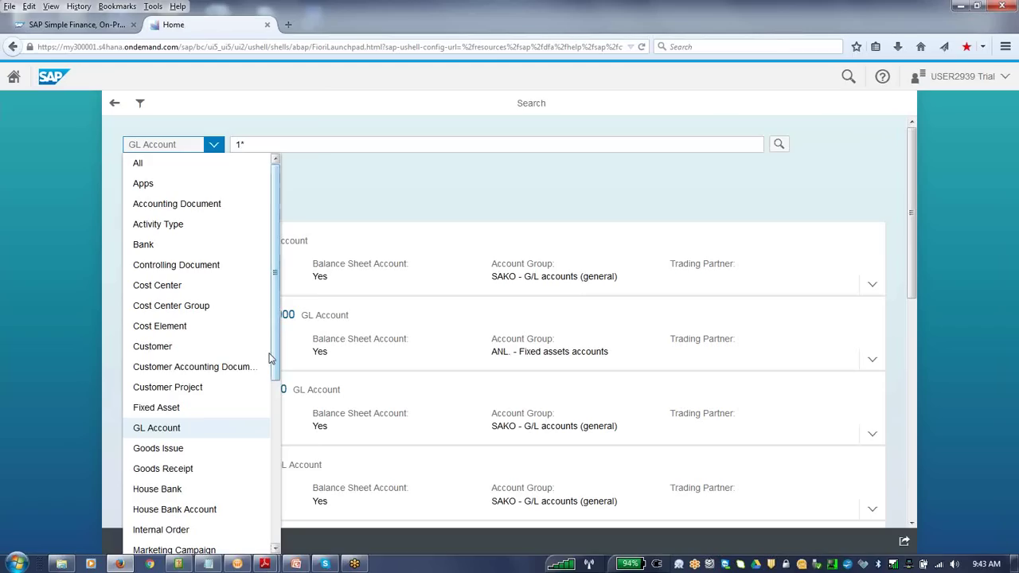
pyautogui.moveTo(278, 358); pyautogui.dragTo(277, 544)
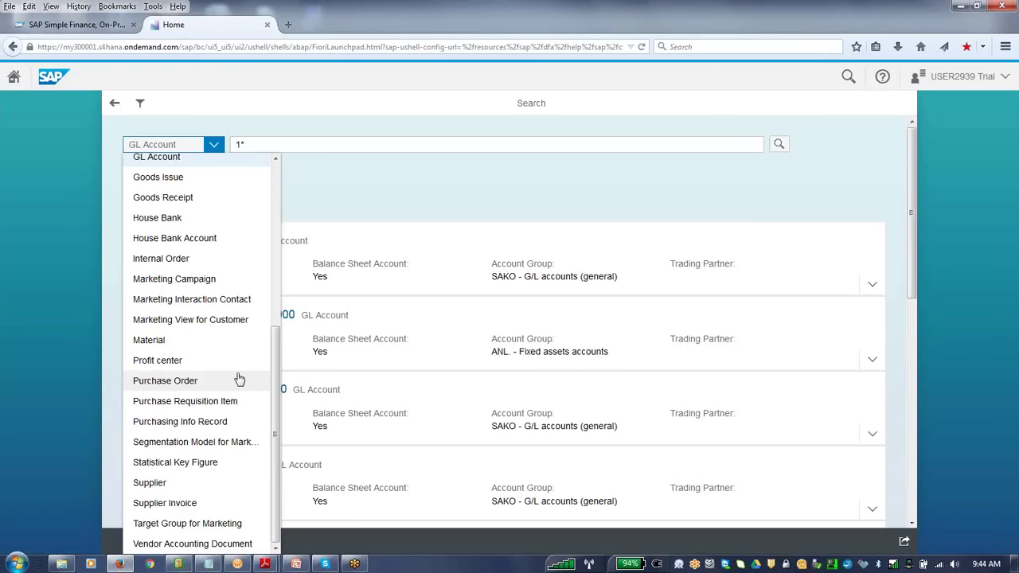
# - Change the search category to Supplier Invoice and search for "1*"
pyautogui.moveTo(275, 380); pyautogui.dragTo(259, 429)
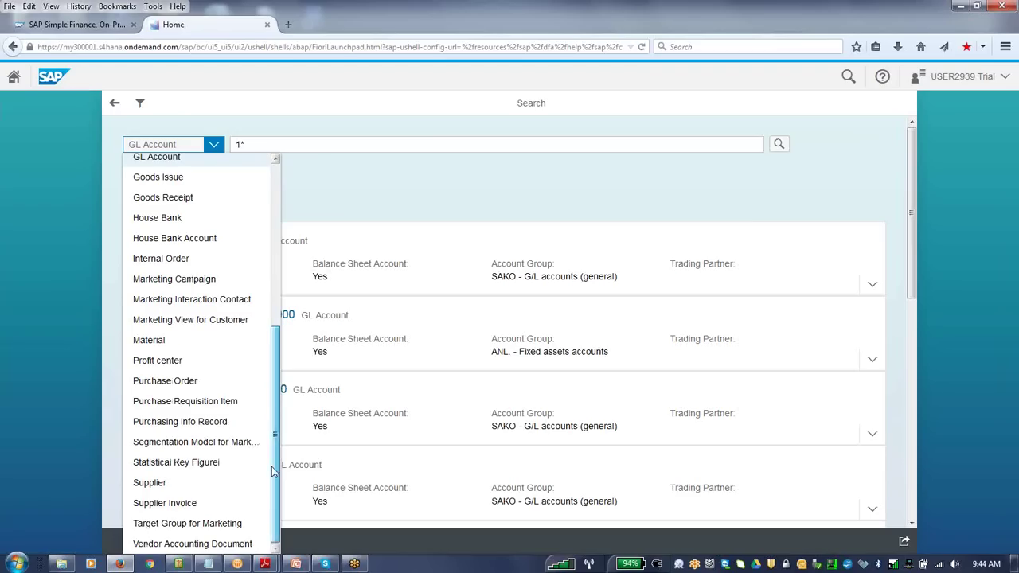
pyautogui.click(165, 503)
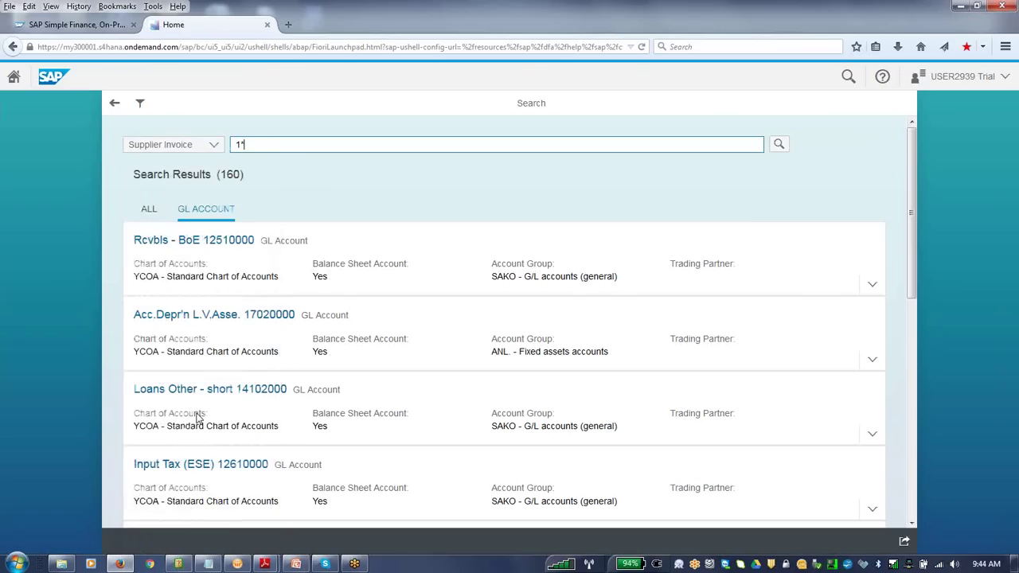
pyautogui.press('Return')
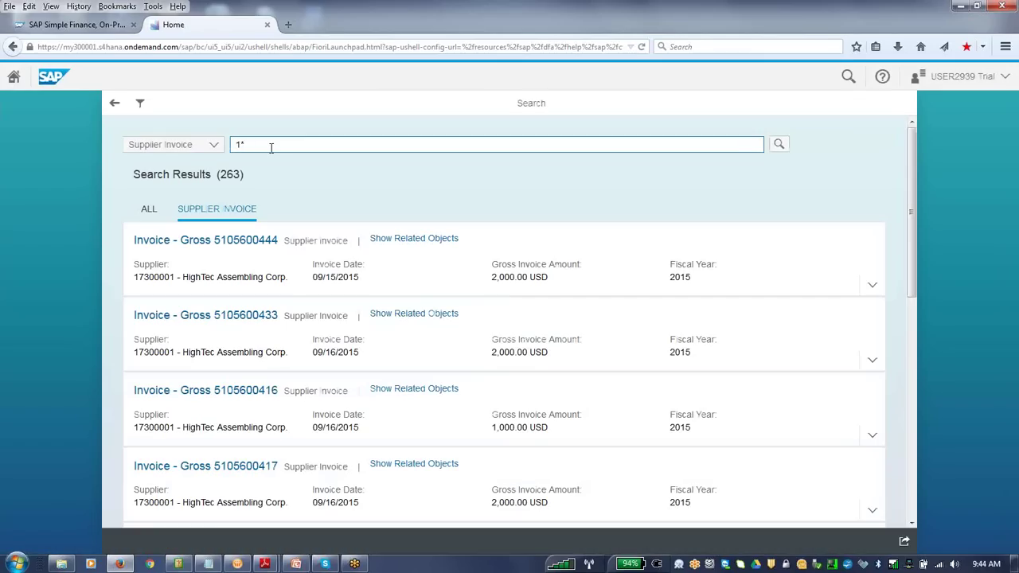
# - Try searching the fixed assets for "1*" and with the leading number changed to "2"
pyautogui.click(215, 146)
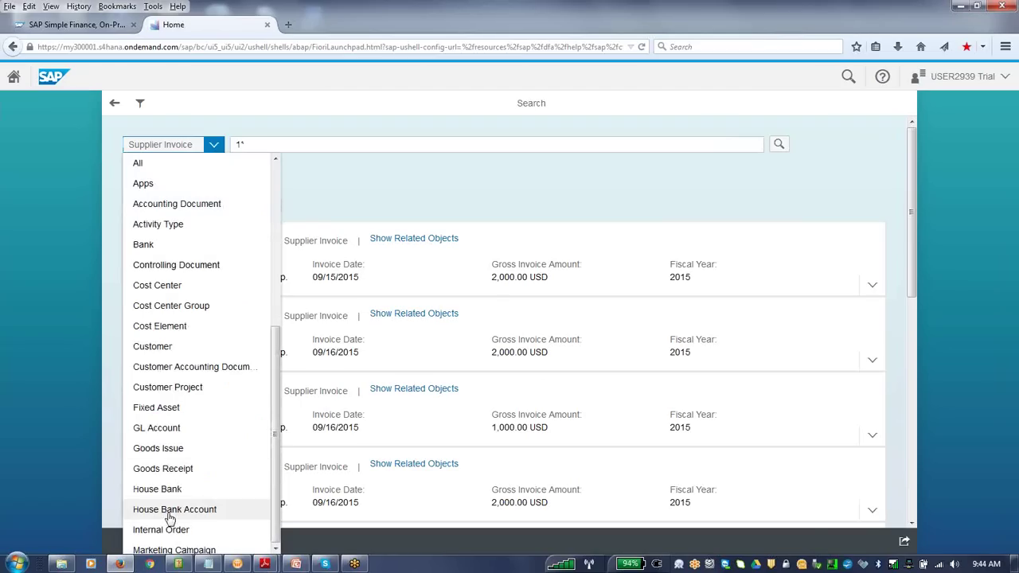
pyautogui.click(159, 408)
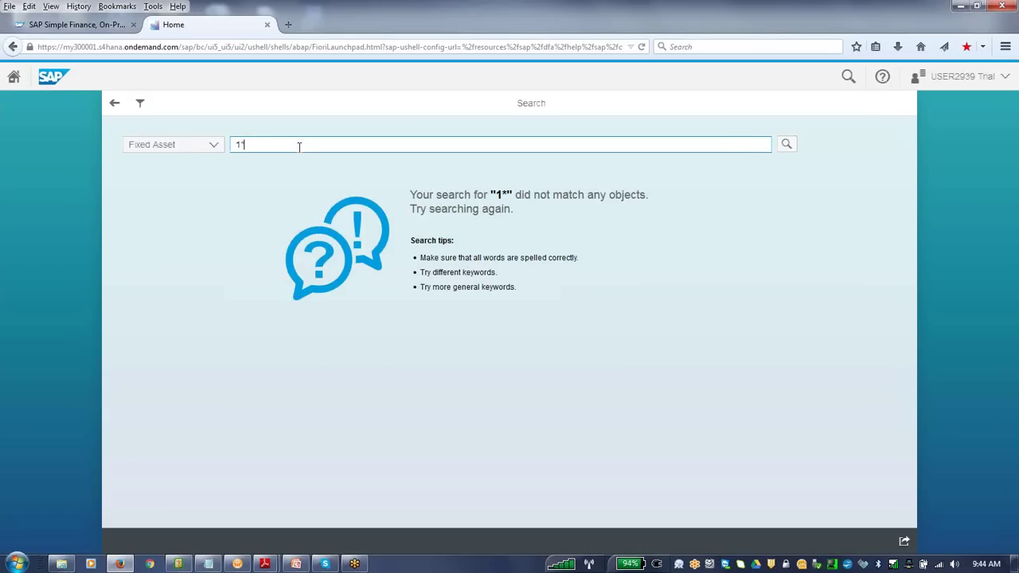
pyautogui.moveTo(242, 146); pyautogui.dragTo(230, 146)
pyautogui.write('2')
pyautogui.press('Return')
# - Return to the launchpad home and open the Display G/L Account Balances app from the General Ledger group
pyautogui.click(15, 78)
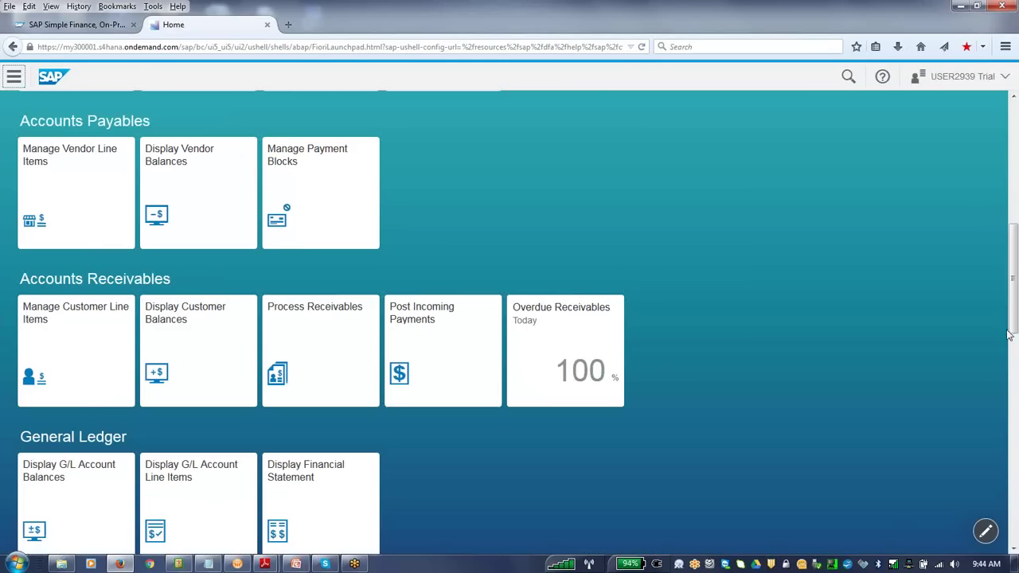
pyautogui.scroll(-5, 1013, 351)
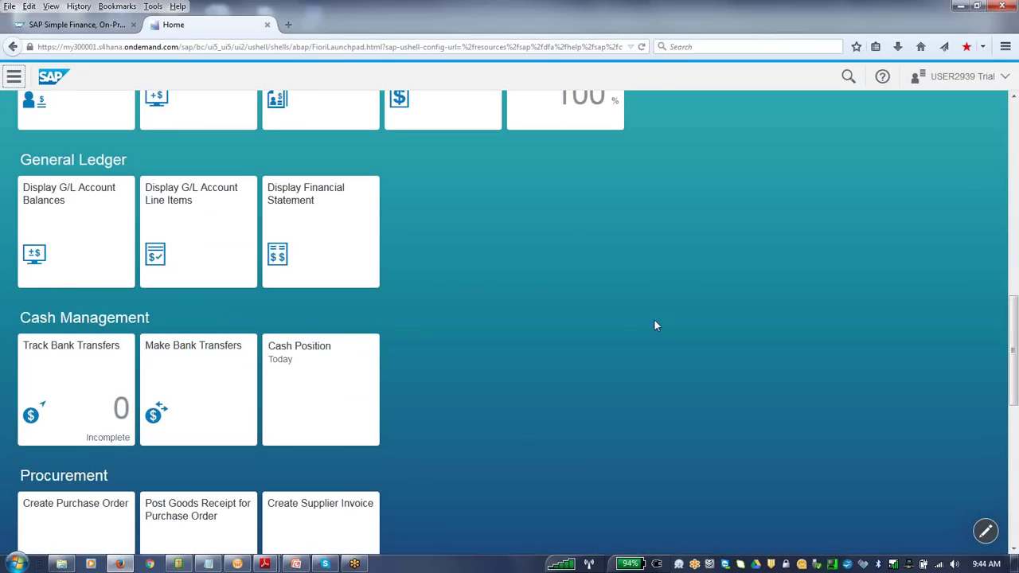
pyautogui.click(80, 222)
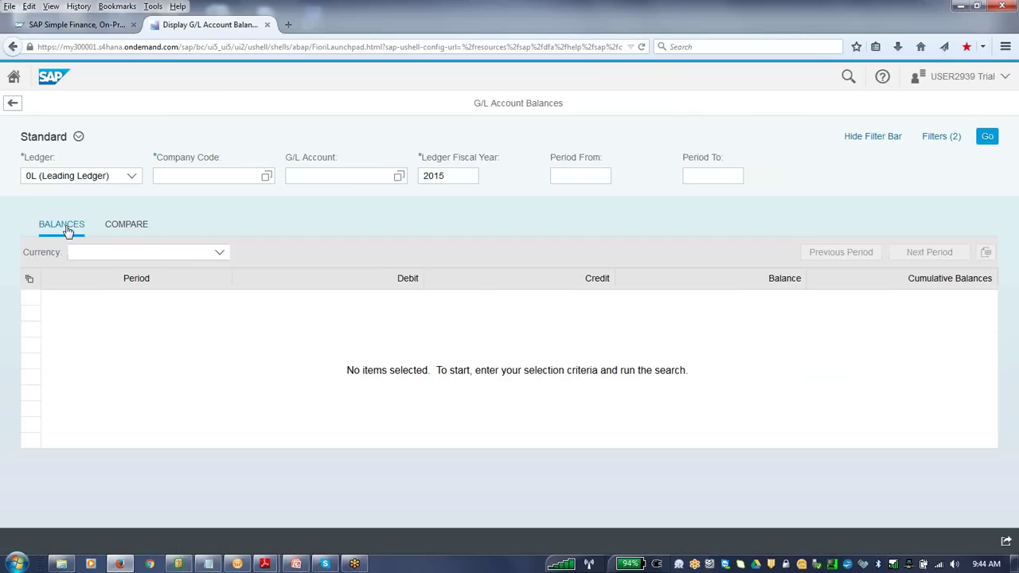
# - Restrict the G/L account balances to company code 1710 (Velotics Inc.) in the leading ledger and run the query
pyautogui.click(132, 177)
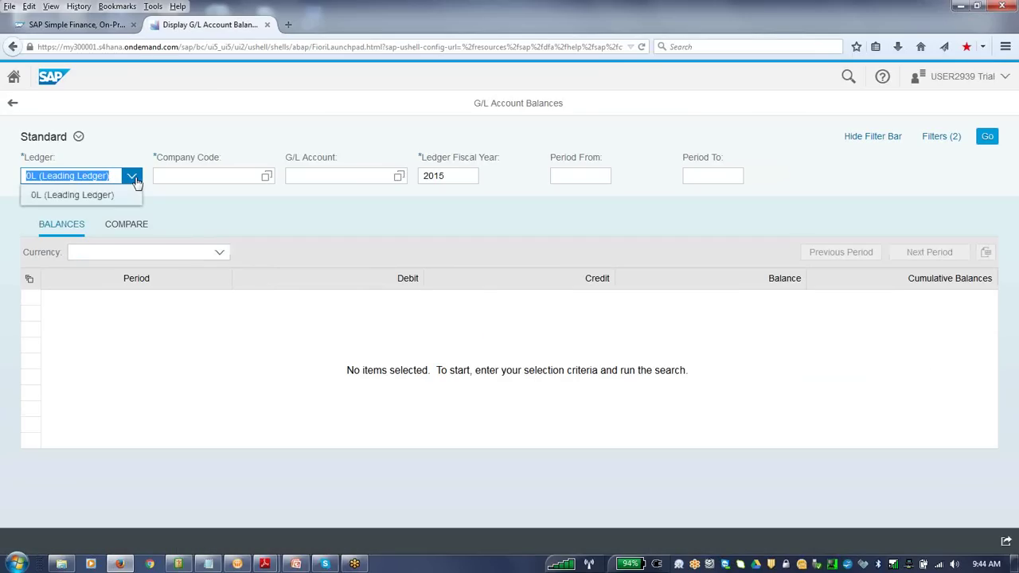
pyautogui.click(268, 182)
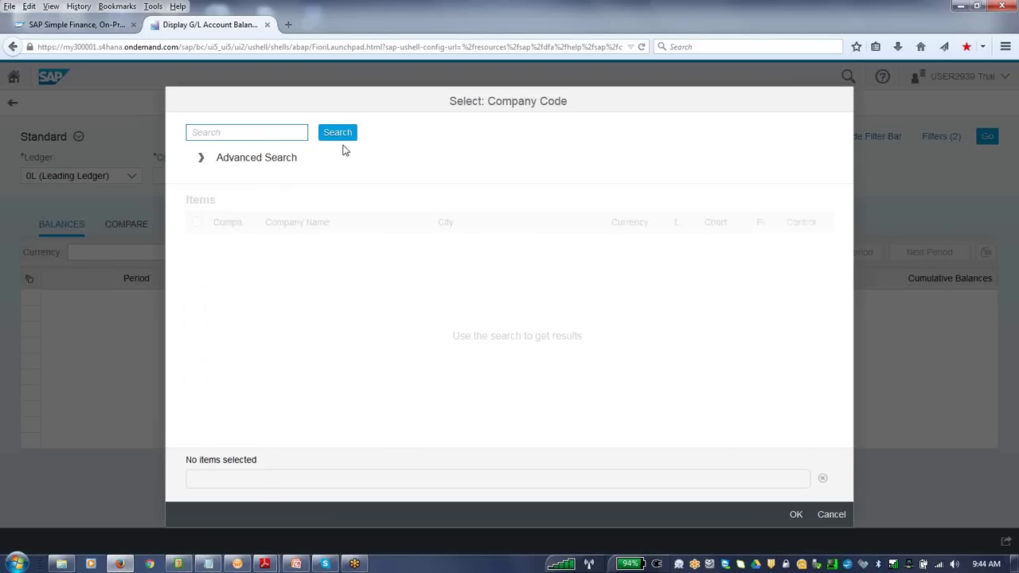
pyautogui.click(341, 135)
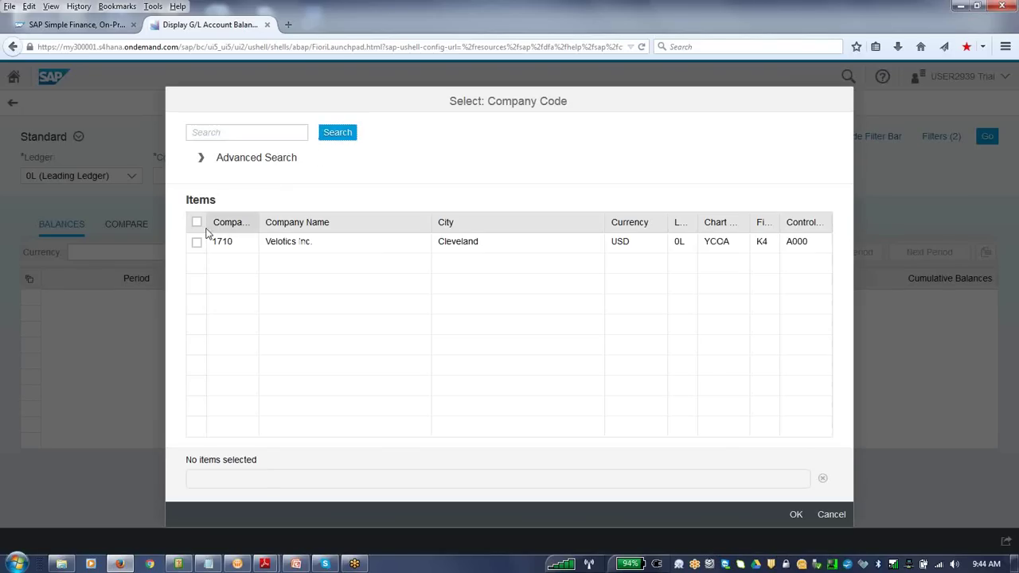
pyautogui.click(196, 241)
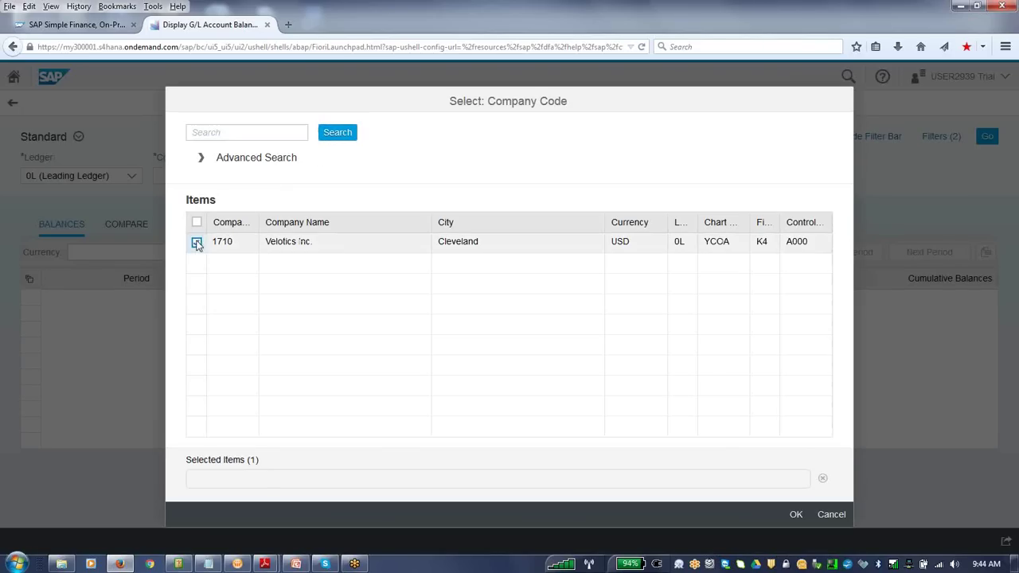
pyautogui.click(794, 516)
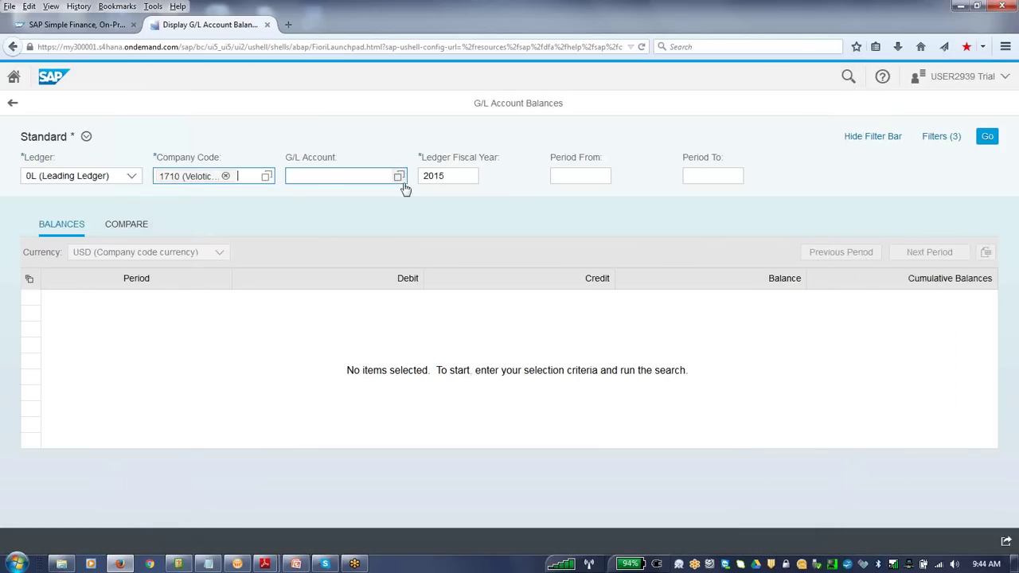
pyautogui.click(987, 139)
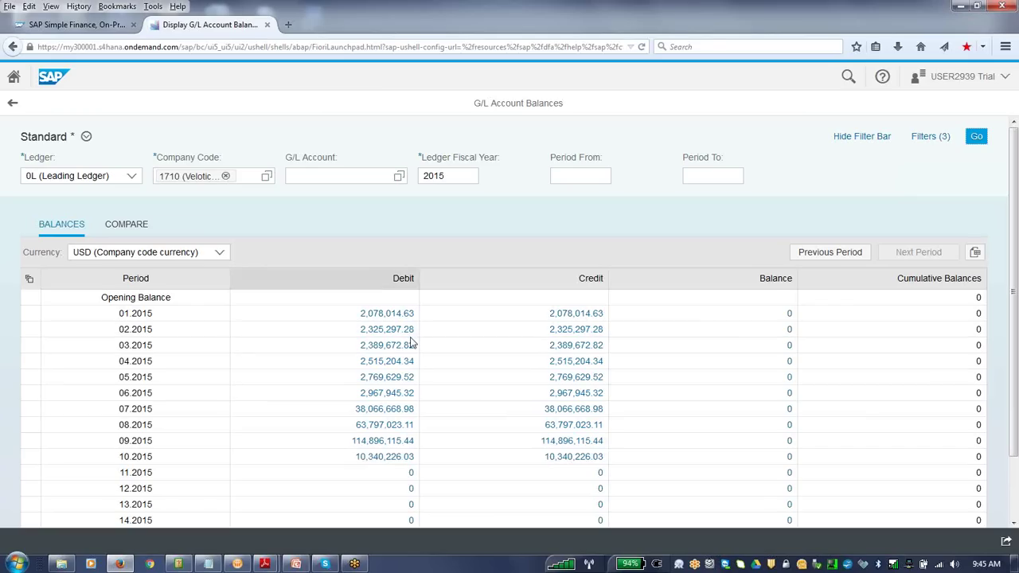
# - Compare the company code's 2015 balances with comparison year 2014 and look through the periods
pyautogui.moveTo(1014, 293)
pyautogui.mouseDown()
pyautogui.moveTo(1014, 340)
pyautogui.moveTo(1014, 296)
pyautogui.mouseUp()
pyautogui.click(135, 225)
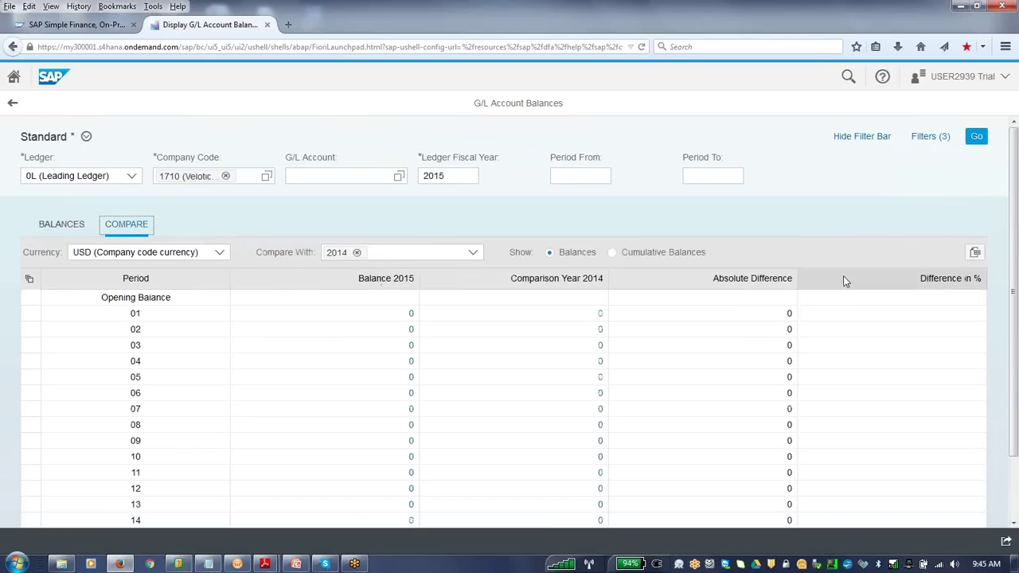
pyautogui.click(980, 138)
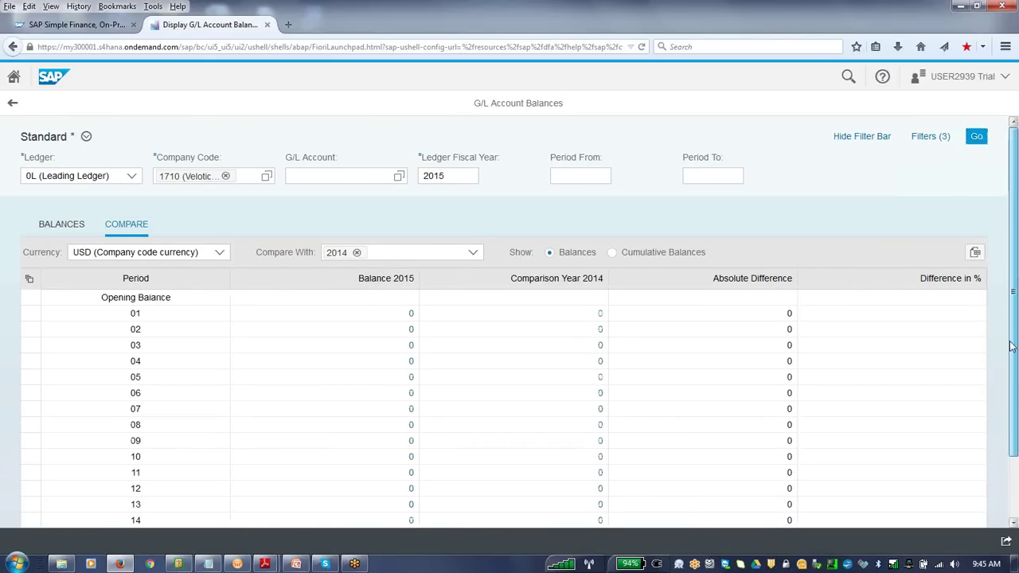
pyautogui.scroll(-2, 1011, 276)
pyautogui.scroll(2, 1011, 276)
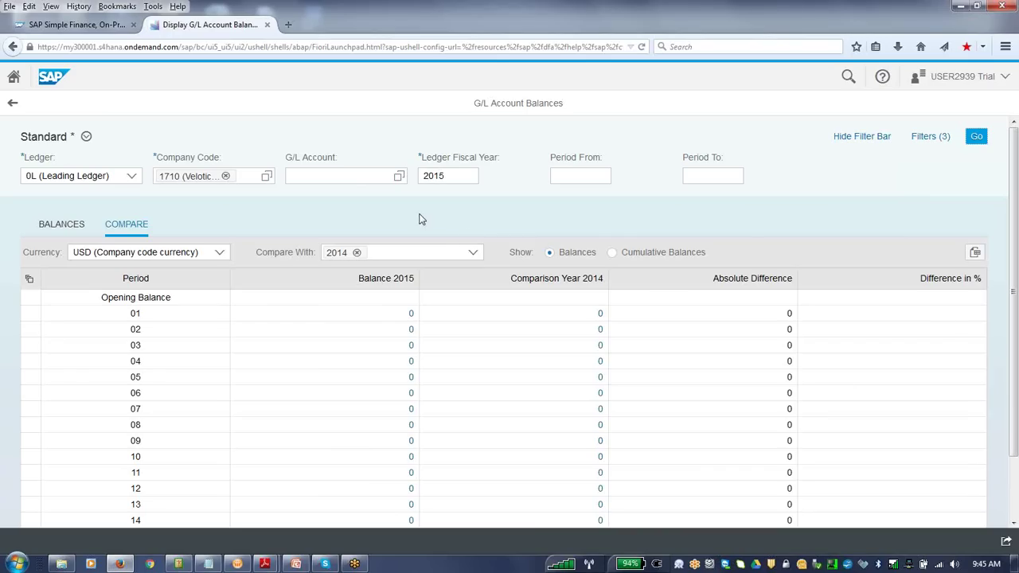
# - Add the Citibank - Cash Payment G/L account to the filters, keeping ledger fiscal year 2015
pyautogui.click(399, 175)
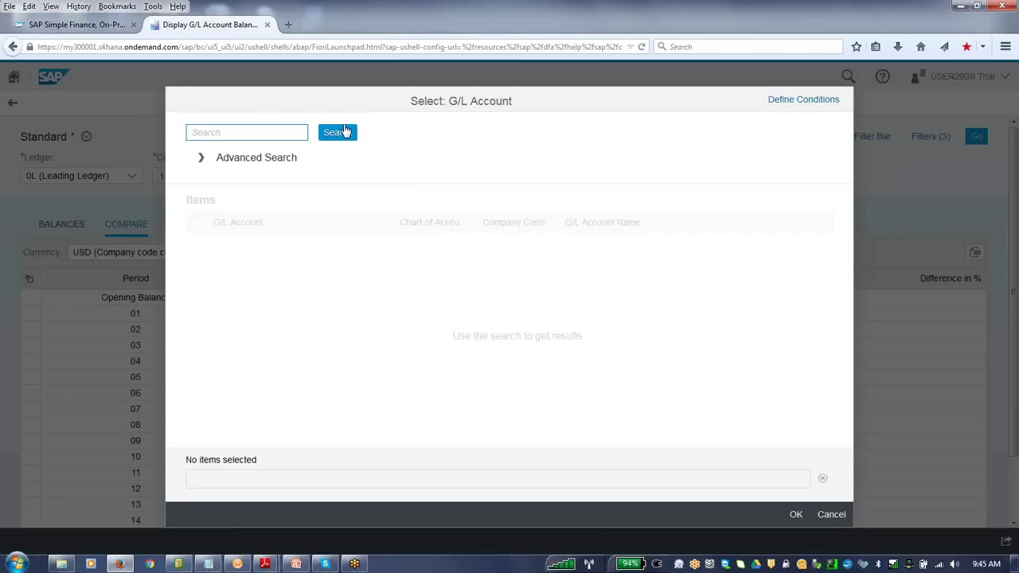
pyautogui.click(339, 132)
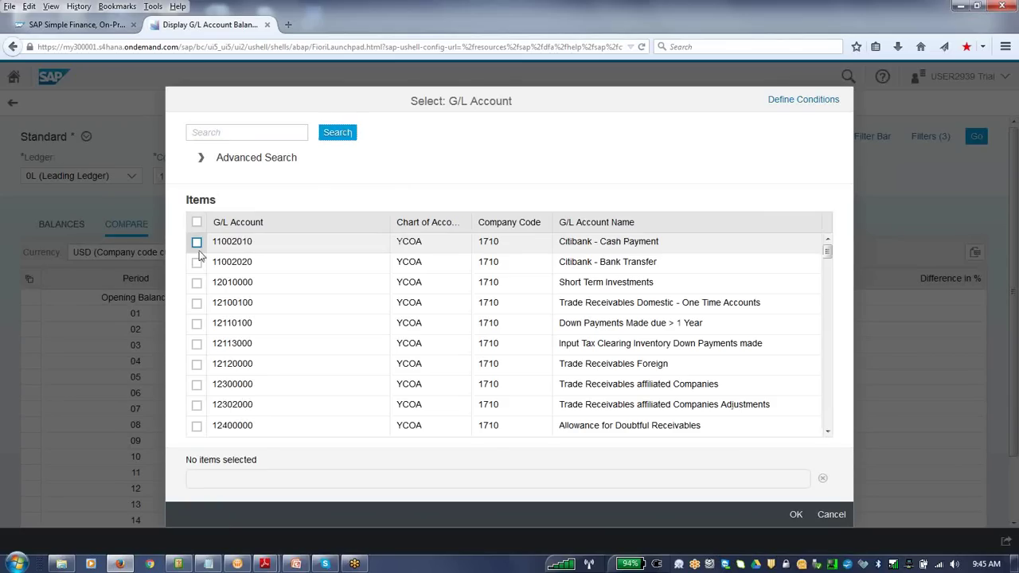
pyautogui.click(197, 243)
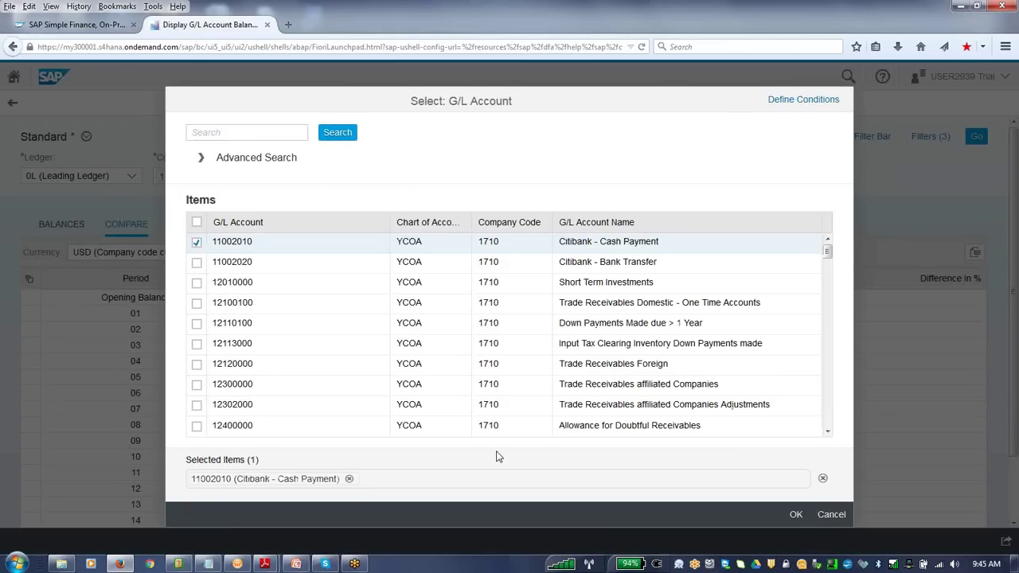
pyautogui.click(795, 514)
pyautogui.click(462, 177)
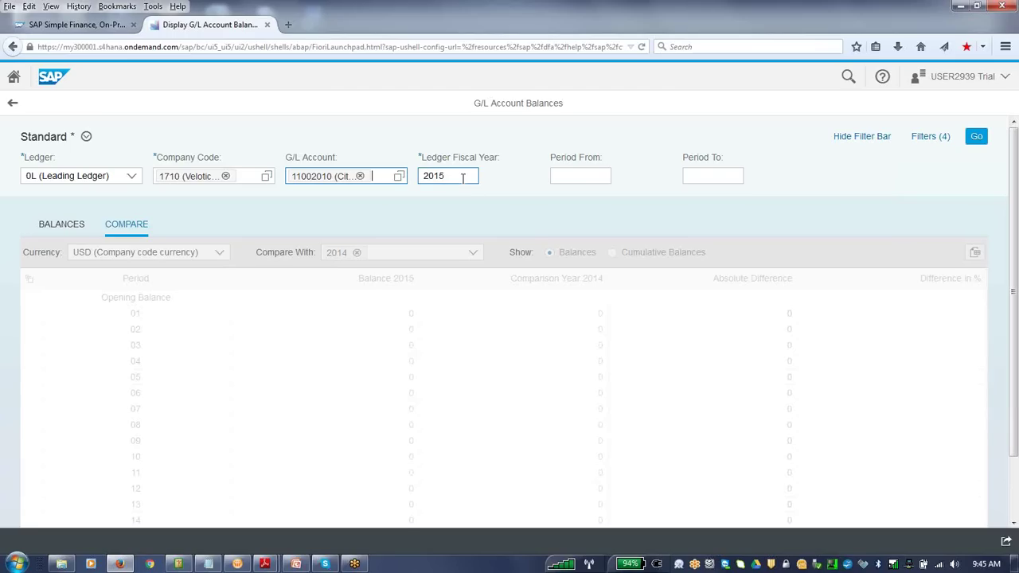
pyautogui.press('Tab')
# - Run the period balances for the filtered G/L account and review its debits, credits and cumulative balances
pyautogui.click(64, 225)
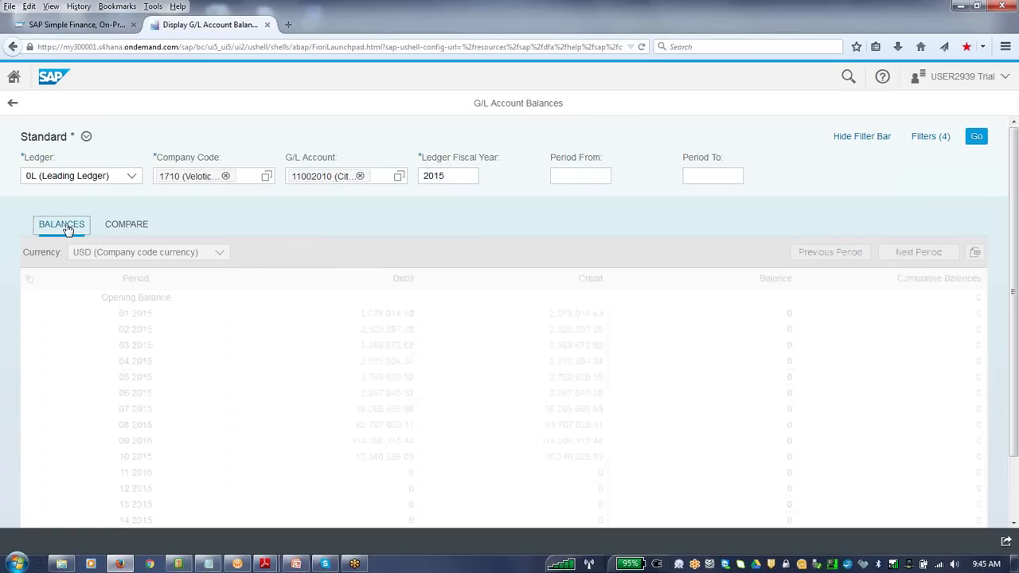
pyautogui.click(977, 138)
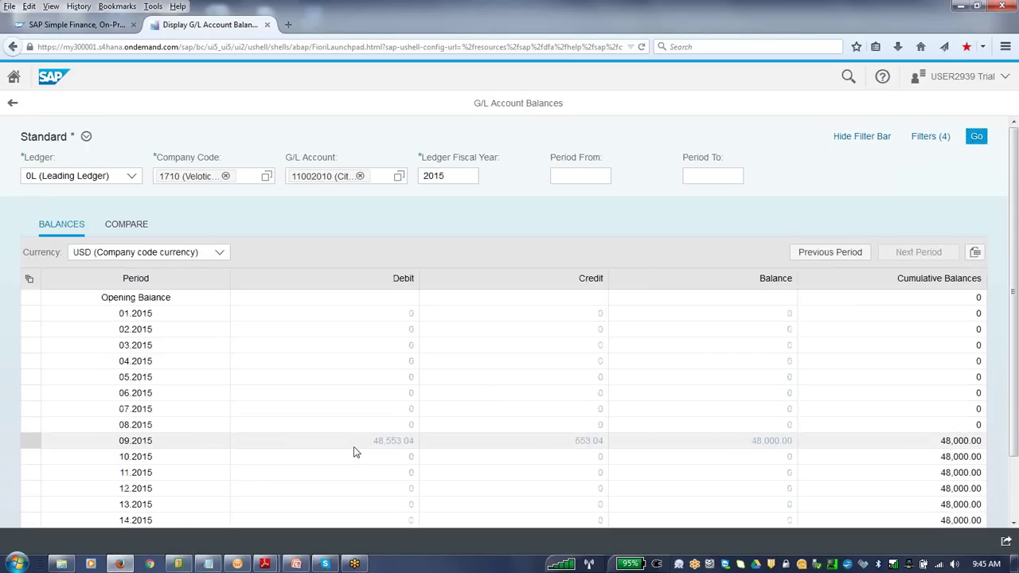
pyautogui.moveTo(1016, 176); pyautogui.dragTo(1016, 313)
pyautogui.moveTo(1017, 247); pyautogui.dragTo(1012, 201)
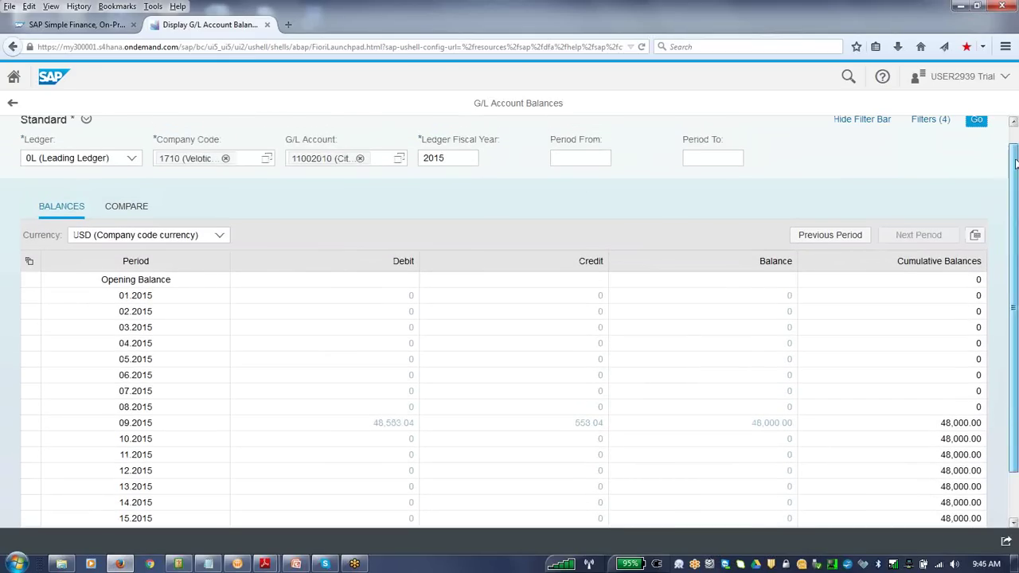
pyautogui.moveTo(1016, 162); pyautogui.dragTo(1016, 140)
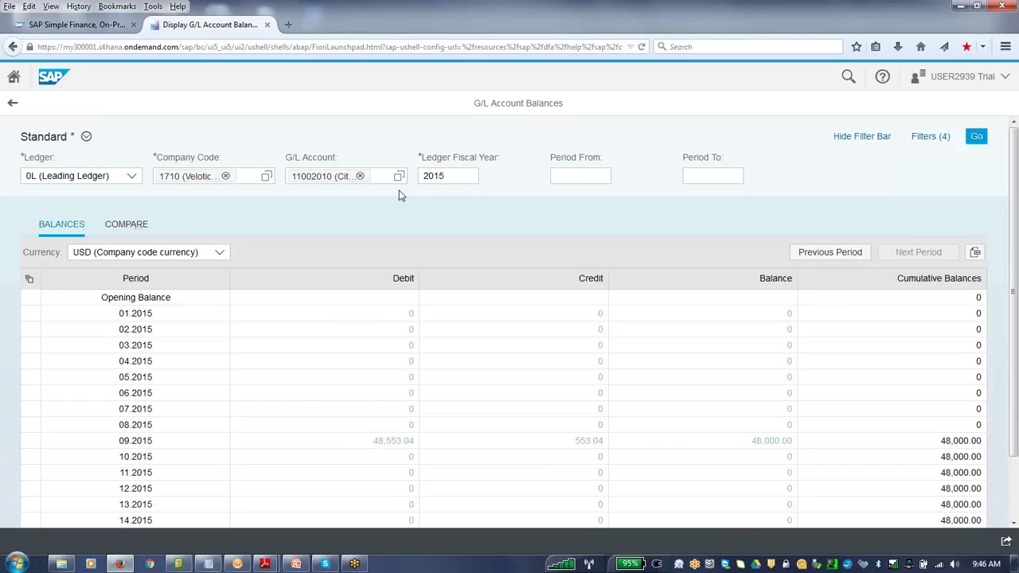
# - Return to the launchpad home and open the Create Purchase Order app from the Procurement group
pyautogui.click(14, 106)
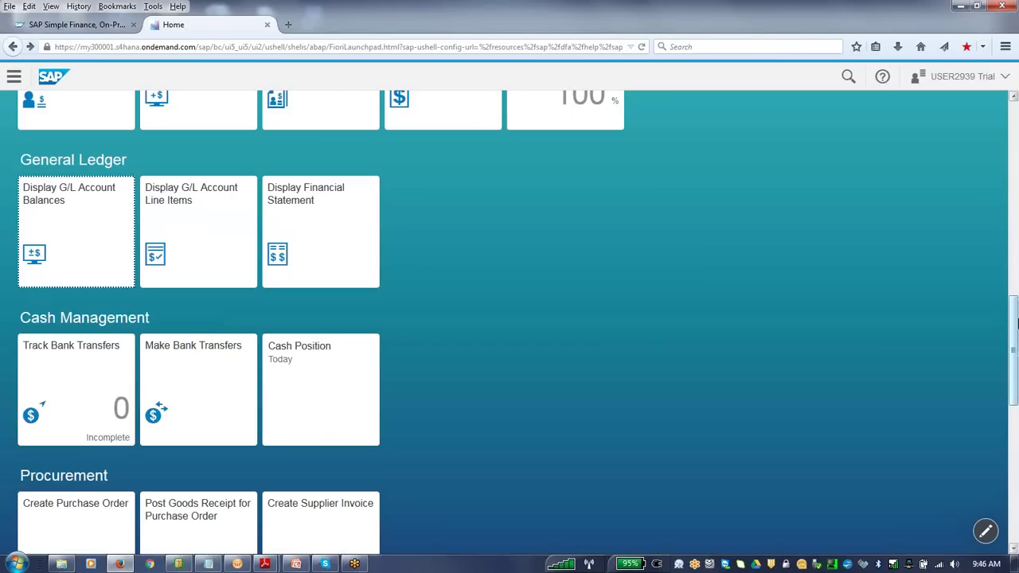
pyautogui.moveTo(1013, 339); pyautogui.dragTo(1015, 367)
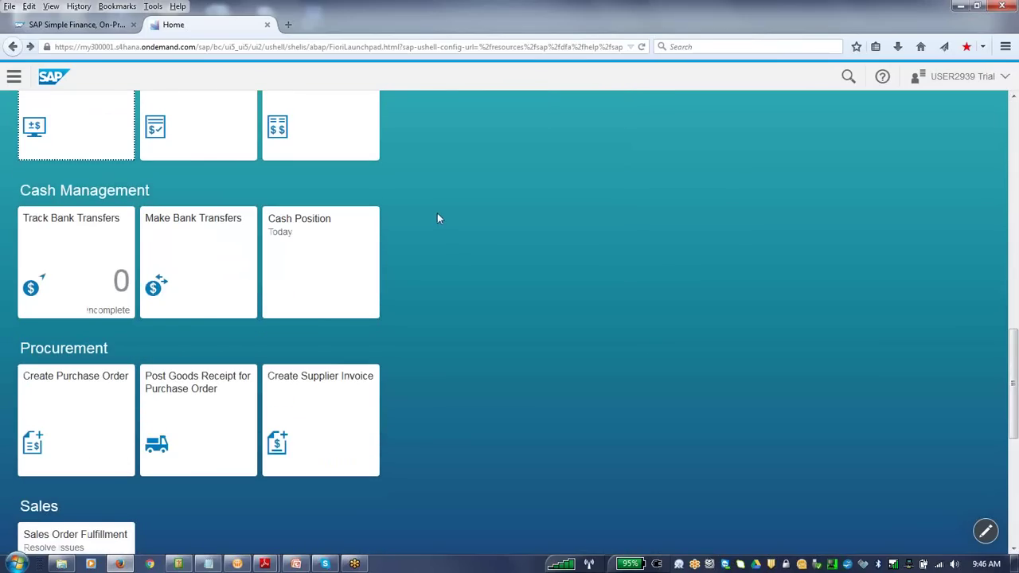
pyautogui.click(106, 396)
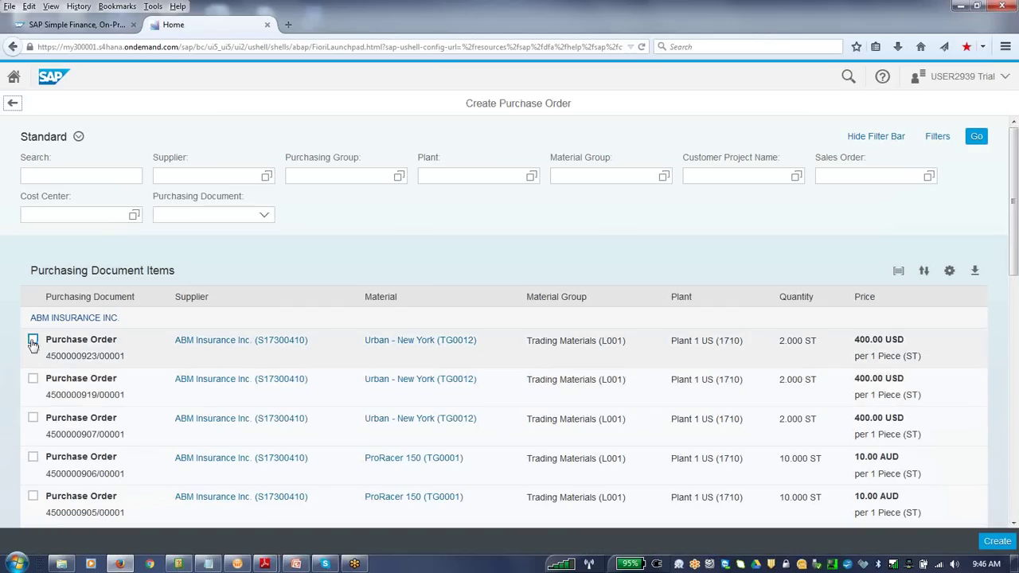
# - Create and submit a purchase order based on the first ABM Insurance Inc. item for Urban - New York (TG0012)
pyautogui.click(33, 339)
pyautogui.click(996, 541)
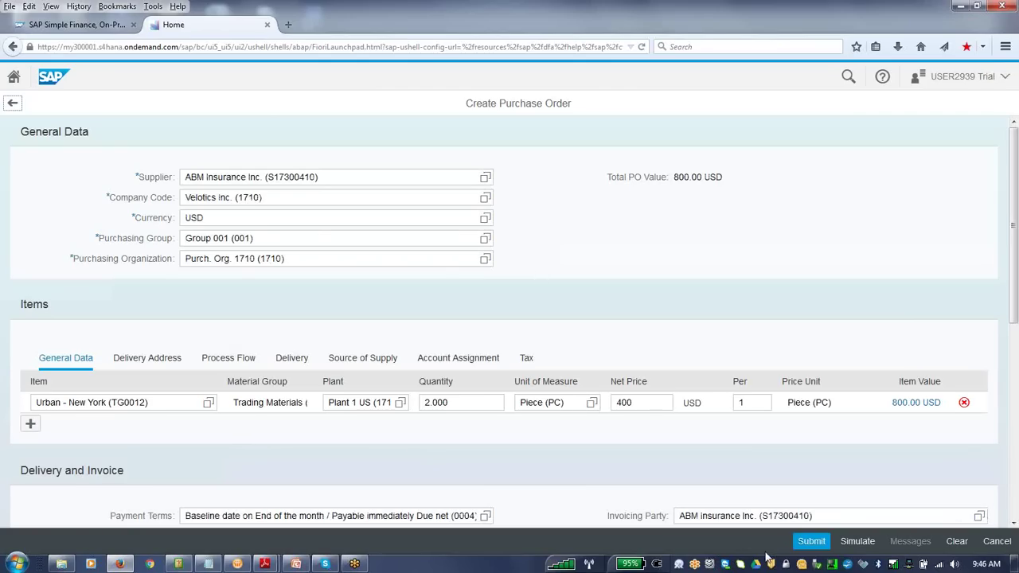
pyautogui.click(809, 543)
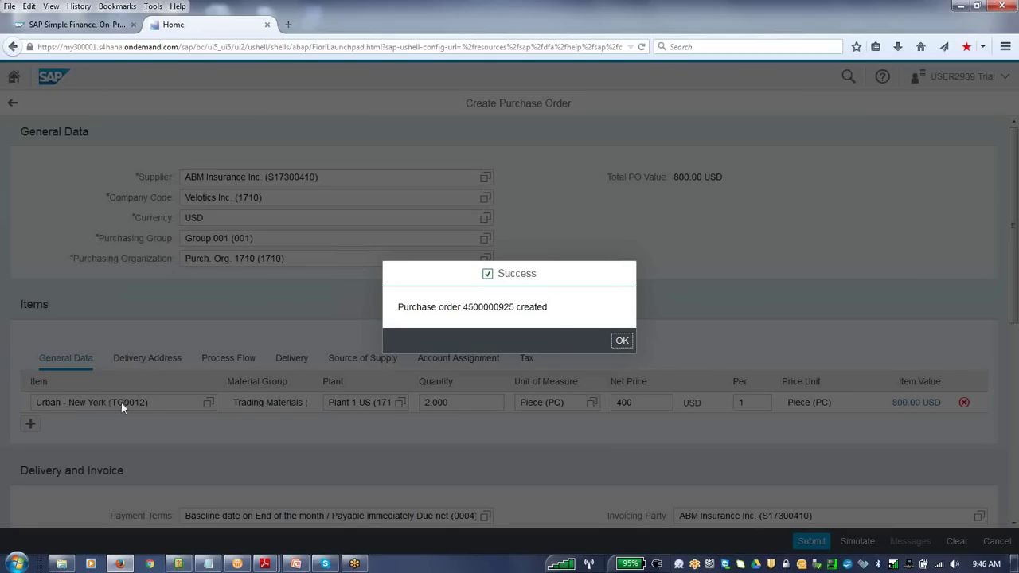
pyautogui.click(622, 341)
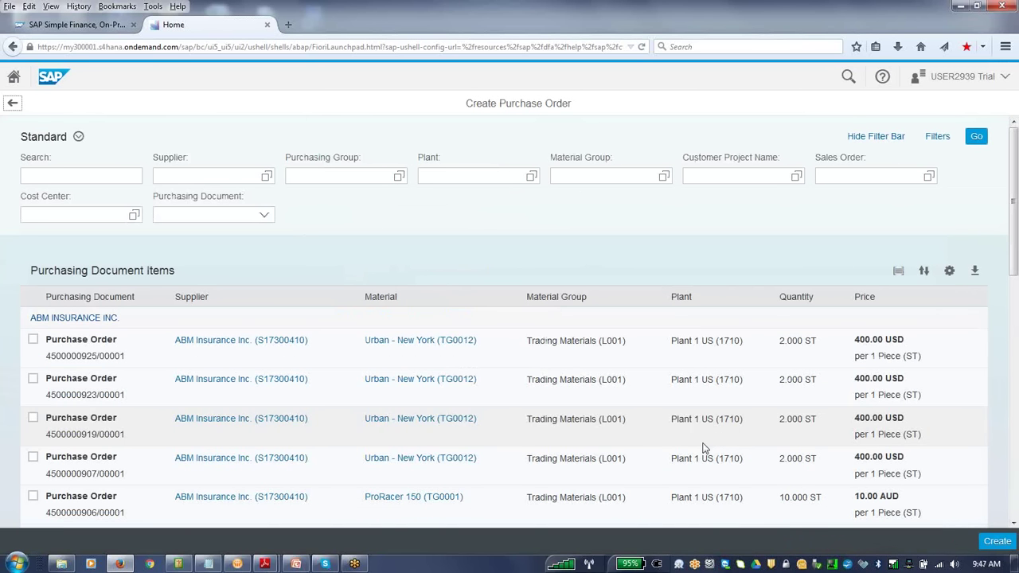
# - Open the Post Goods Receipt for Purchase Order app from the launchpad home and try looking up purchase orders with "17*"
pyautogui.click(13, 77)
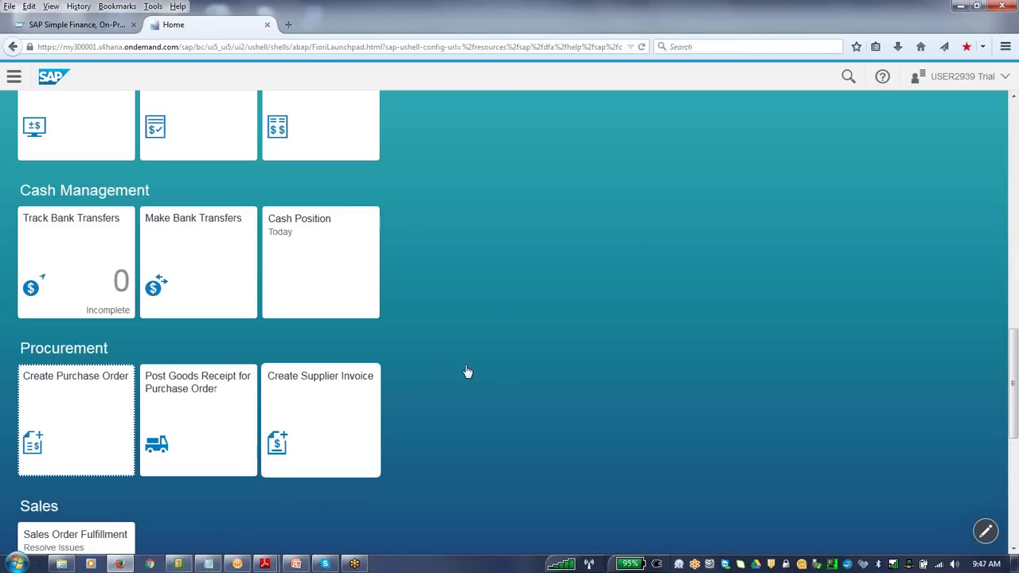
pyautogui.click(218, 391)
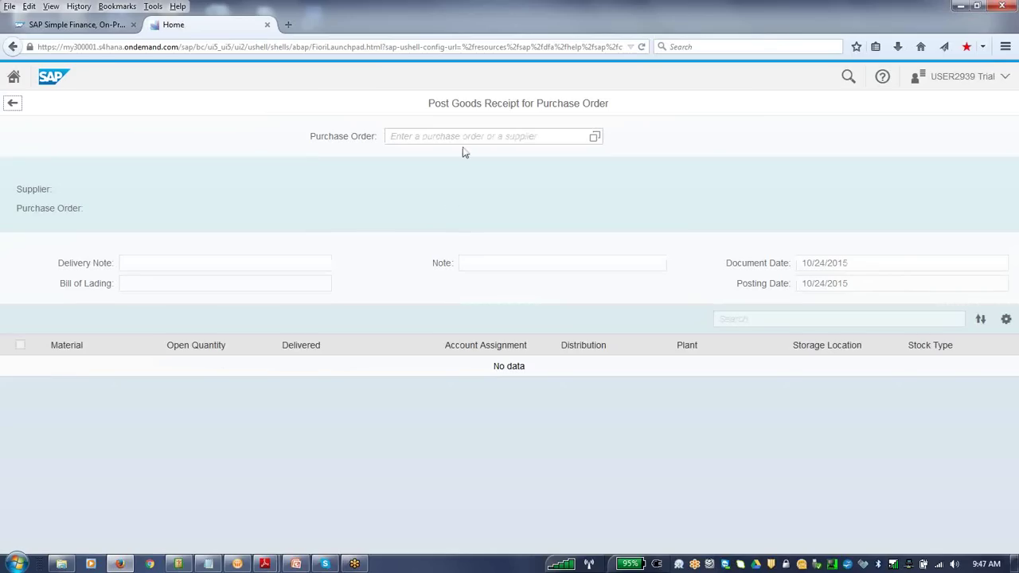
pyautogui.click(457, 136)
pyautogui.write('17*')
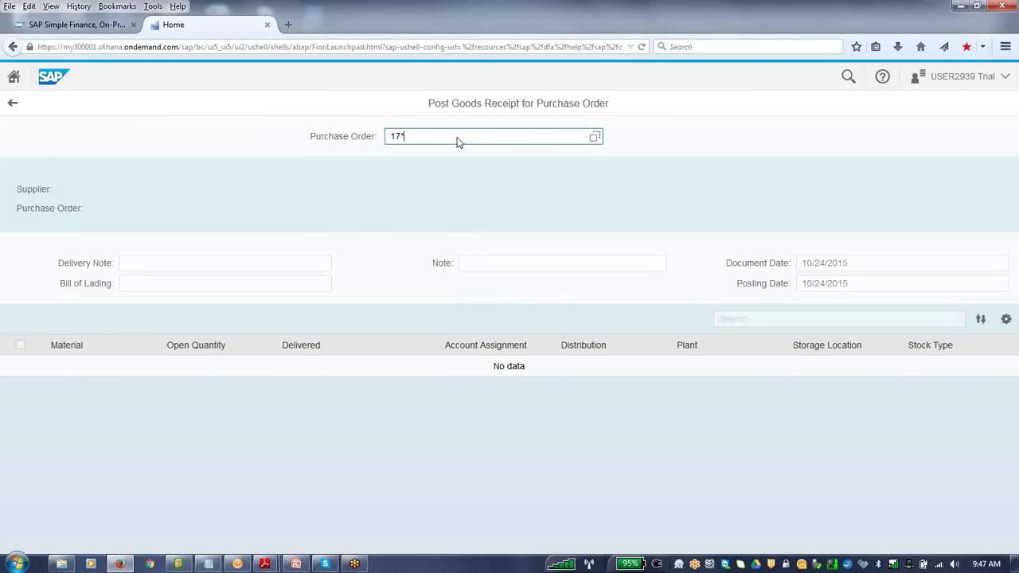
pyautogui.press('Return')
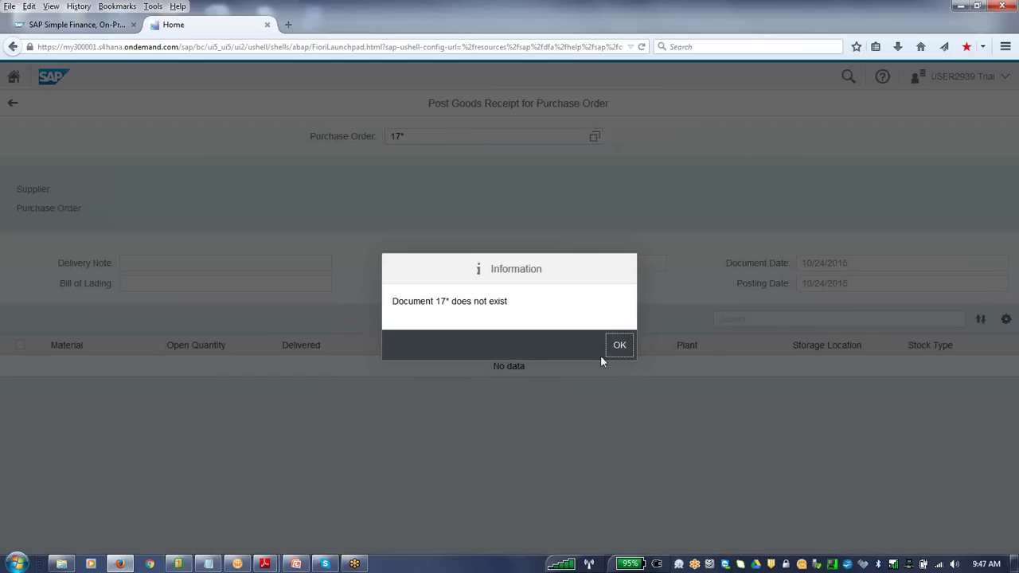
# - Try looking up the purchase order for the goods receipt with "1*"
pyautogui.click(618, 344)
pyautogui.press('BackSpace')
pyautogui.press('BackSpace')
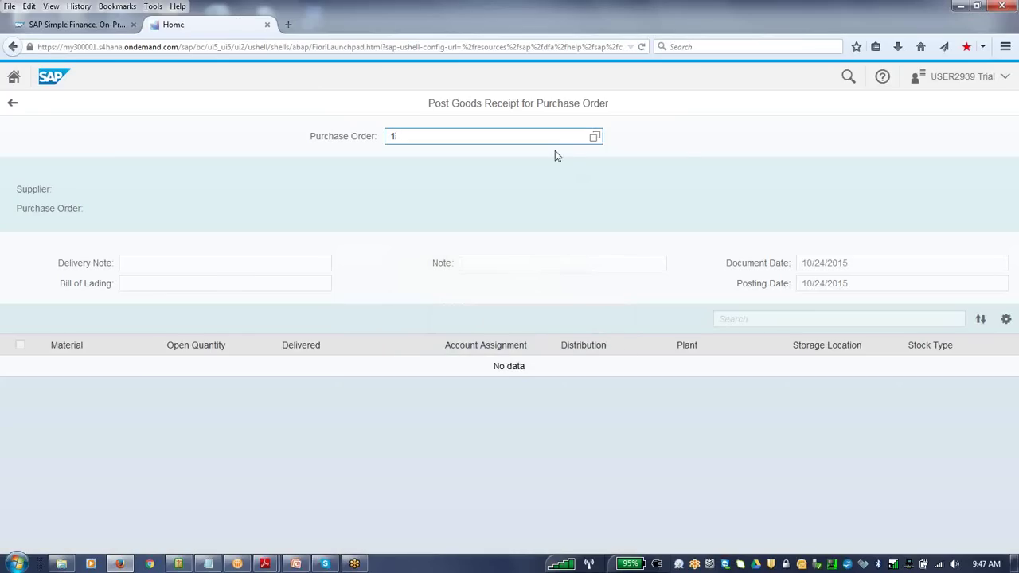
pyautogui.write('*')
pyautogui.press('Return')
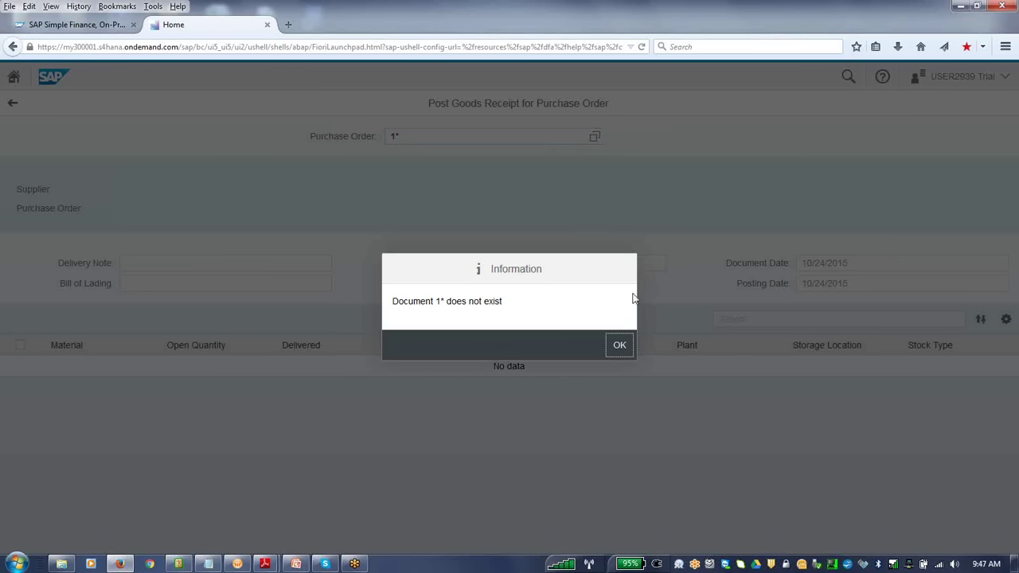
# - Select the first listed purchase order, from Cleveland Assembly Inc. for ProRacer 150, for the goods receipt
pyautogui.click(617, 341)
pyautogui.click(595, 136)
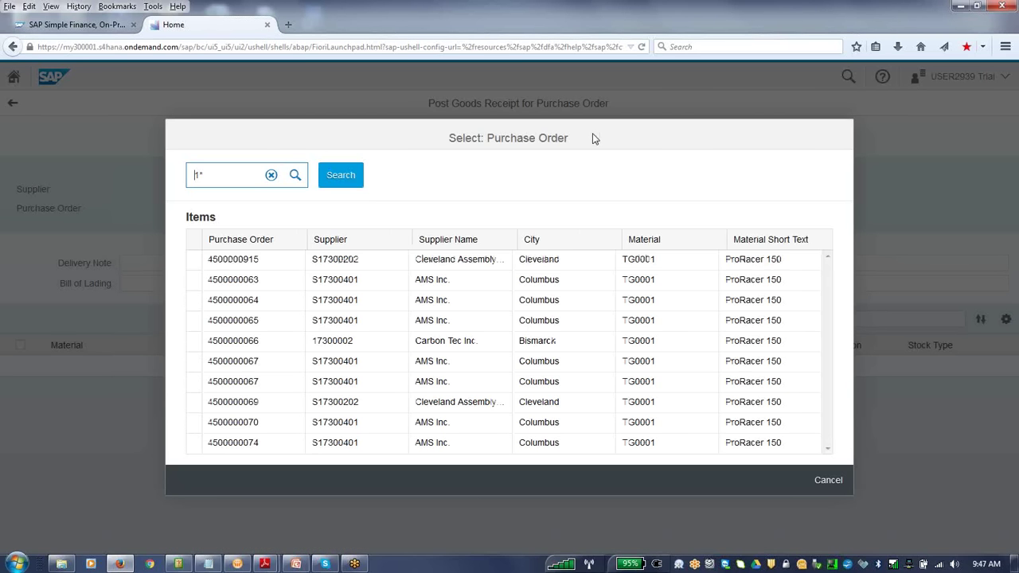
pyautogui.click(213, 259)
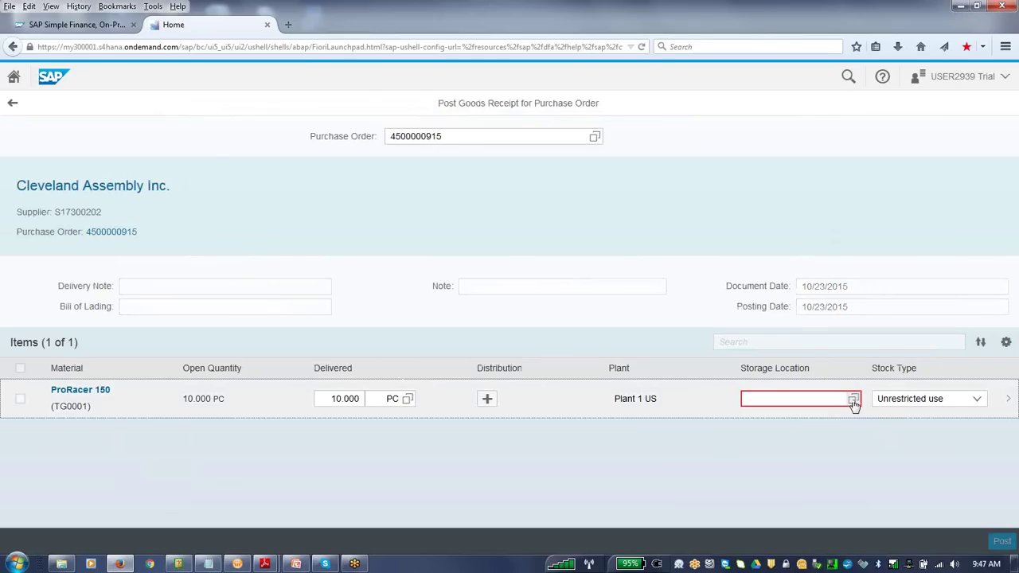
# - Search the value help for a storage location for the ProRacer 150 item and close it without choosing one
pyautogui.click(853, 400)
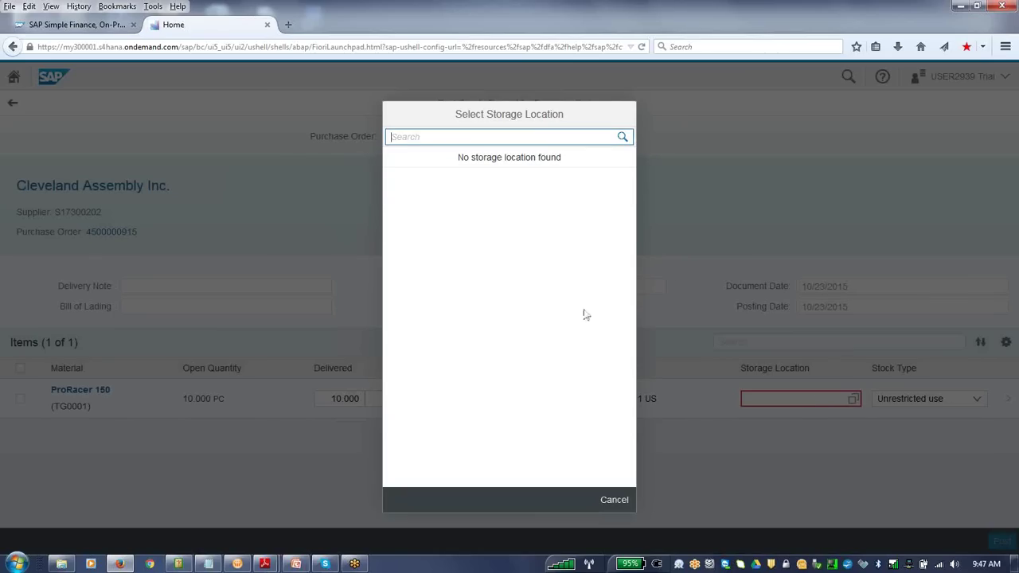
pyautogui.click(623, 137)
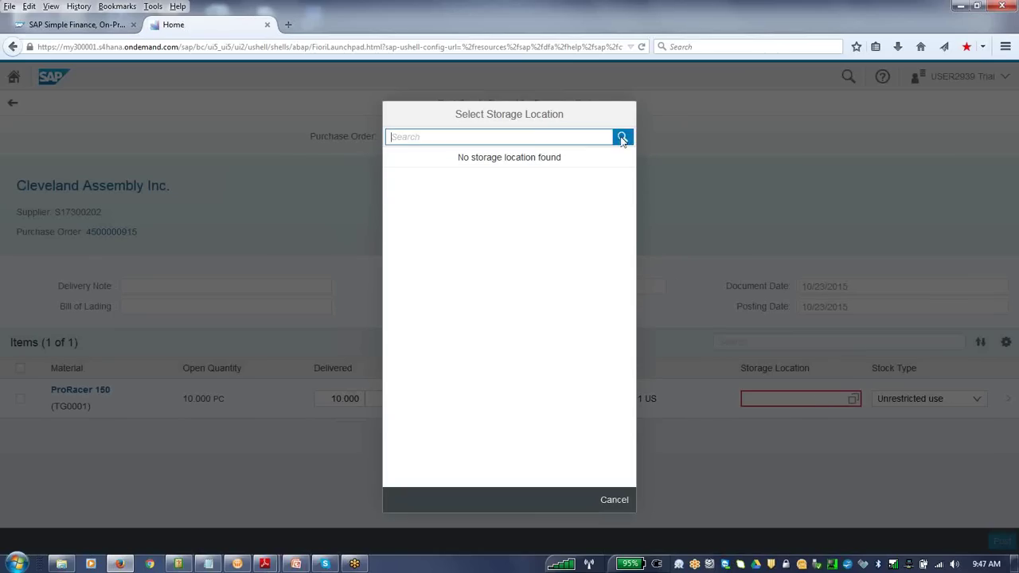
pyautogui.click(562, 160)
pyautogui.click(615, 503)
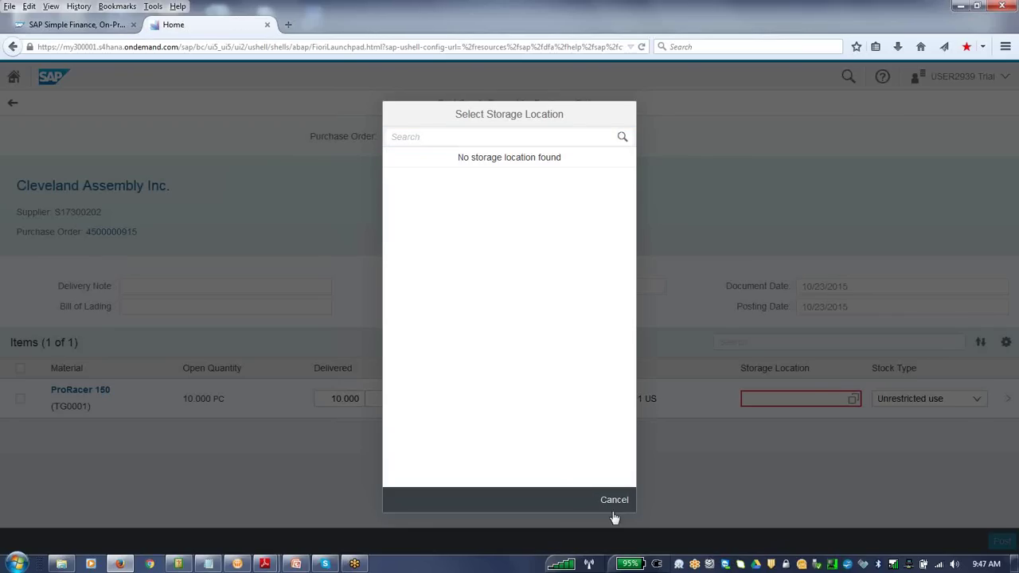
pyautogui.click(615, 500)
pyautogui.click(786, 405)
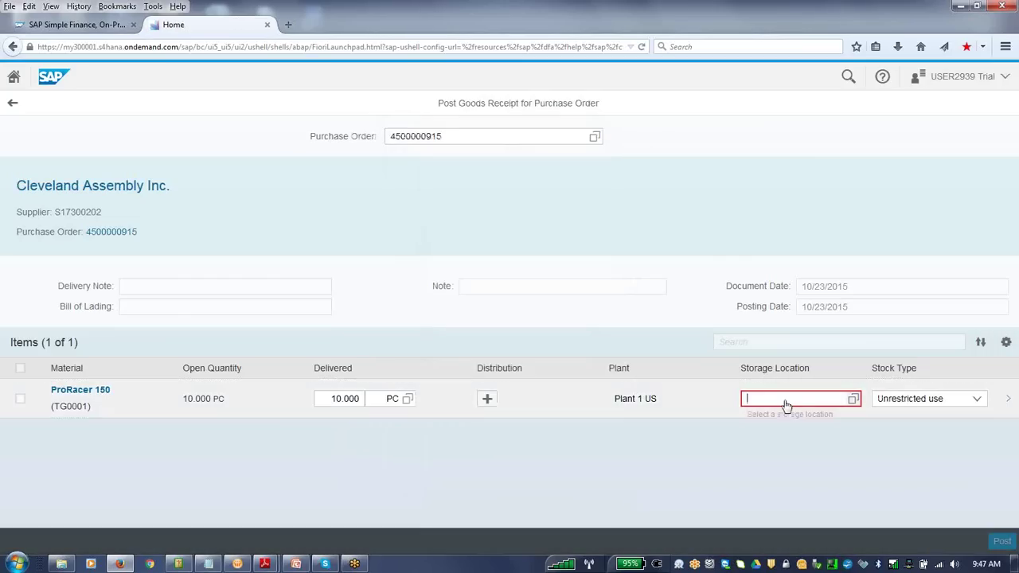
pyautogui.click(614, 500)
pyautogui.click(777, 401)
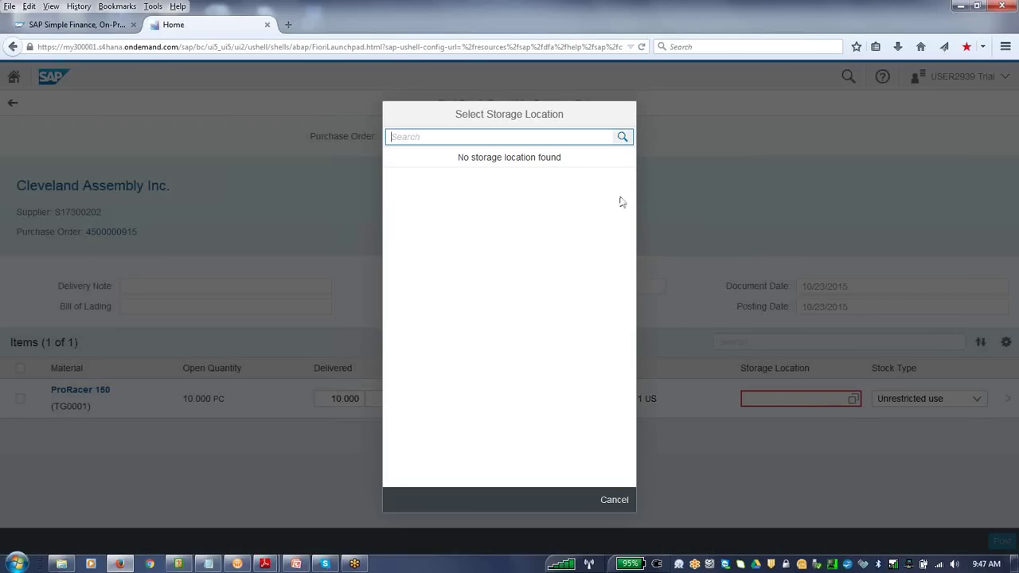
pyautogui.click(609, 489)
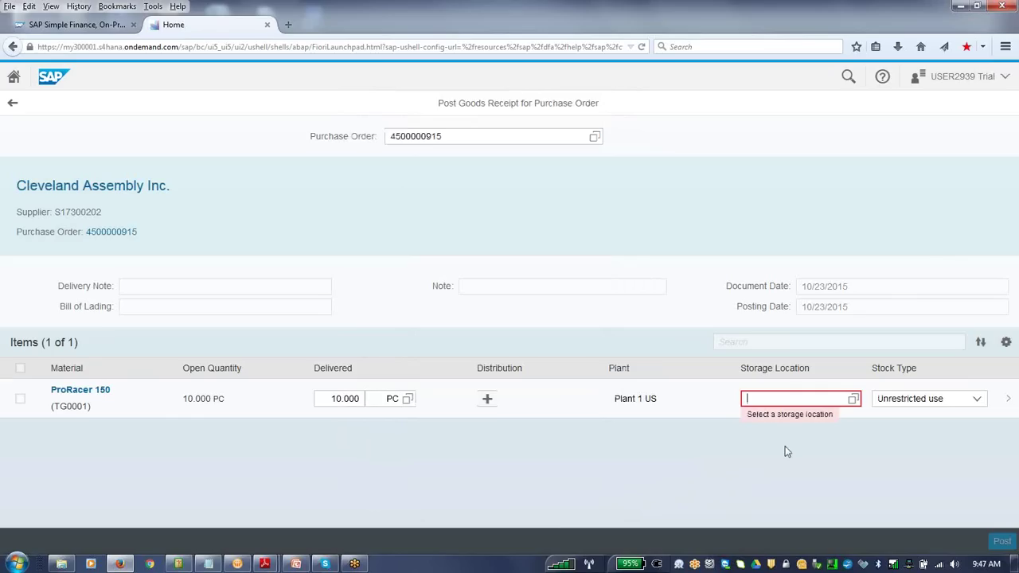
pyautogui.click(853, 400)
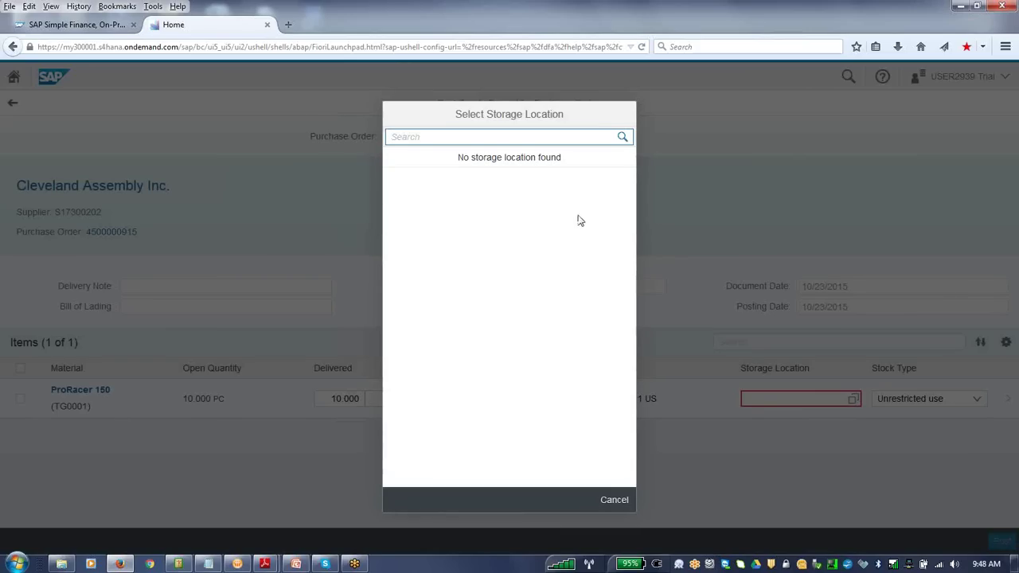
pyautogui.click(518, 138)
pyautogui.click(618, 503)
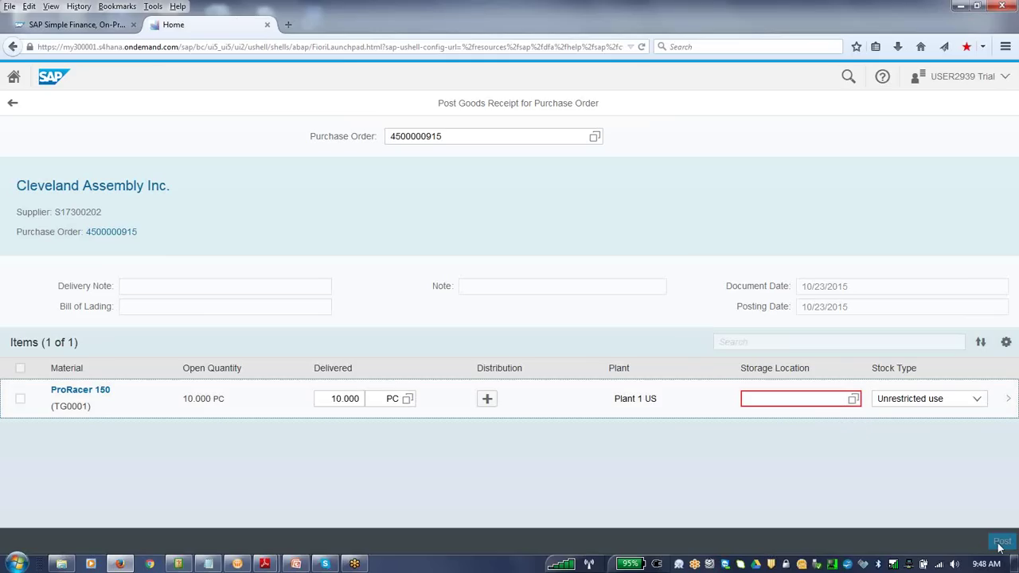
# - Leave the goods receipt, discarding unsaved changes, and open the Create Supplier Invoice app with the previous invoice data
pyautogui.click(12, 105)
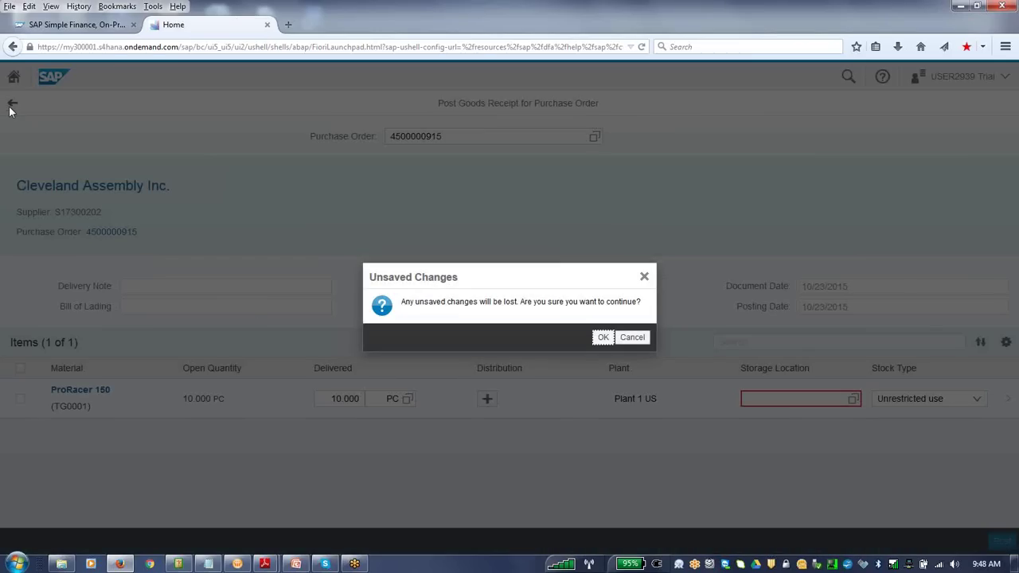
pyautogui.click(604, 339)
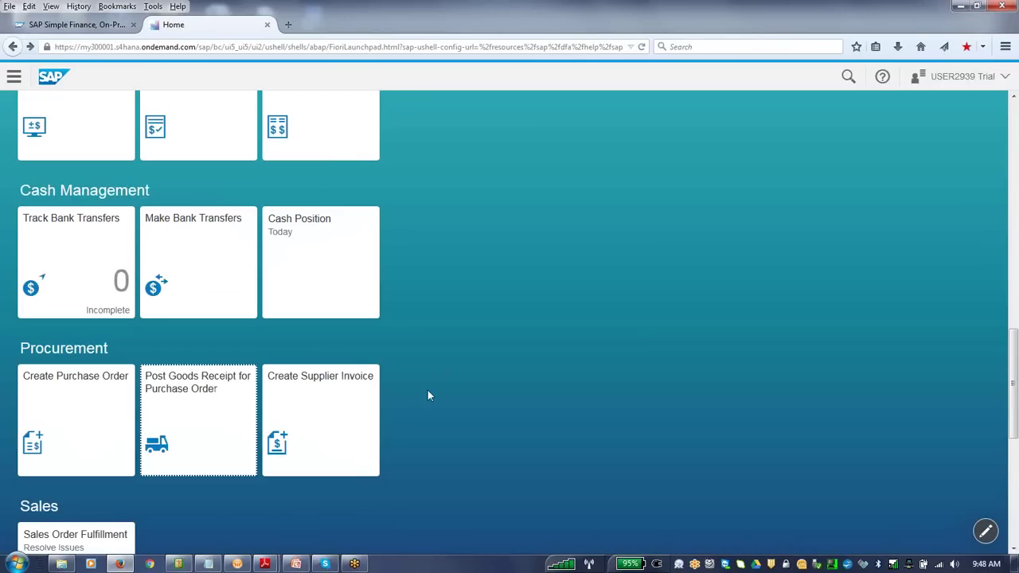
pyautogui.click(359, 399)
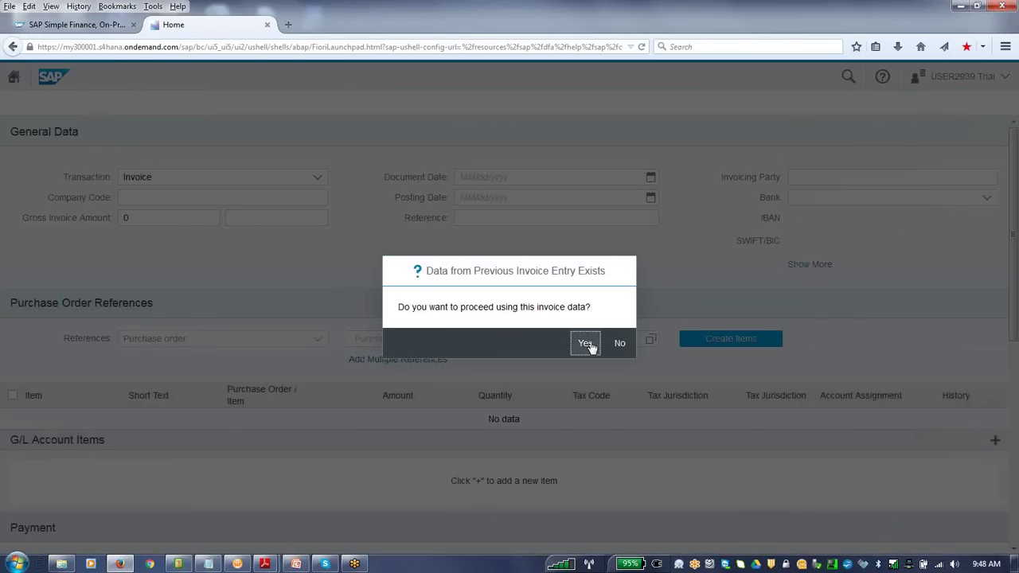
pyautogui.click(586, 344)
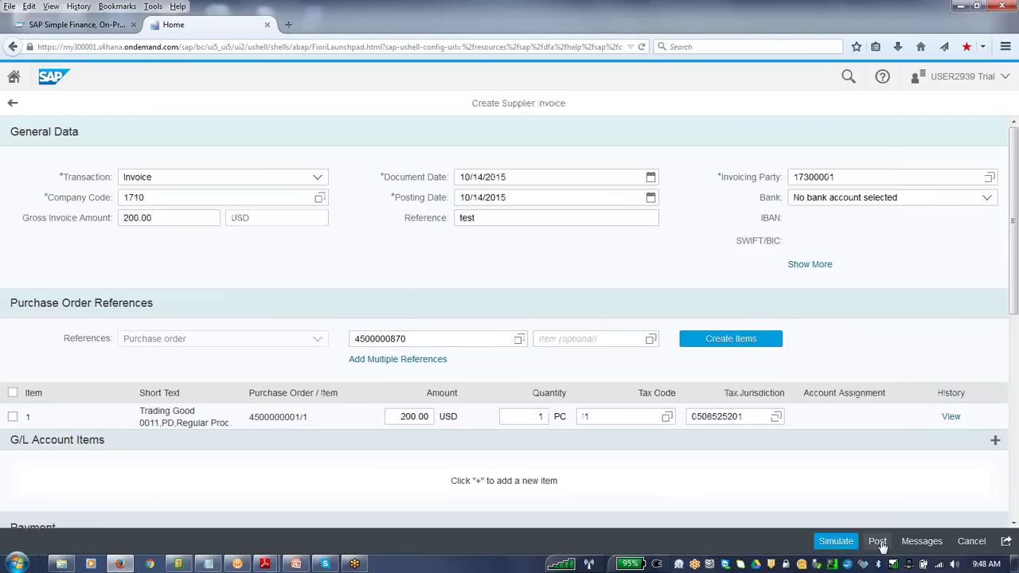
# - Simulate the supplier invoice, read its messages, and examine the payment, tax and delivery cost sections
pyautogui.click(836, 542)
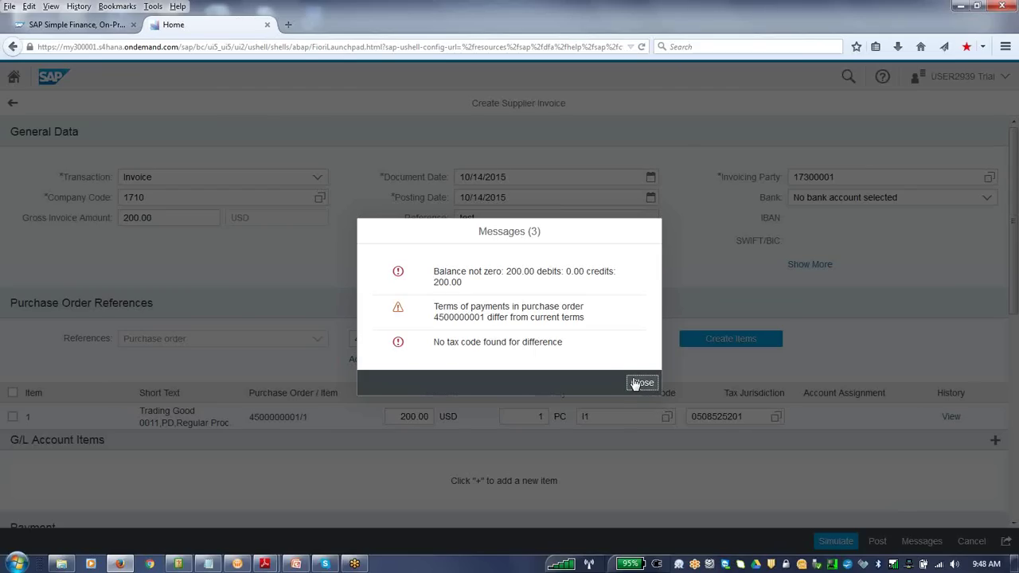
pyautogui.click(641, 383)
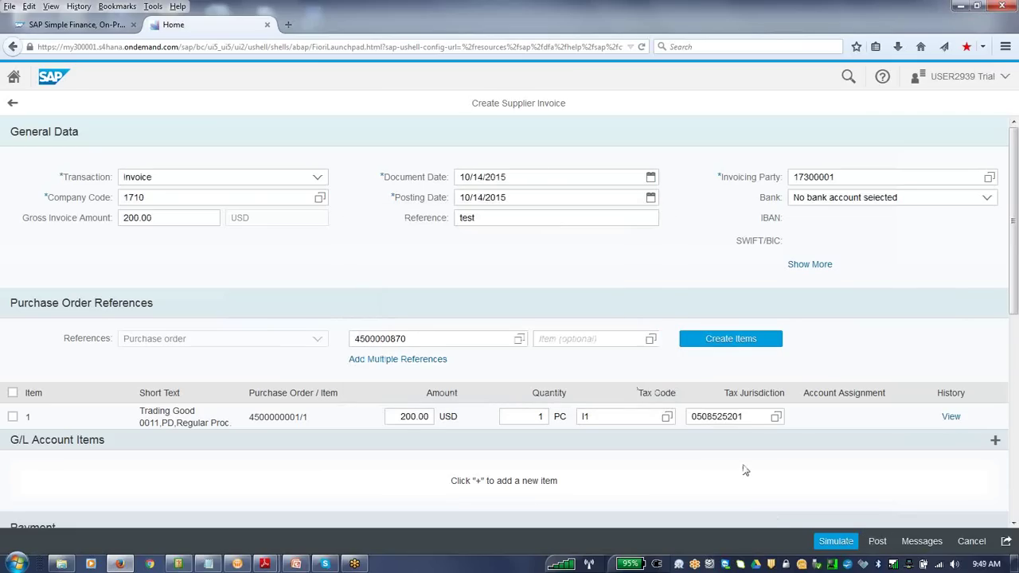
pyautogui.moveTo(1015, 217)
pyautogui.mouseDown()
pyautogui.moveTo(1014, 415)
pyautogui.moveTo(1012, 204)
pyautogui.mouseUp()
pyautogui.click(1016, 475)
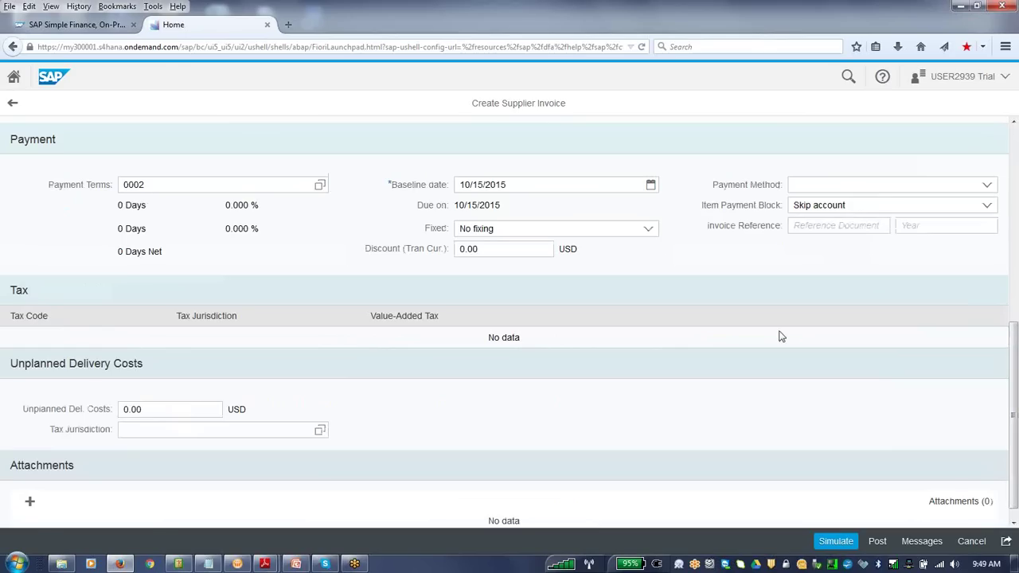
# - Return to the launchpad home and open the Cash Position app from the Cash Management group
pyautogui.click(12, 77)
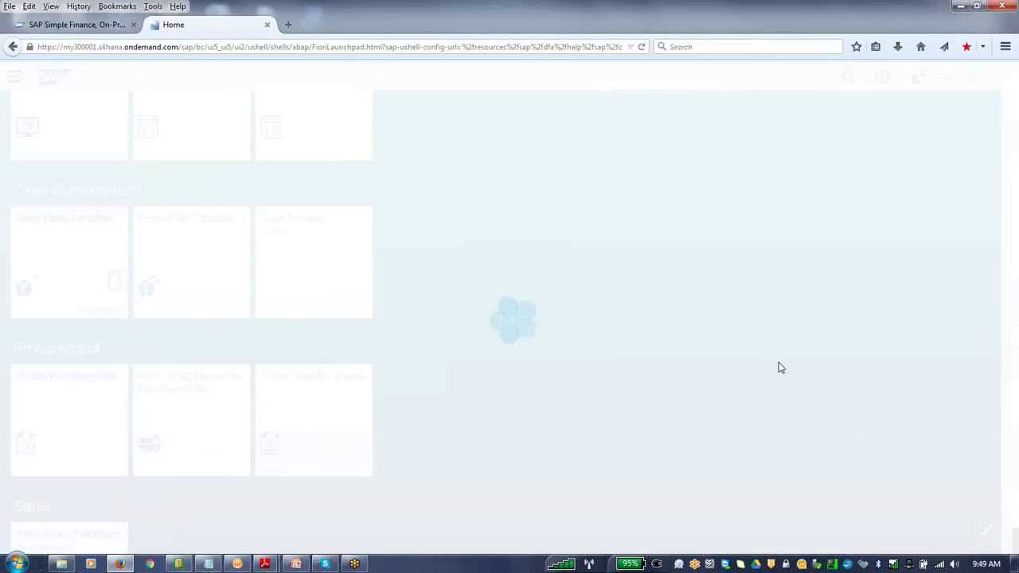
pyautogui.moveTo(1015, 361)
pyautogui.mouseDown()
pyautogui.moveTo(1018, 388)
pyautogui.moveTo(1016, 355)
pyautogui.mouseUp()
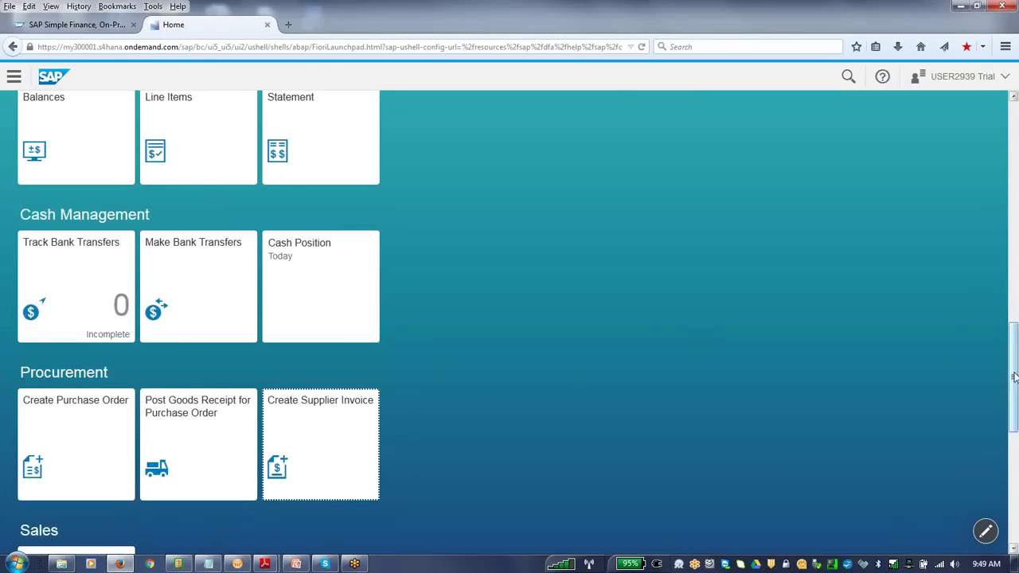
pyautogui.moveTo(1015, 374); pyautogui.dragTo(997, 339)
pyautogui.click(327, 402)
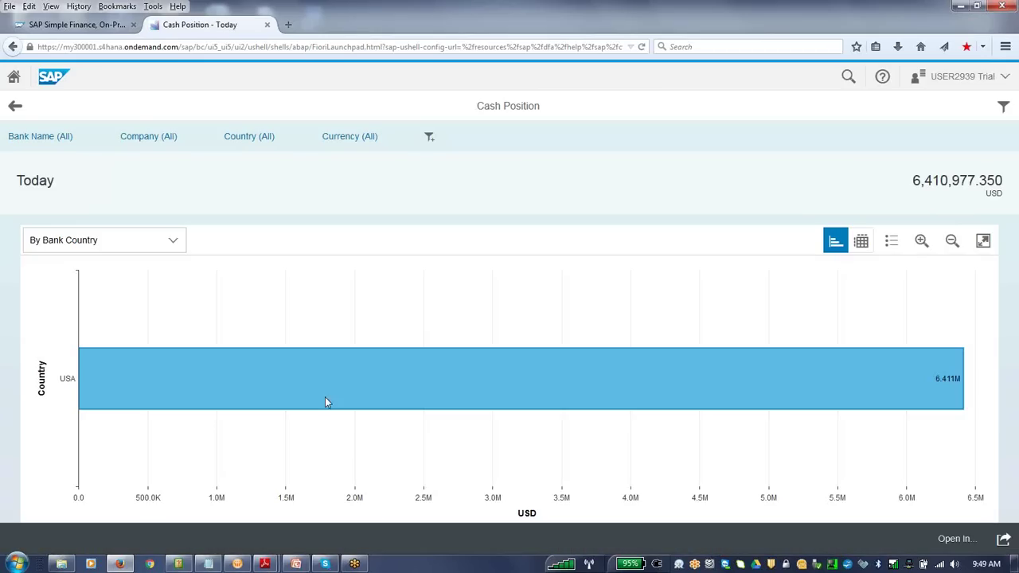
# - Filter the cash position to company Velotics Inc. and country USA
pyautogui.click(157, 151)
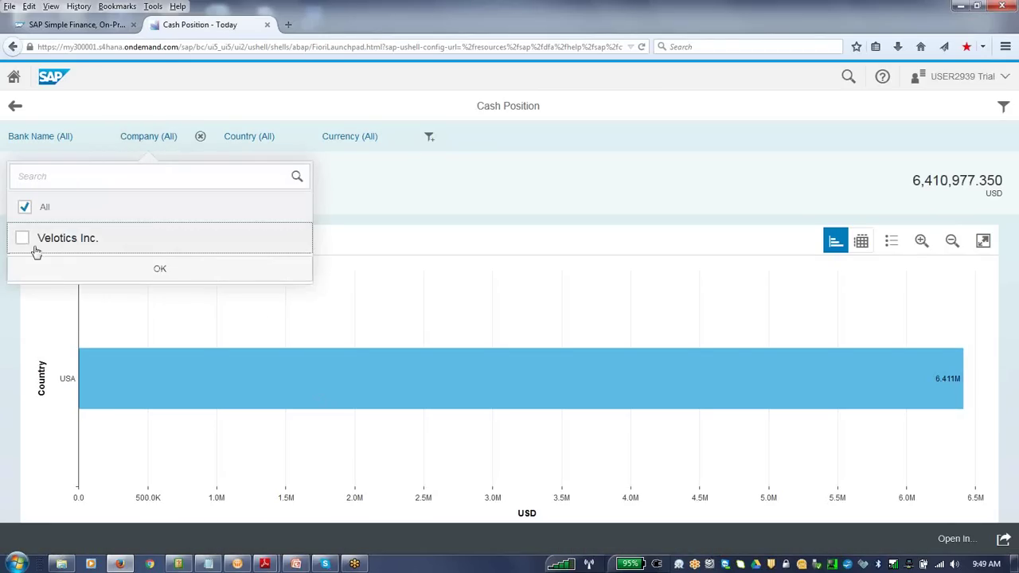
pyautogui.click(24, 241)
pyautogui.click(162, 271)
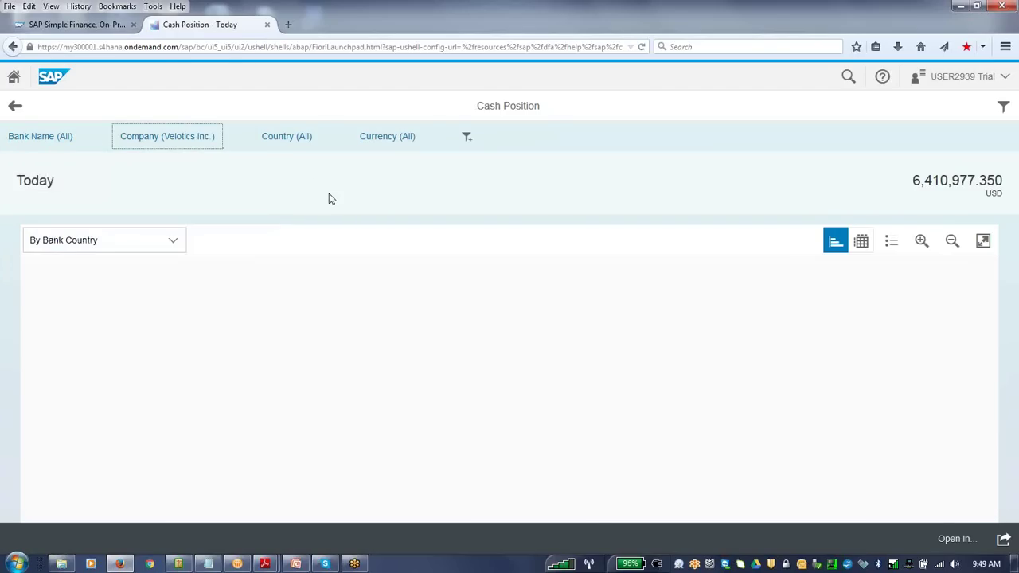
pyautogui.click(289, 137)
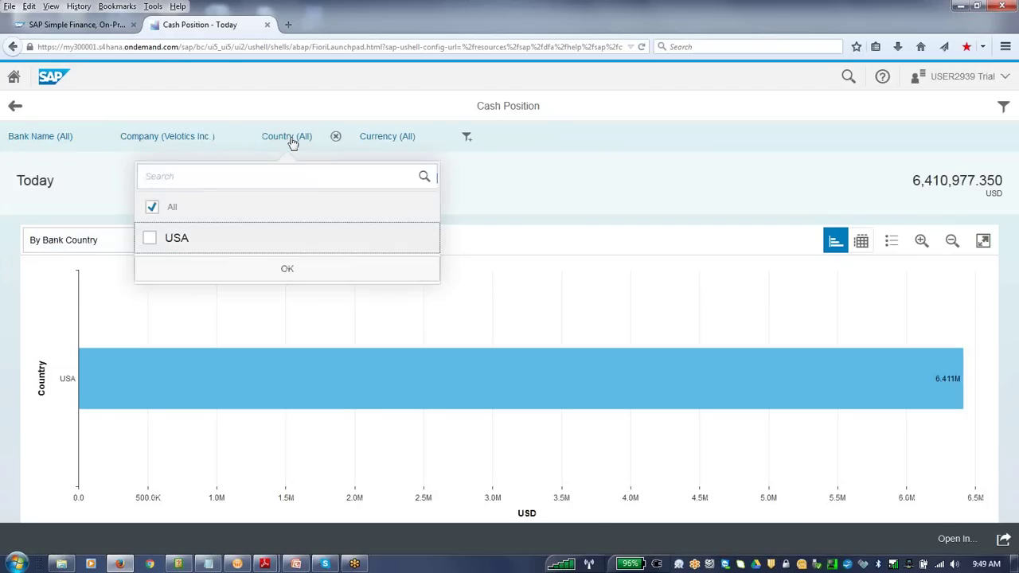
pyautogui.click(150, 238)
pyautogui.click(284, 268)
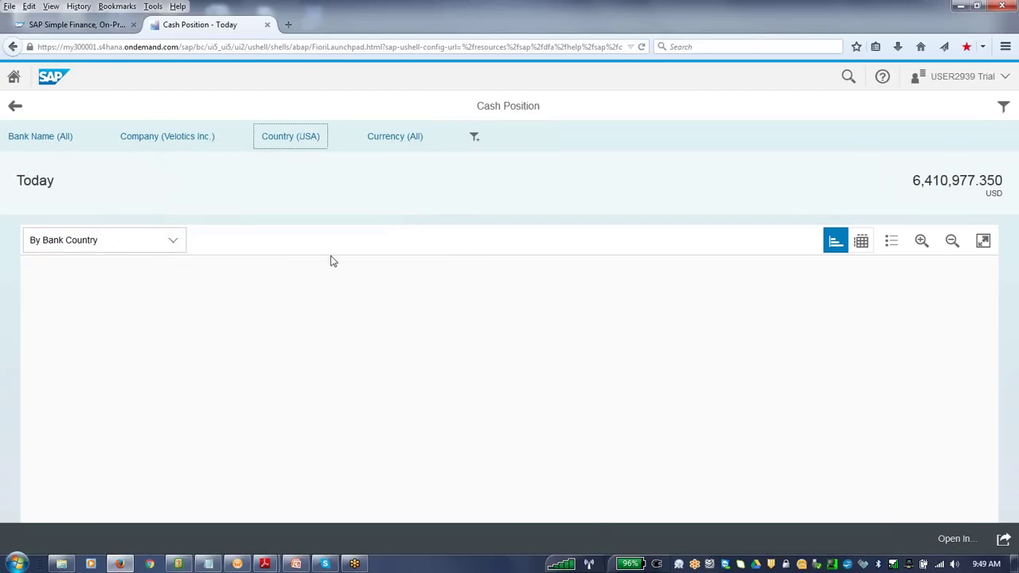
# - View the cash position by bank as a chart and as a table, and switch the grouping to By Company
pyautogui.click(171, 243)
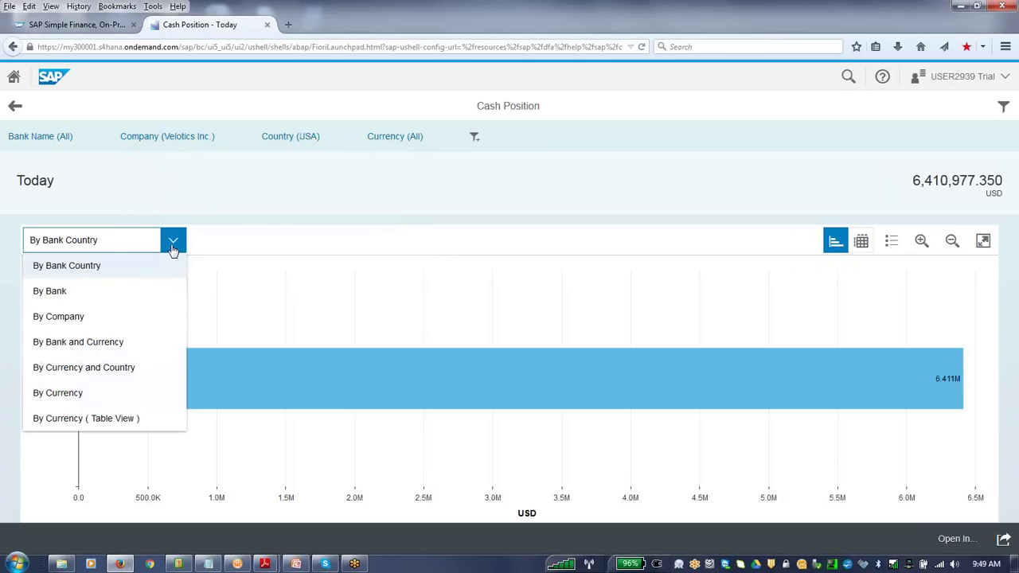
pyautogui.click(55, 294)
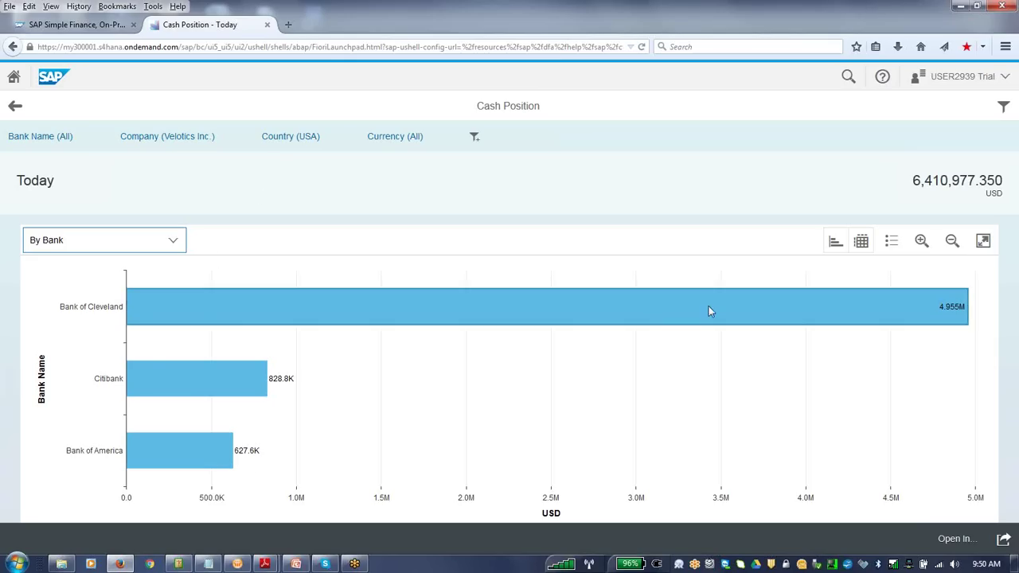
pyautogui.click(860, 241)
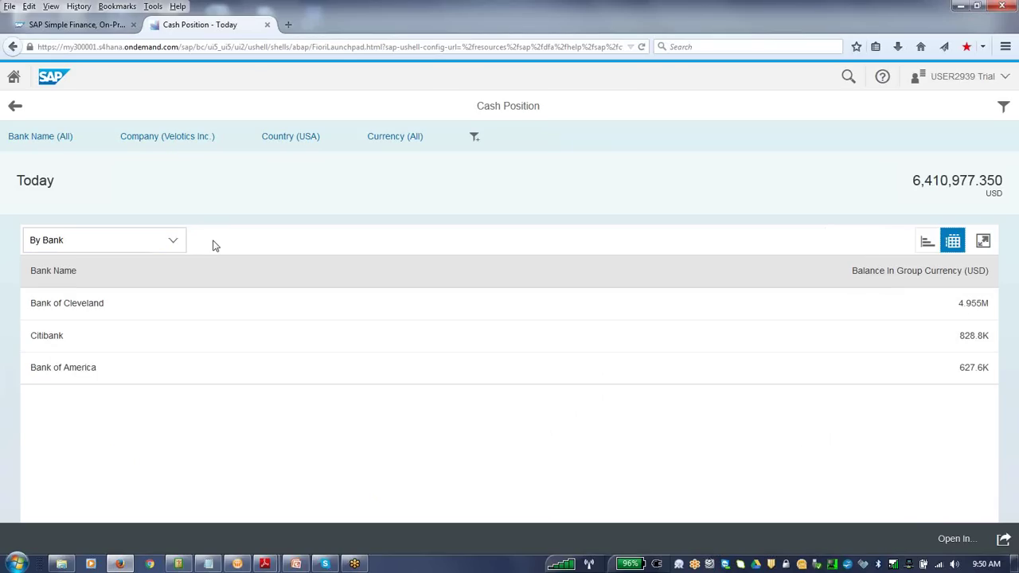
pyautogui.click(173, 241)
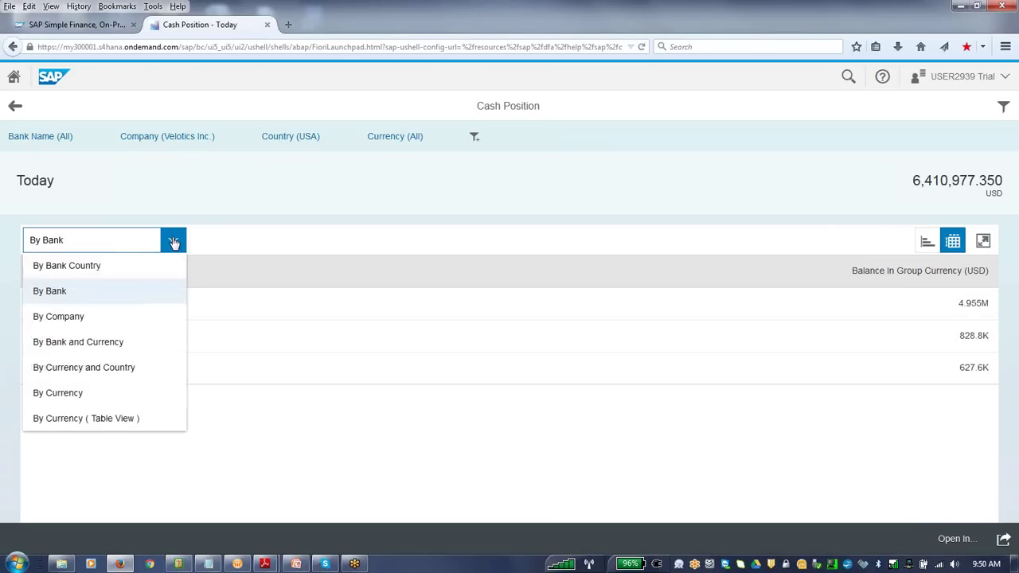
pyautogui.click(75, 316)
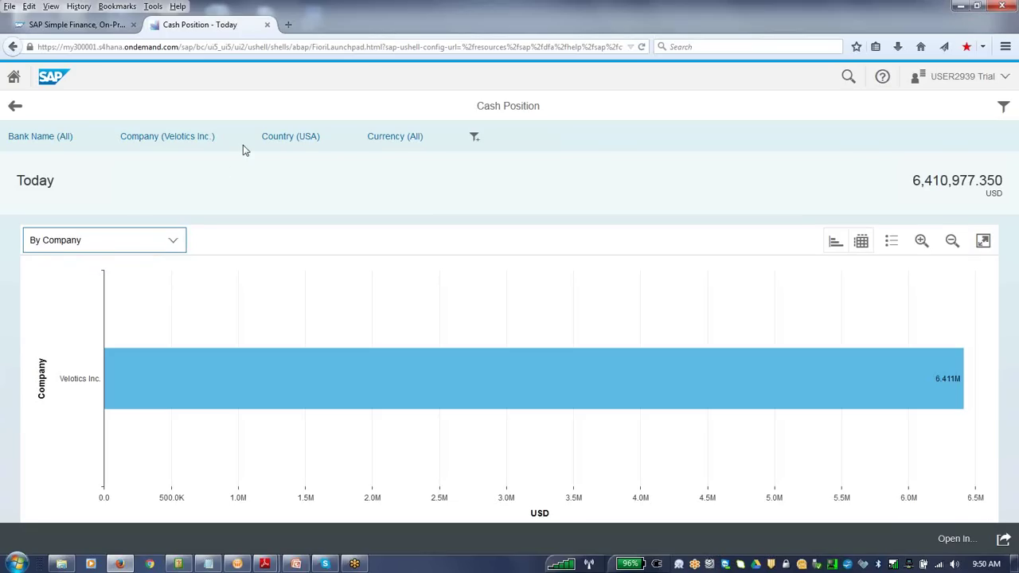
# - Reset the company filter to All and look through the available bank name filter options
pyautogui.click(189, 143)
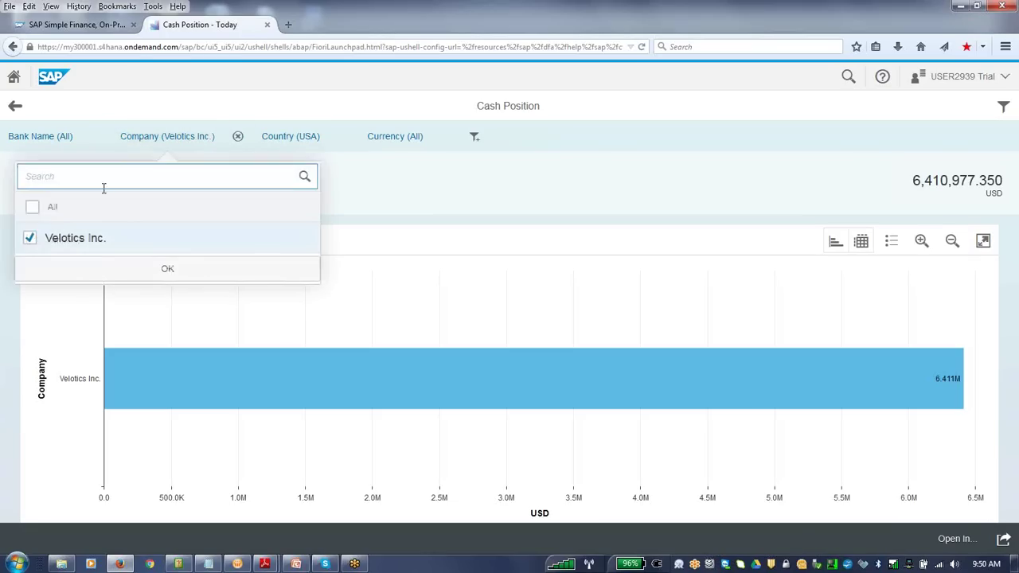
pyautogui.click(33, 209)
pyautogui.click(168, 269)
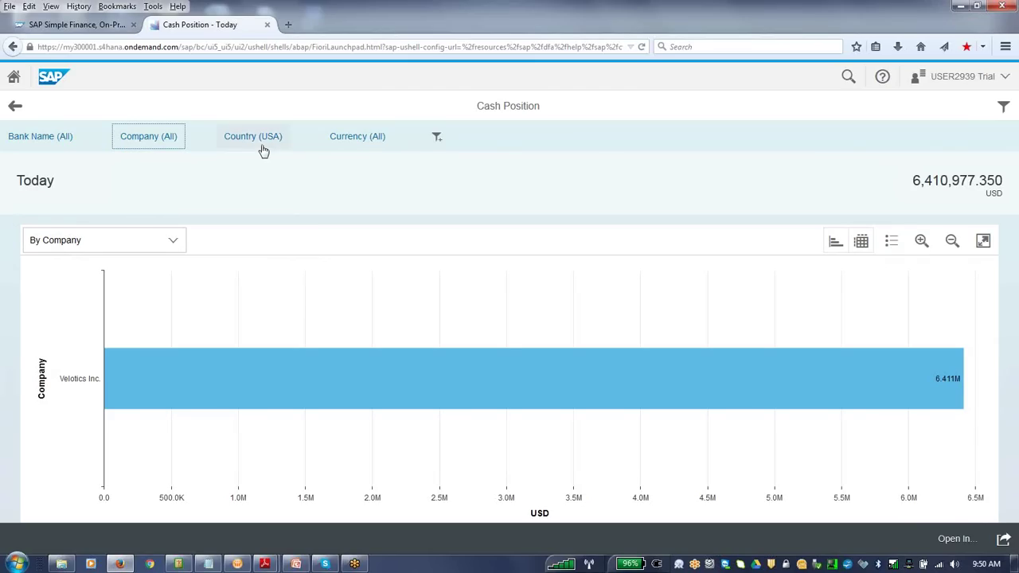
pyautogui.click(61, 144)
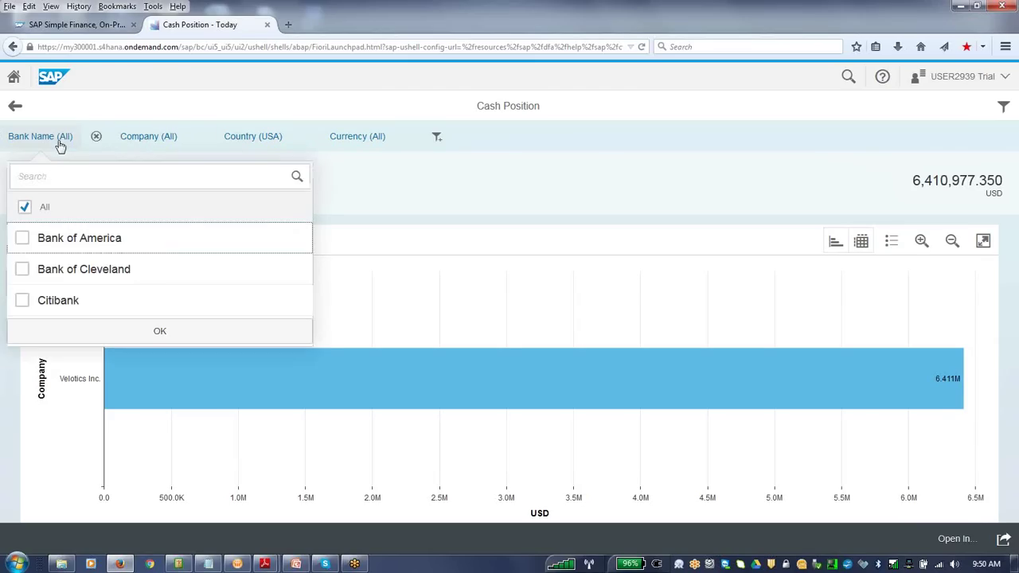
pyautogui.click(385, 194)
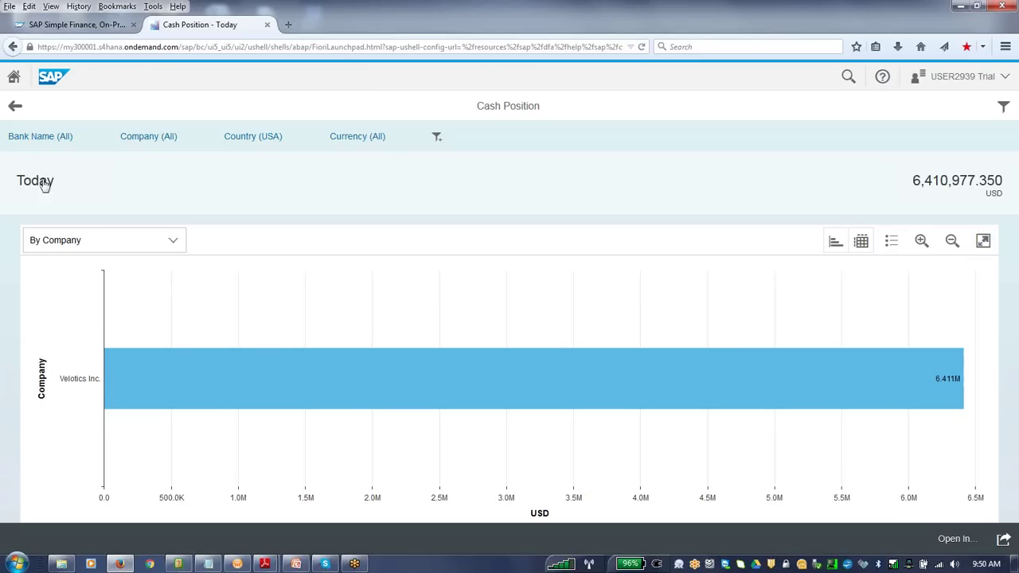
# - Leave Cash Position for the launchpad home, open Track Bank Transfers, and allow g2mvideoconference.exe to access the network
pyautogui.click(15, 105)
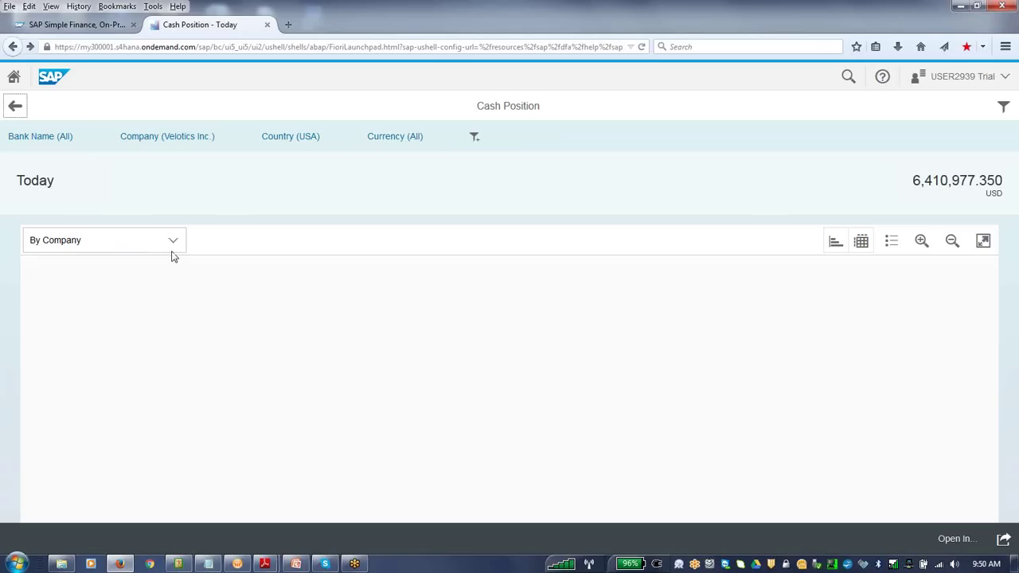
pyautogui.click(15, 106)
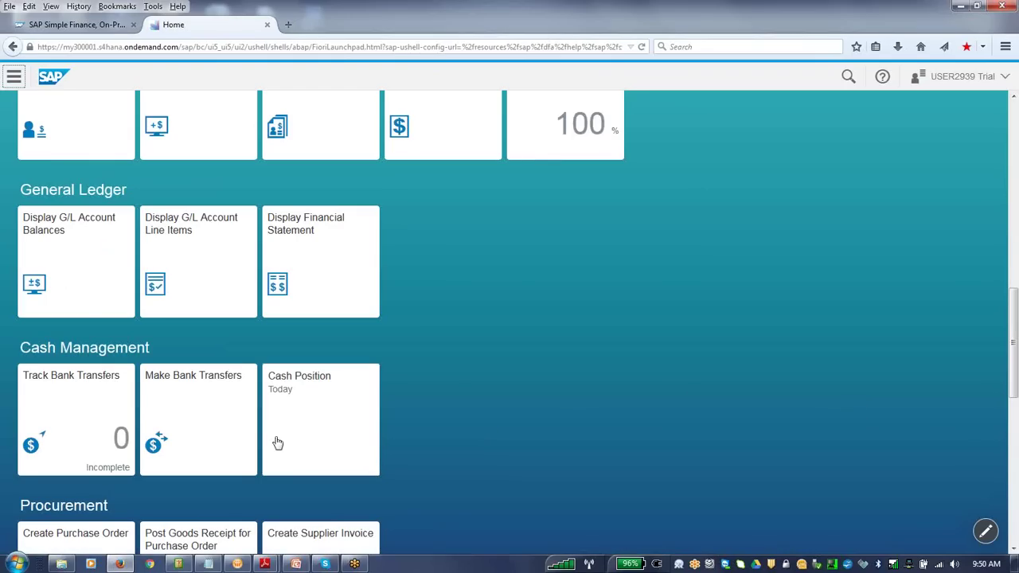
pyautogui.click(116, 400)
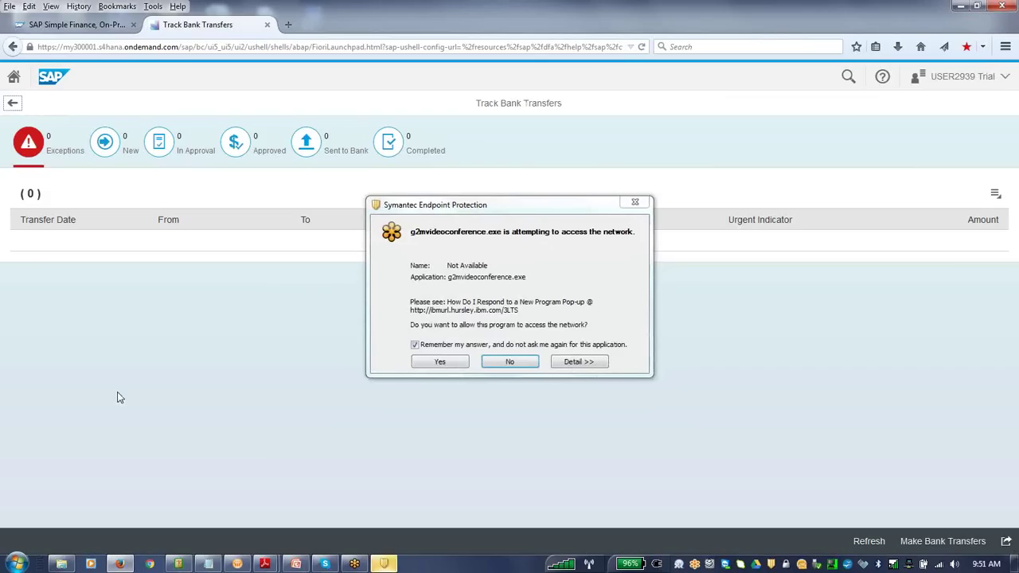
pyautogui.click(451, 364)
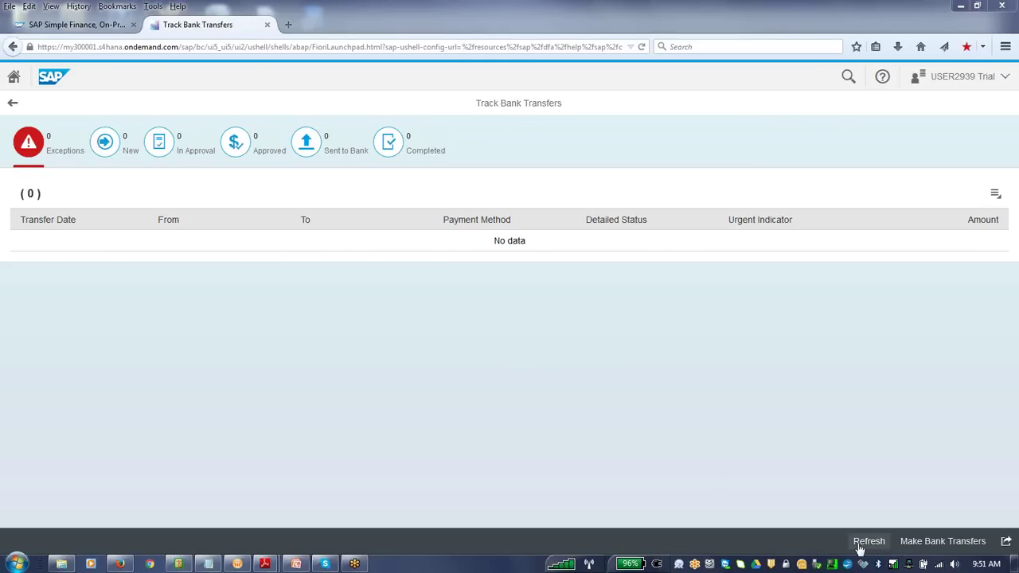
# - Go to Make Bank Transfers and set up a transfer of 1000 from the Bank of America account to the Citibank account
pyautogui.click(921, 542)
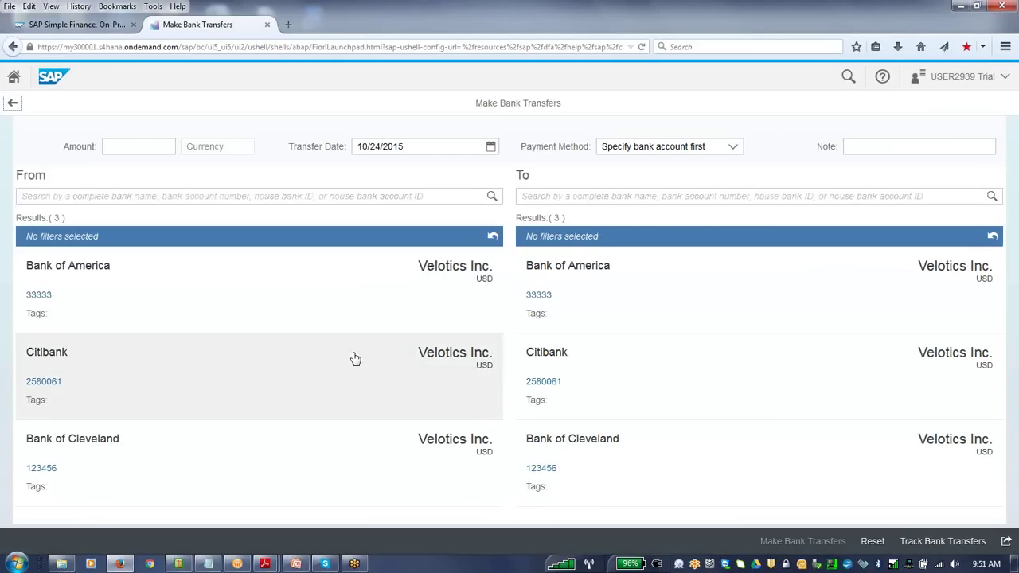
pyautogui.click(140, 148)
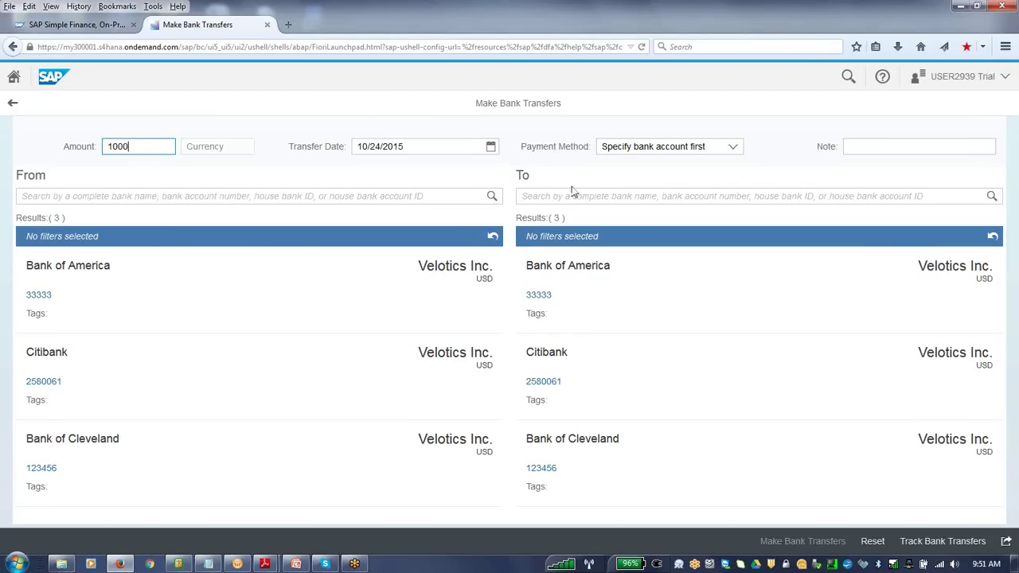
pyautogui.click(672, 154)
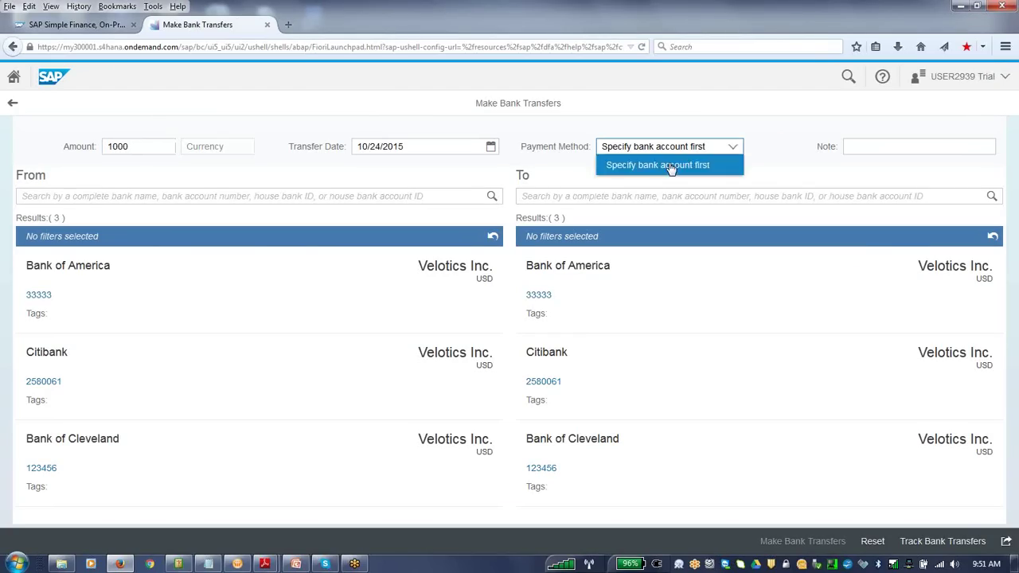
pyautogui.click(669, 165)
pyautogui.click(49, 273)
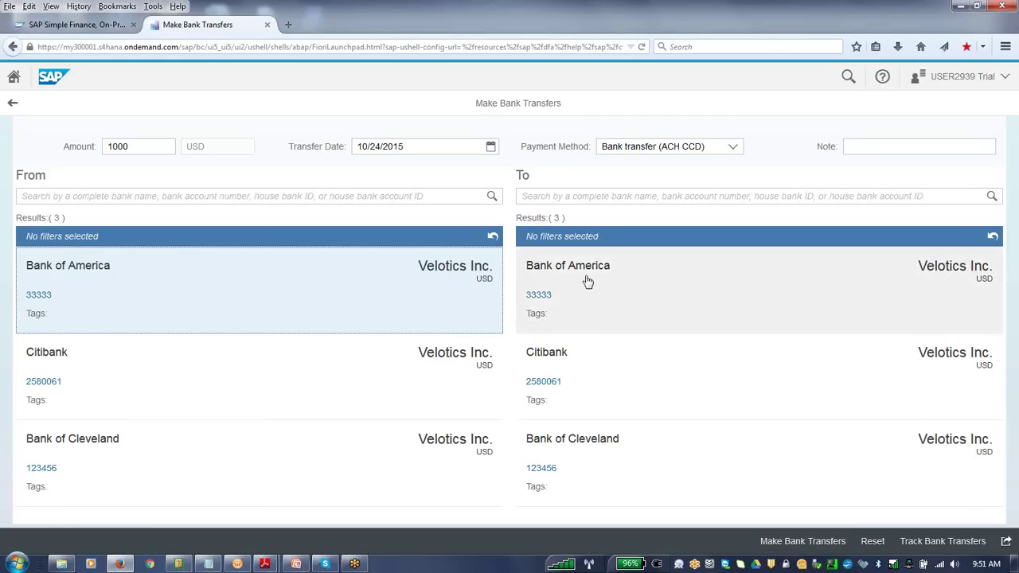
pyautogui.doubleClick(572, 381)
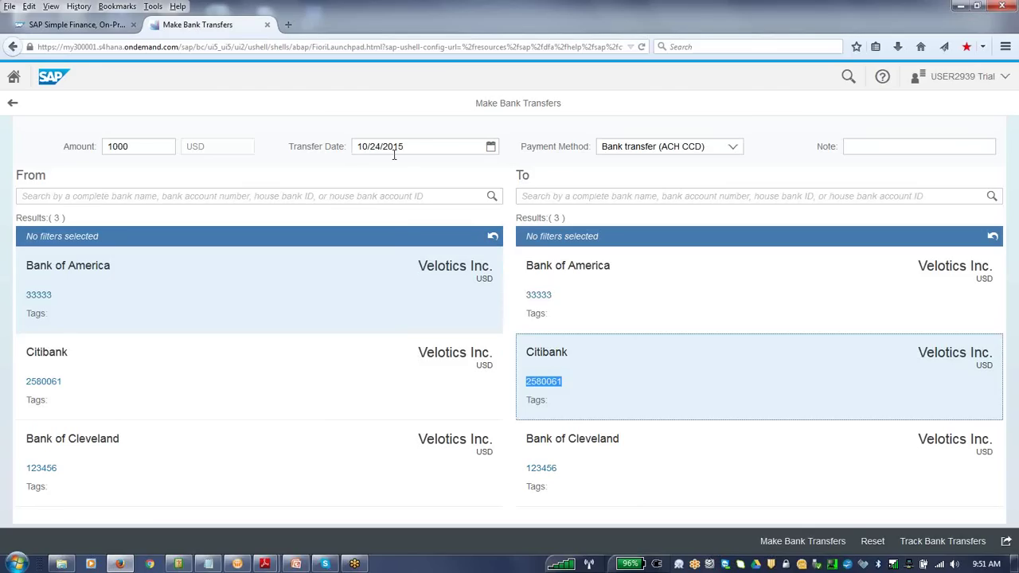
pyautogui.click(326, 201)
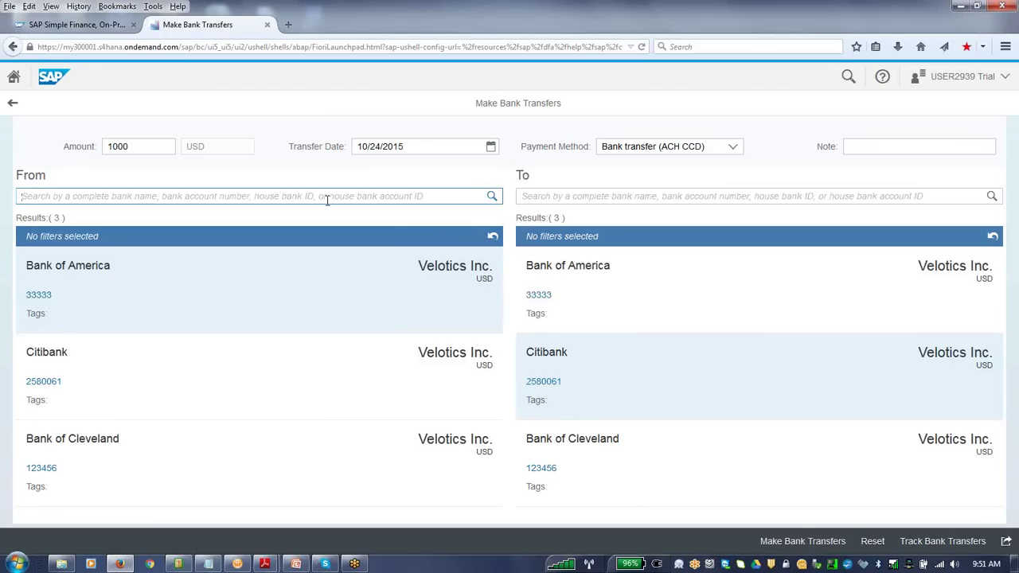
pyautogui.click(615, 377)
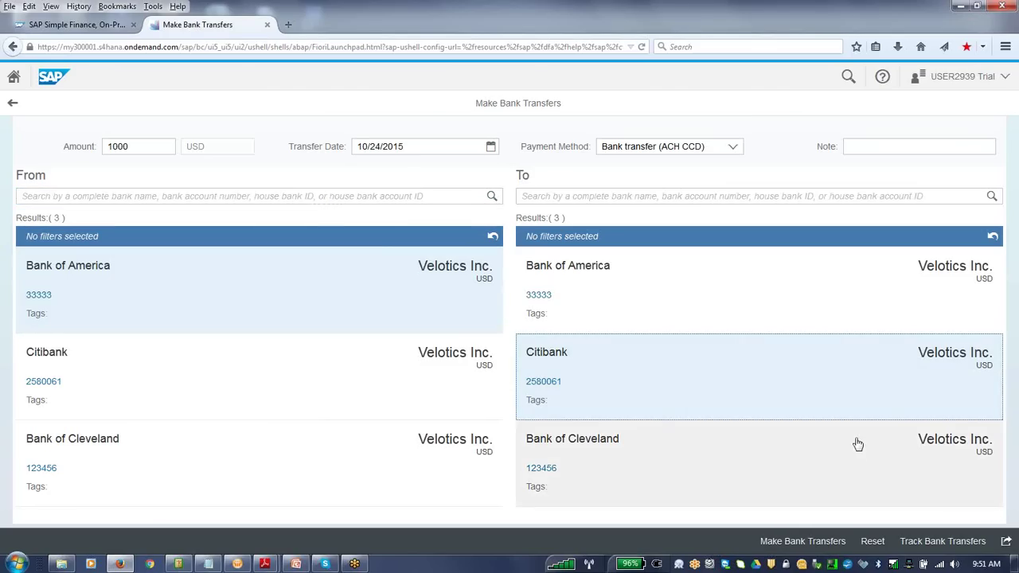
# - Initiate the bank transfer, add the note "intra bank transfer", and submit it
pyautogui.click(813, 544)
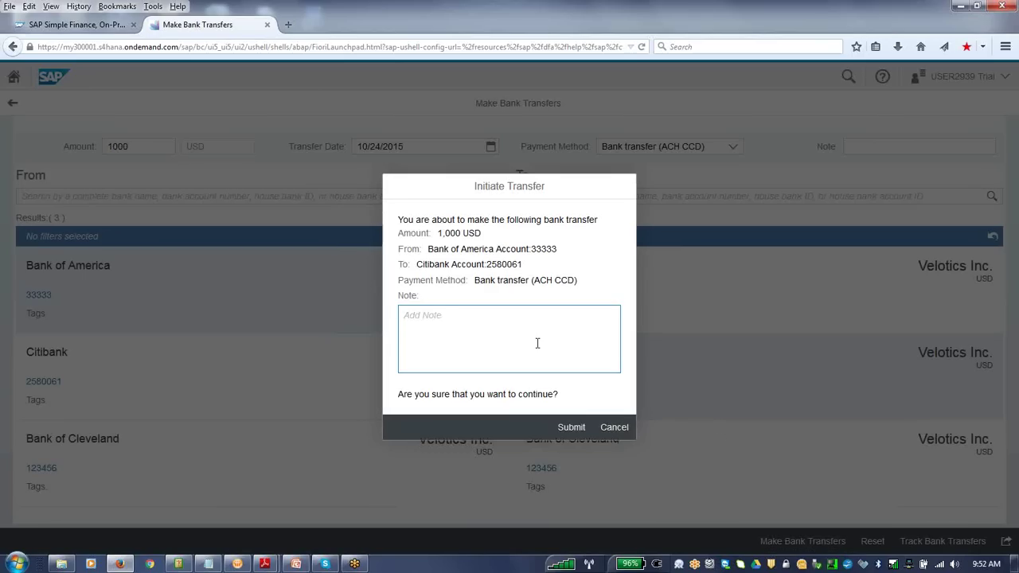
pyautogui.write('inter')
pyautogui.write('bank transfer')
pyautogui.click(423, 316)
pyautogui.click(570, 433)
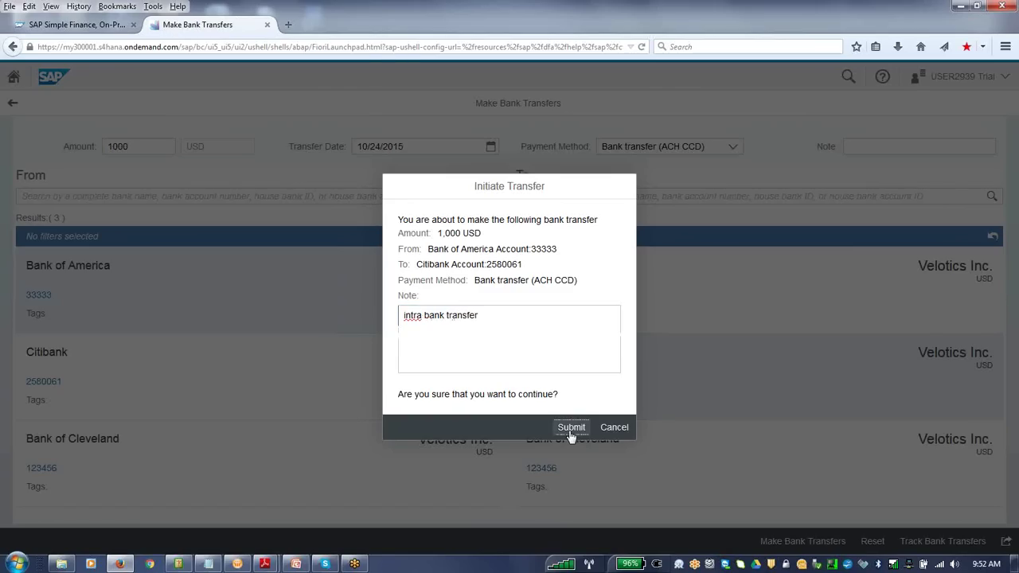
pyautogui.click(640, 360)
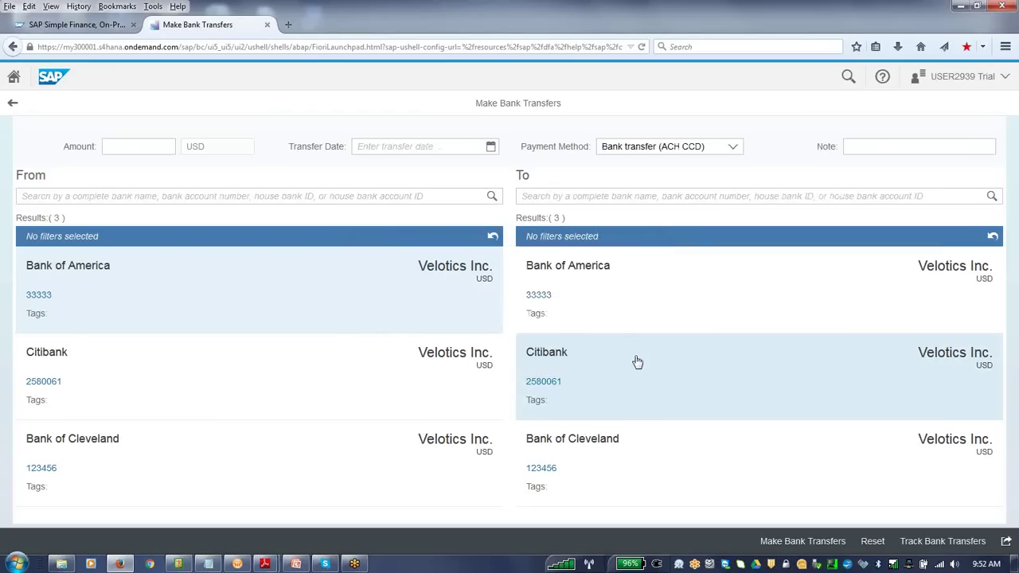
# - Return to the launchpad home and open the Display Financial Statement app from the General Ledger group
pyautogui.click(14, 106)
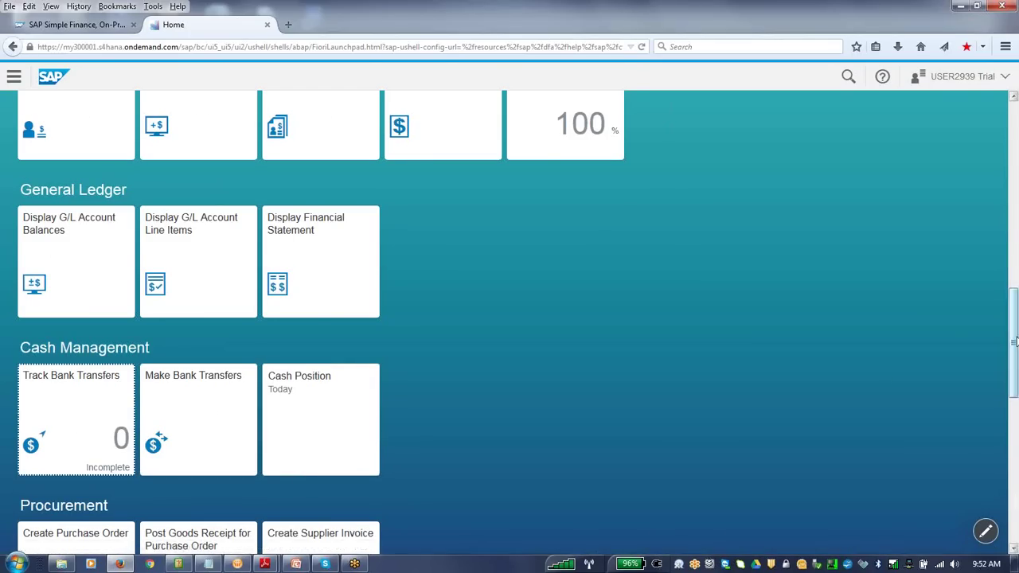
pyautogui.moveTo(1013, 342); pyautogui.dragTo(1013, 430)
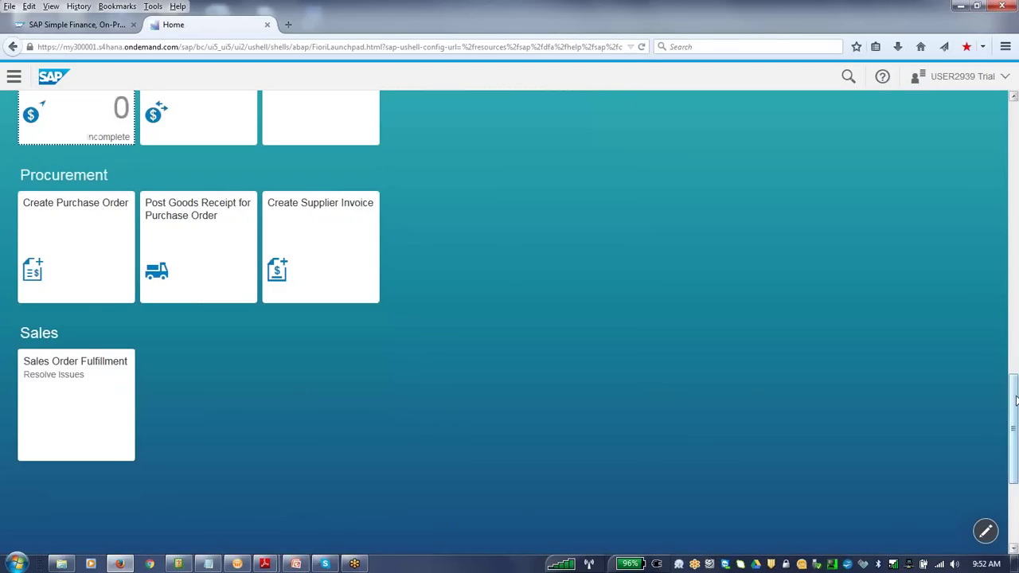
pyautogui.moveTo(1016, 401); pyautogui.dragTo(1016, 242)
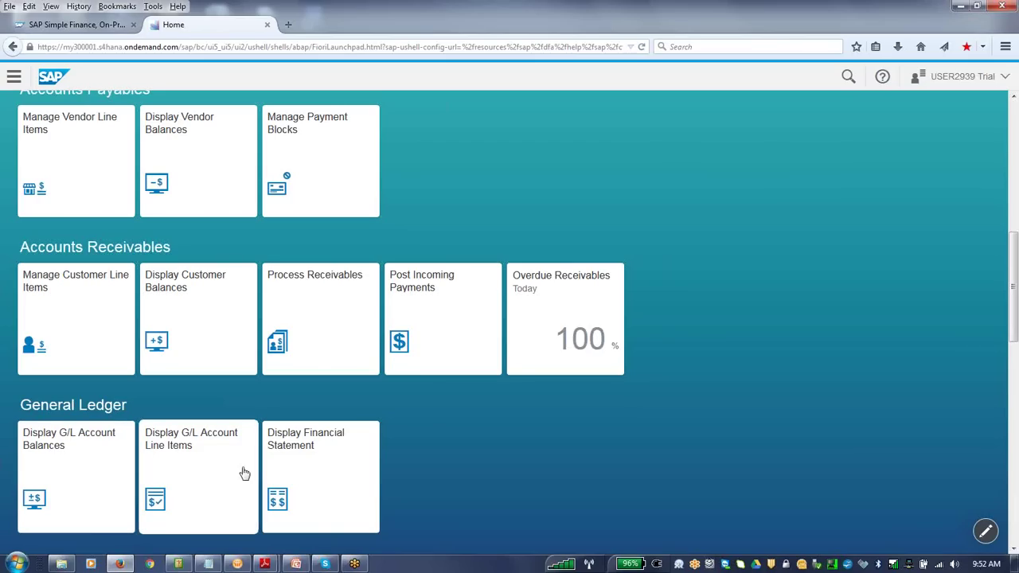
pyautogui.moveTo(1016, 299); pyautogui.dragTo(1016, 326)
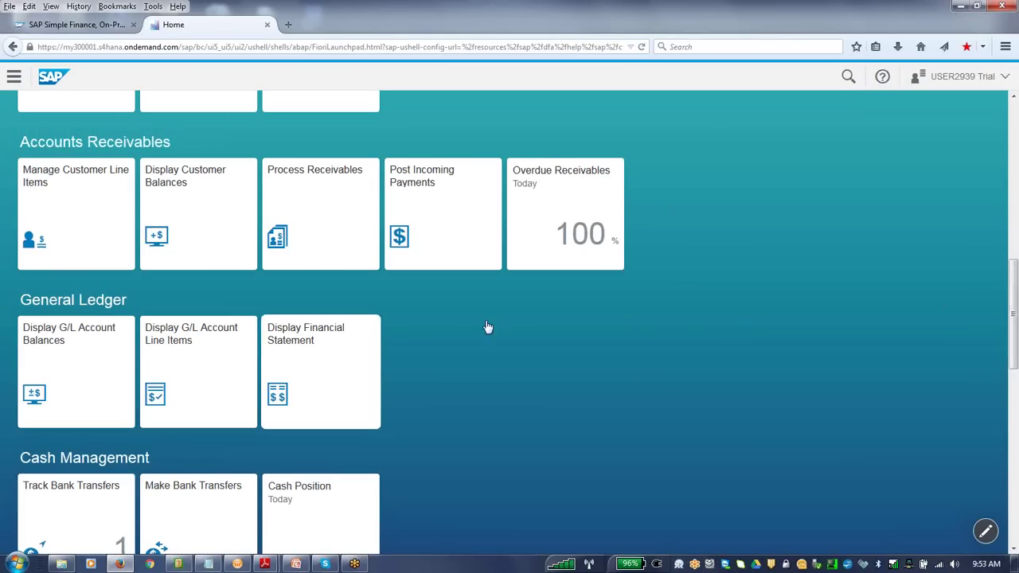
pyautogui.click(285, 355)
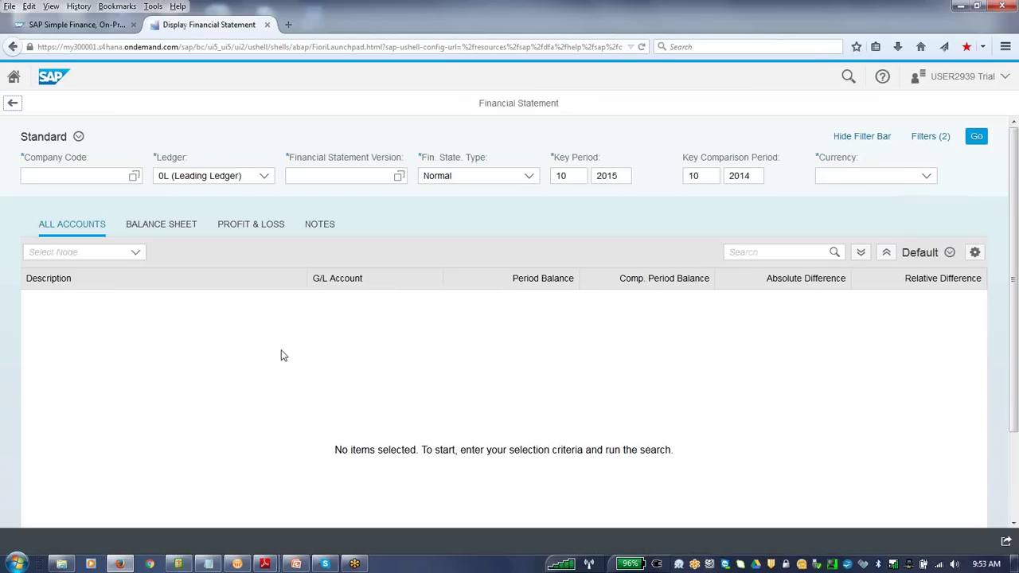
# - Run the financial statement for company code 1710 with financial statement version 1720
pyautogui.click(133, 177)
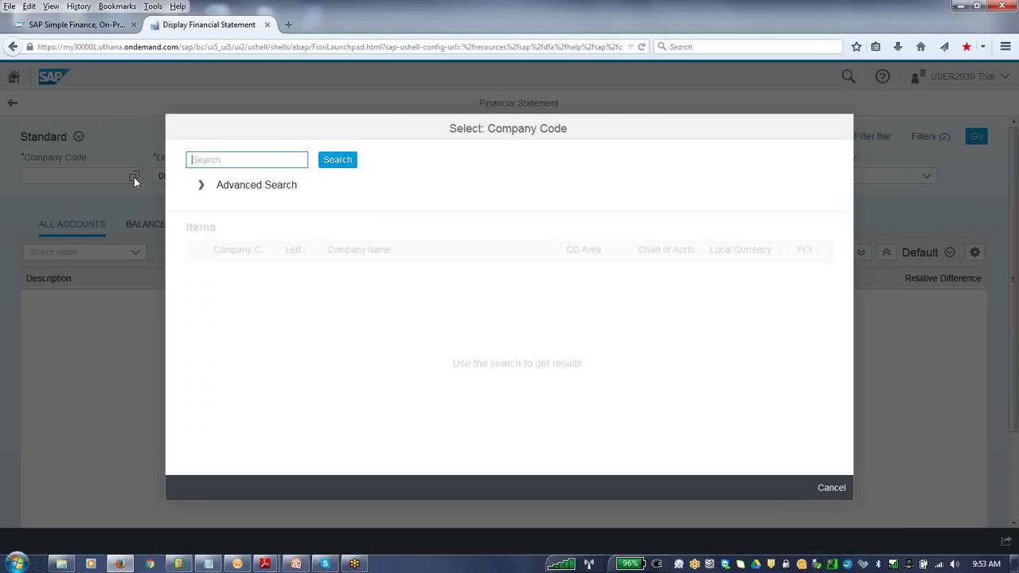
pyautogui.click(331, 162)
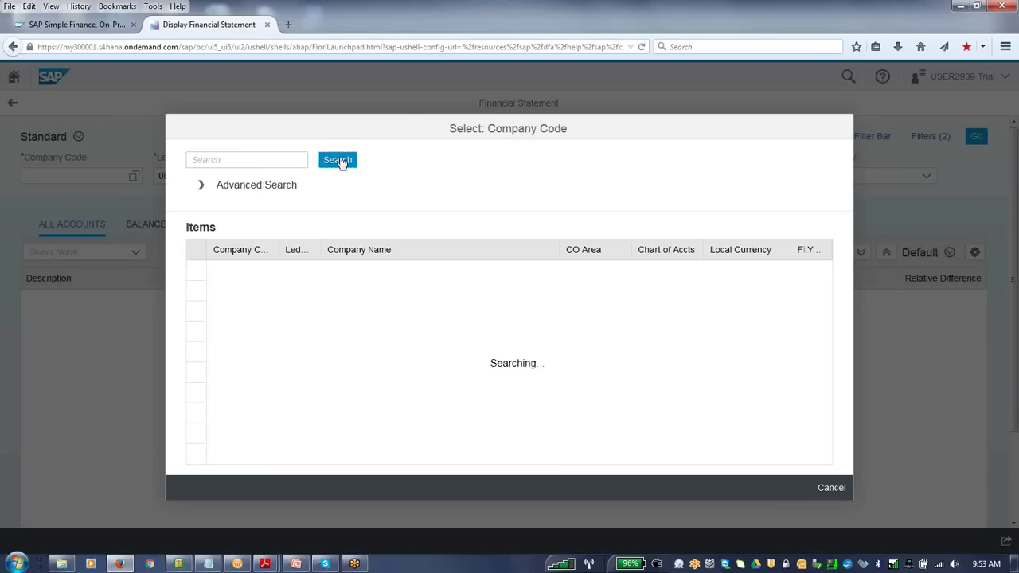
pyautogui.click(200, 276)
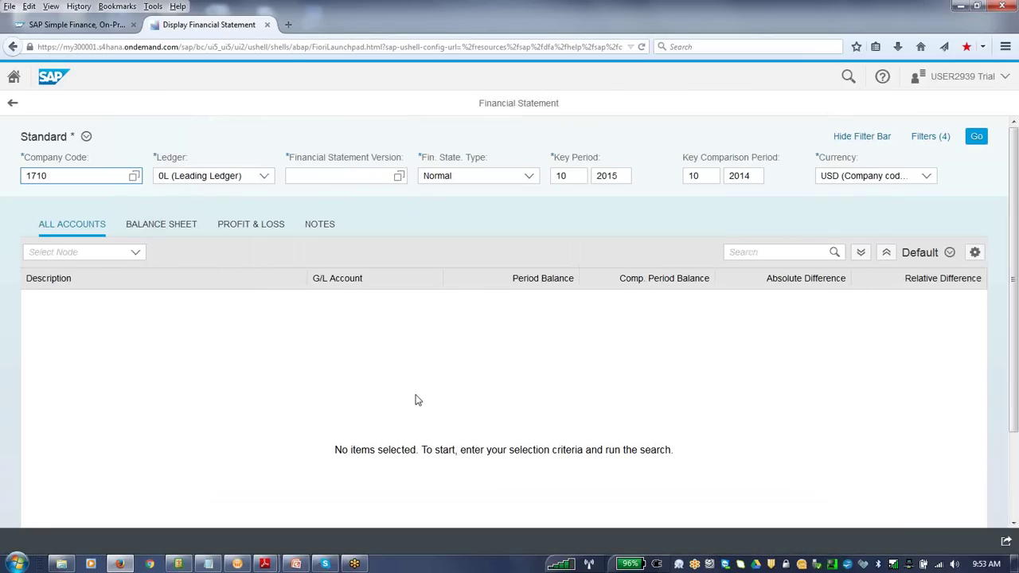
pyautogui.click(399, 176)
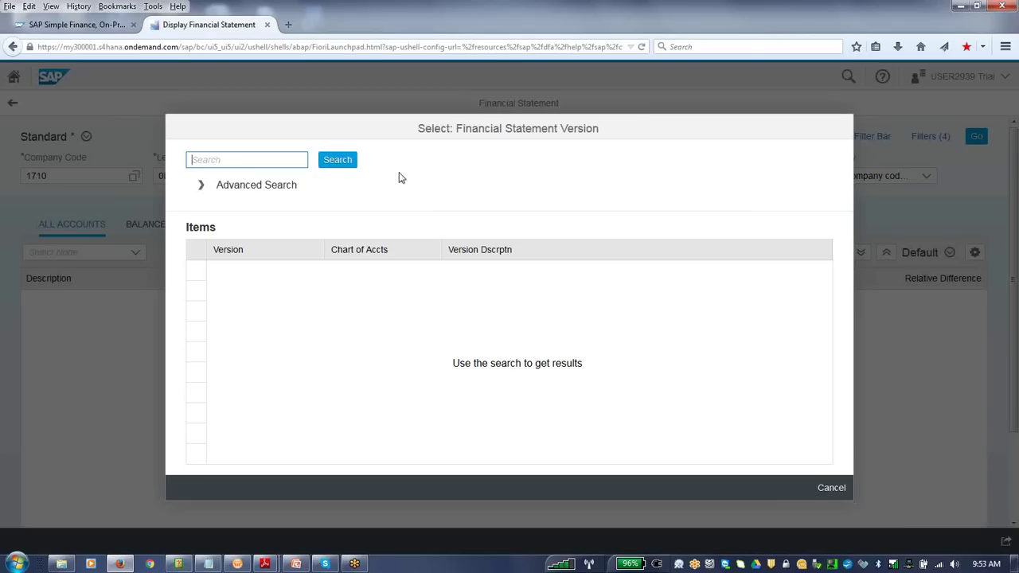
pyautogui.click(337, 160)
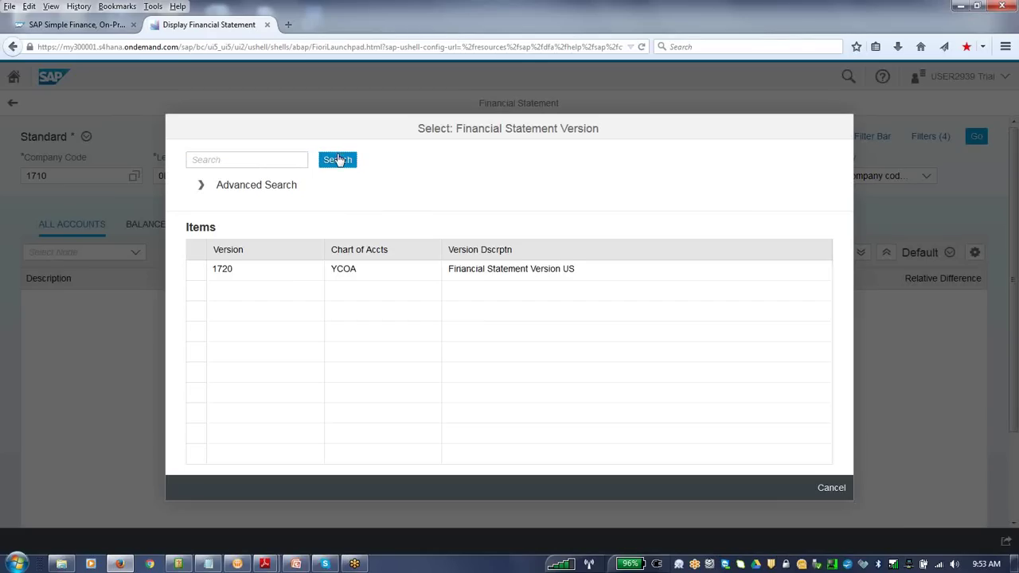
pyautogui.click(290, 270)
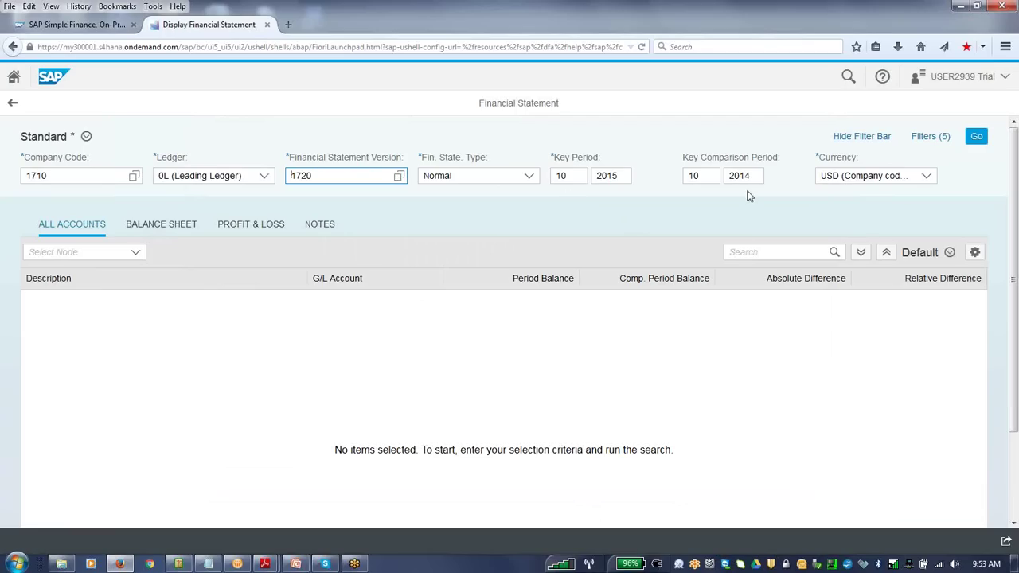
pyautogui.click(977, 137)
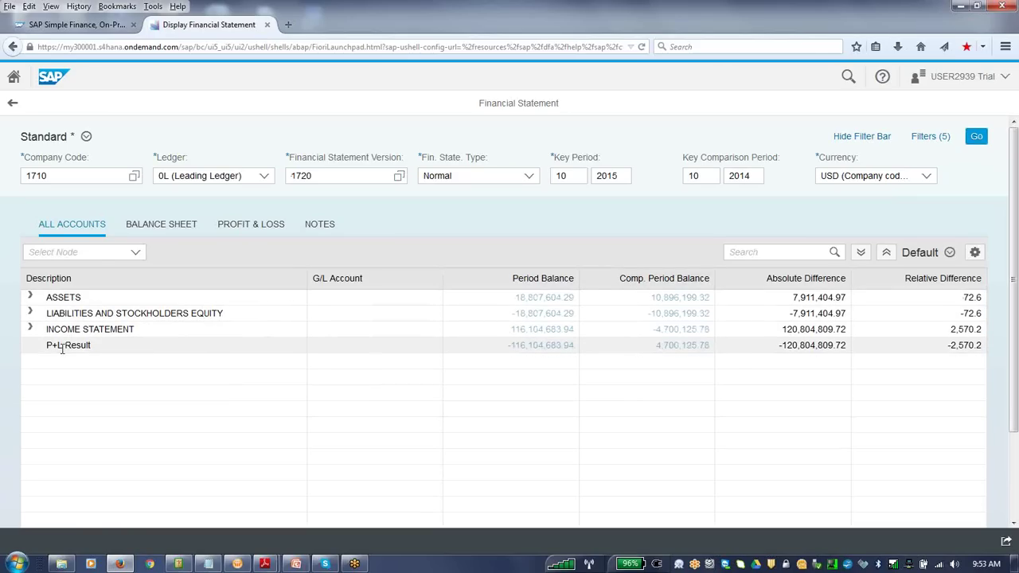
# - Expand Assets down to the Petty Cash account, then Liabilities and Stockholders Equity and Income Statement, to examine their balances
pyautogui.click(30, 297)
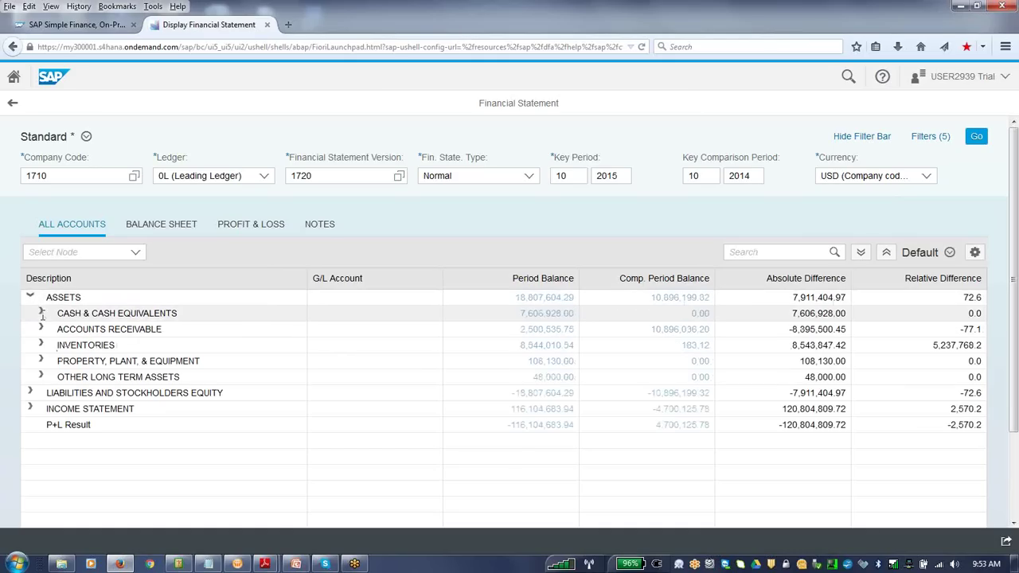
pyautogui.click(42, 315)
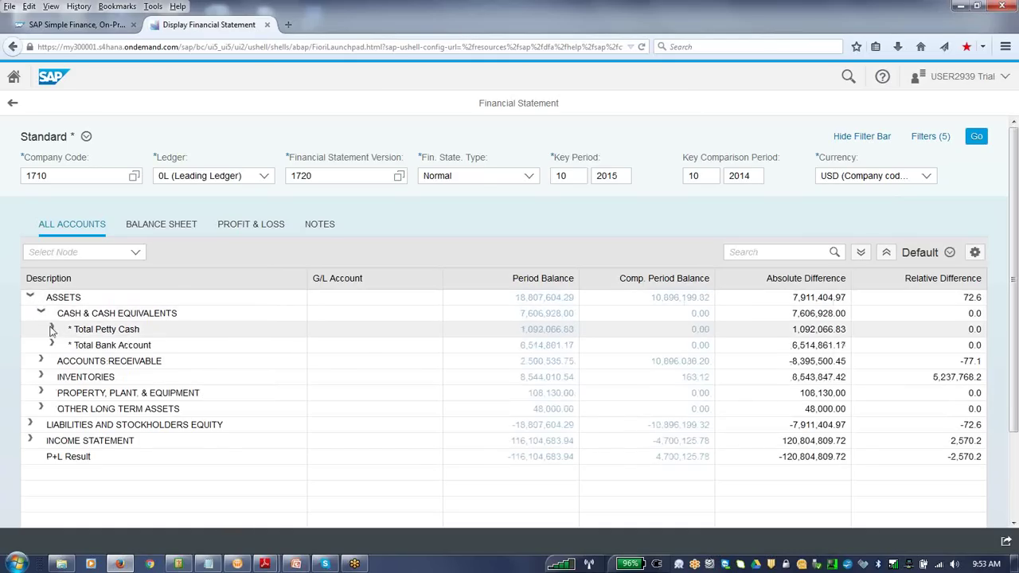
pyautogui.click(52, 329)
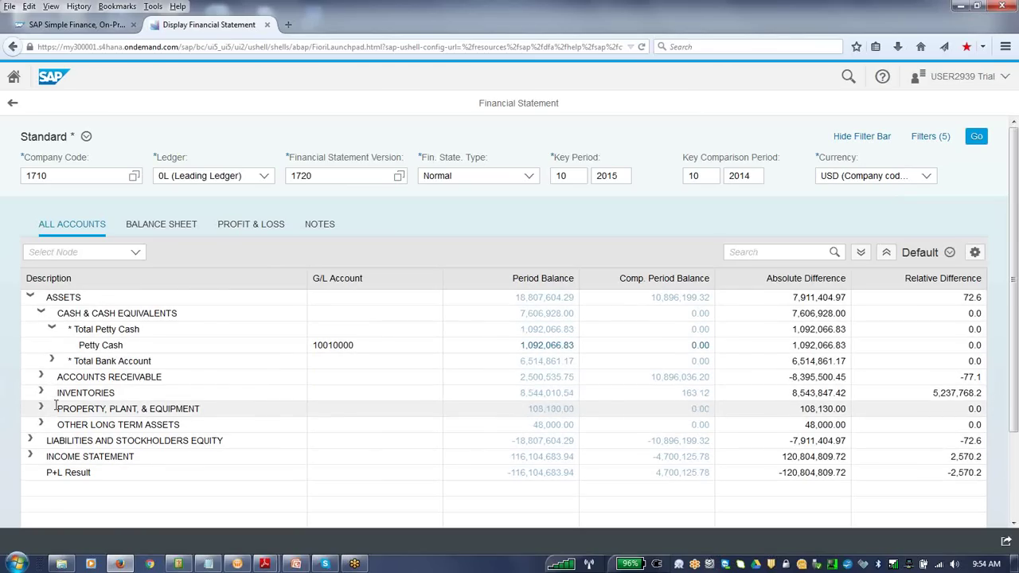
pyautogui.click(29, 440)
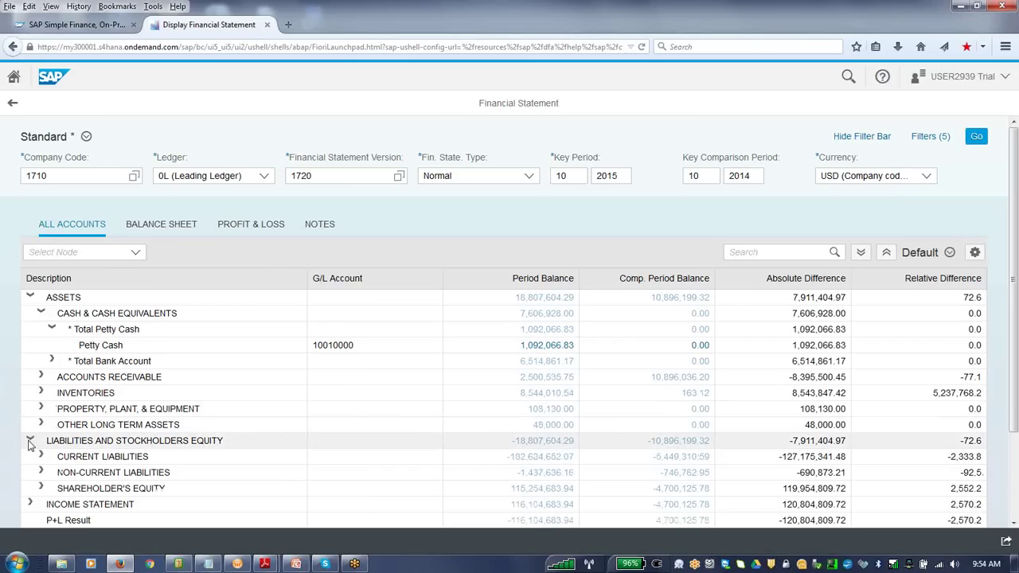
pyautogui.click(30, 503)
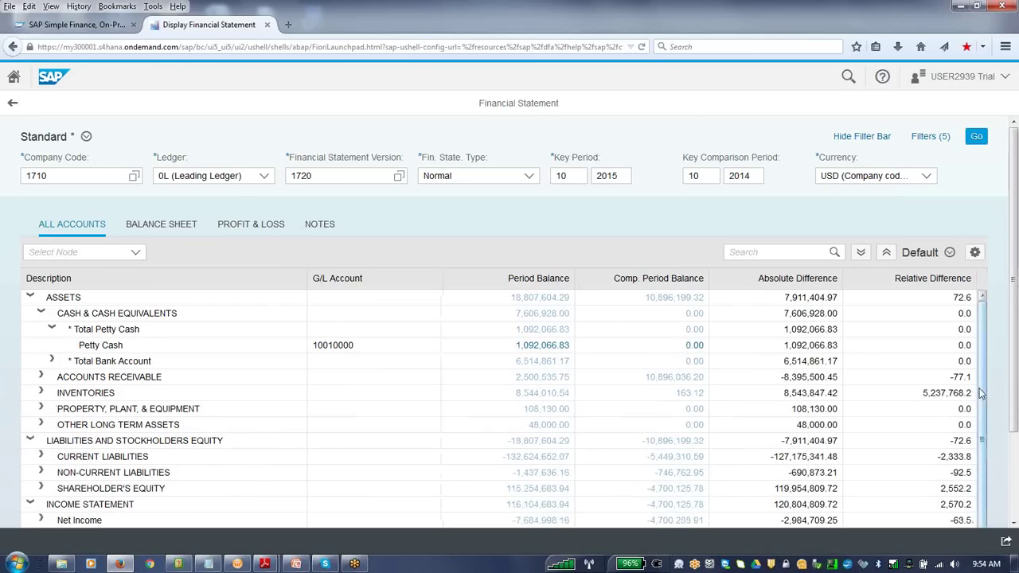
# - View the balance sheet with its Assets and Liabilities and Stockholders Equity nodes expanded, and switch to the Profit & Loss view
pyautogui.click(169, 227)
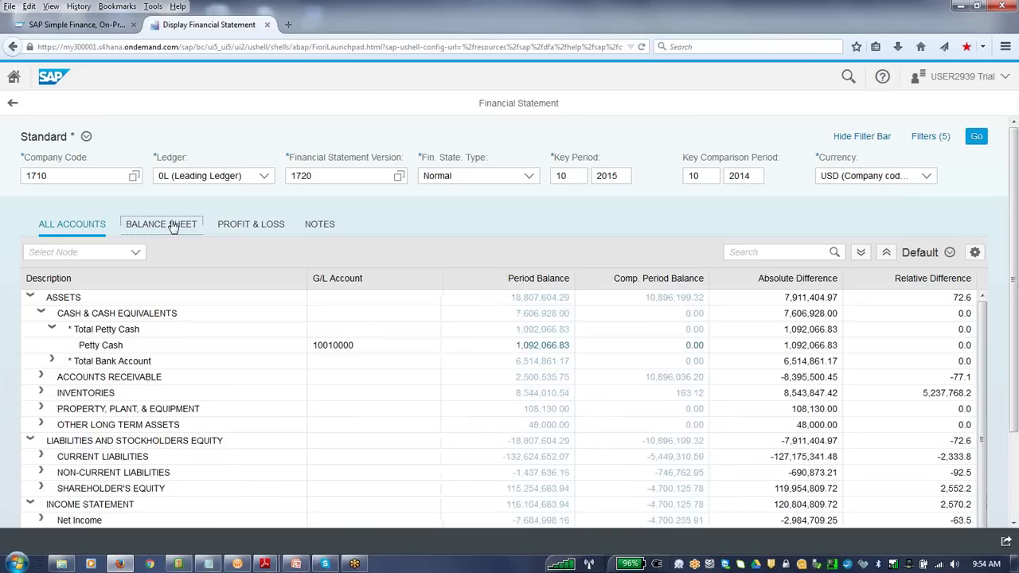
pyautogui.click(29, 296)
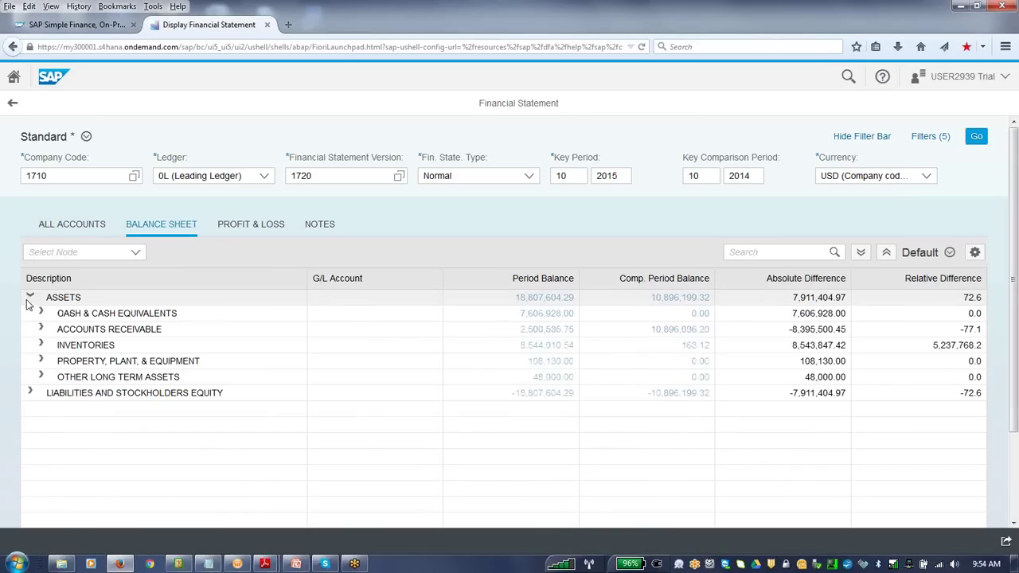
pyautogui.click(30, 392)
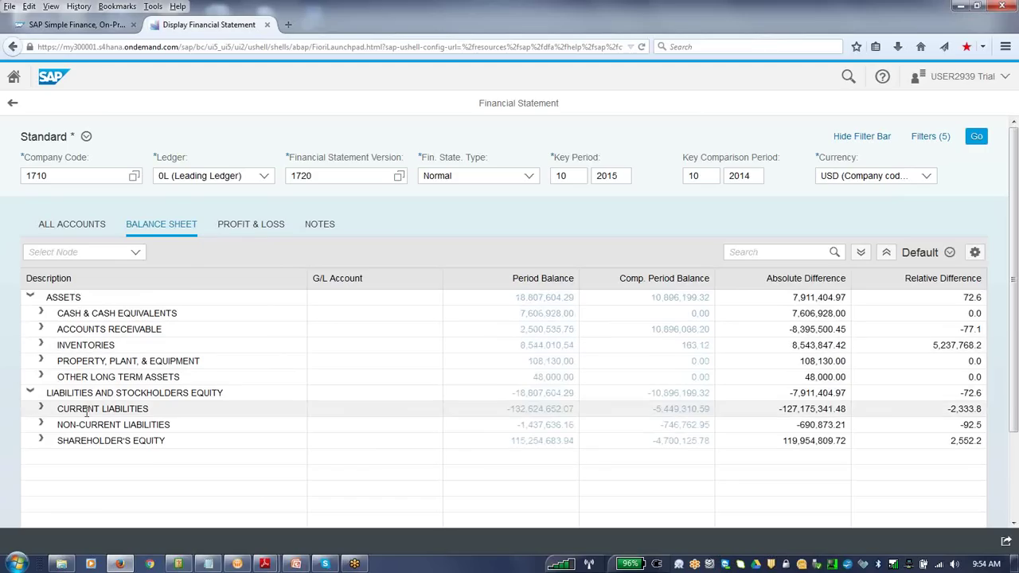
pyautogui.click(246, 228)
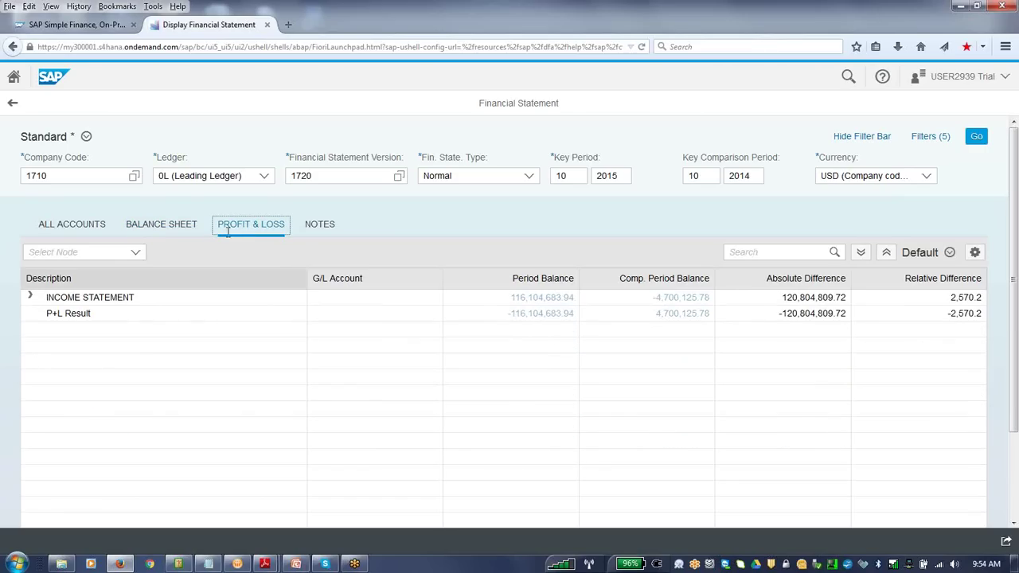
# - Expand the Income Statement node in the Profit & Loss view, and review the Balance Sheet and All Accounts views
pyautogui.click(30, 297)
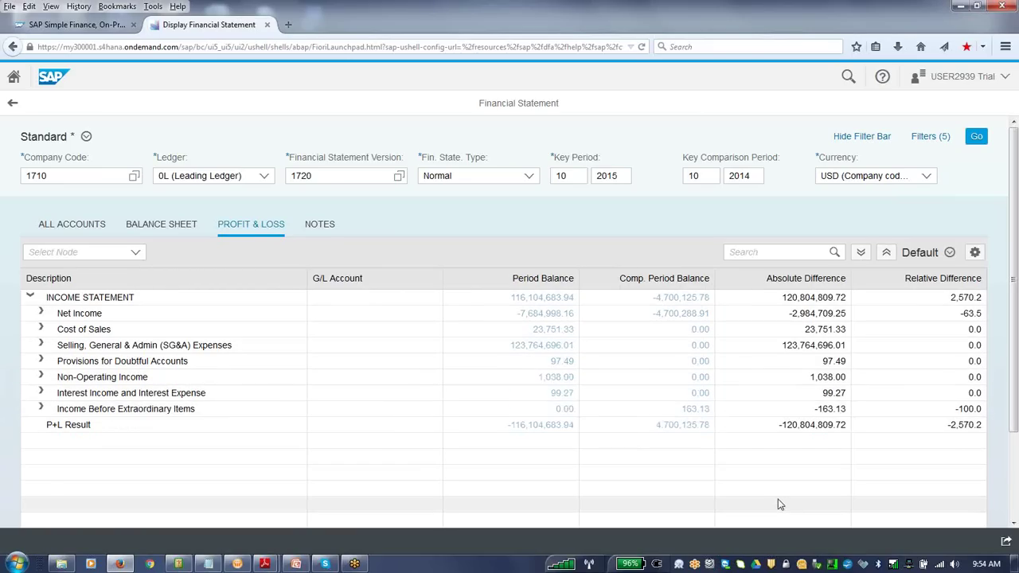
pyautogui.click(185, 229)
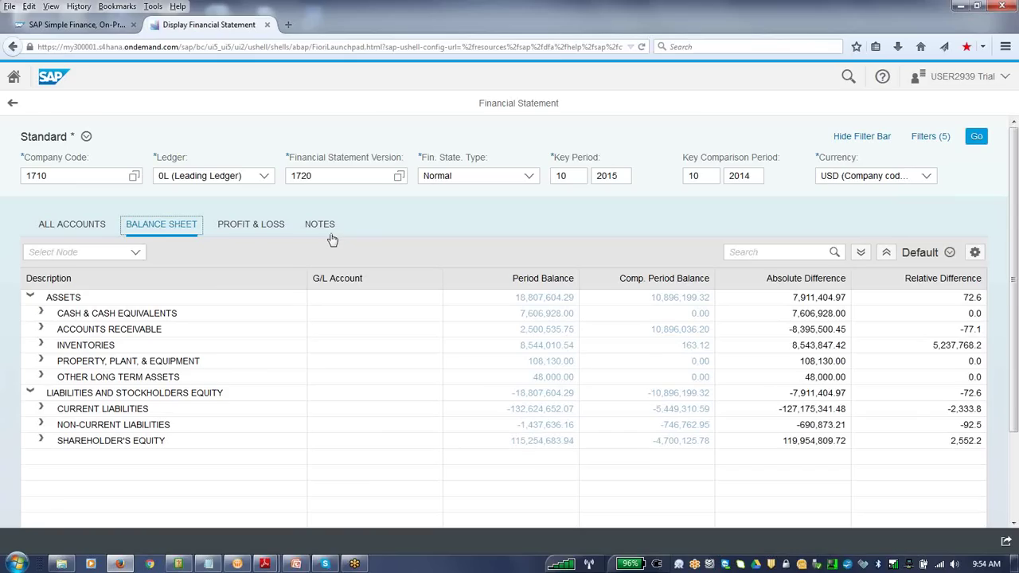
pyautogui.click(86, 229)
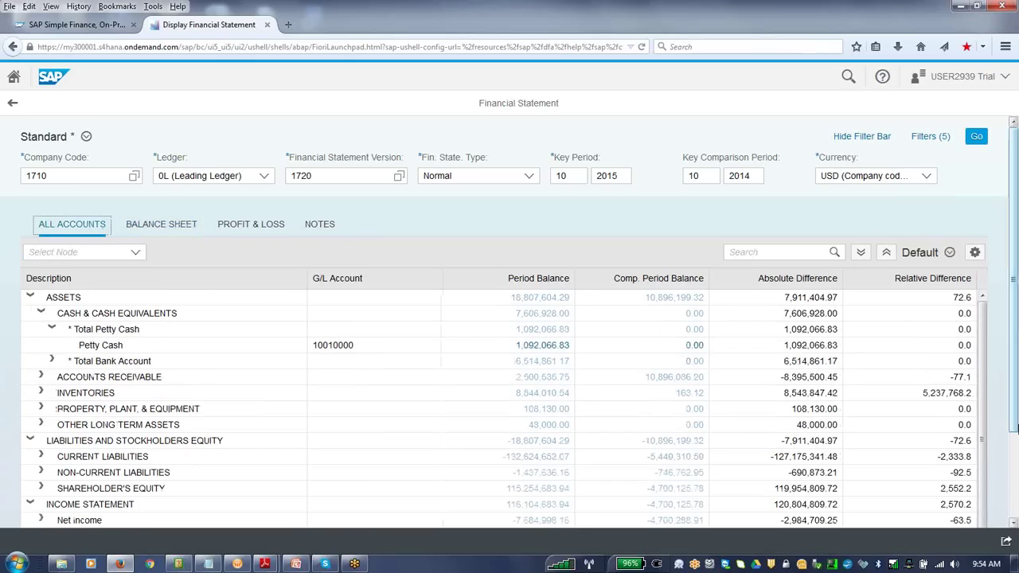
pyautogui.scroll(-1, 1016, 436)
pyautogui.moveTo(1018, 438); pyautogui.dragTo(1013, 355)
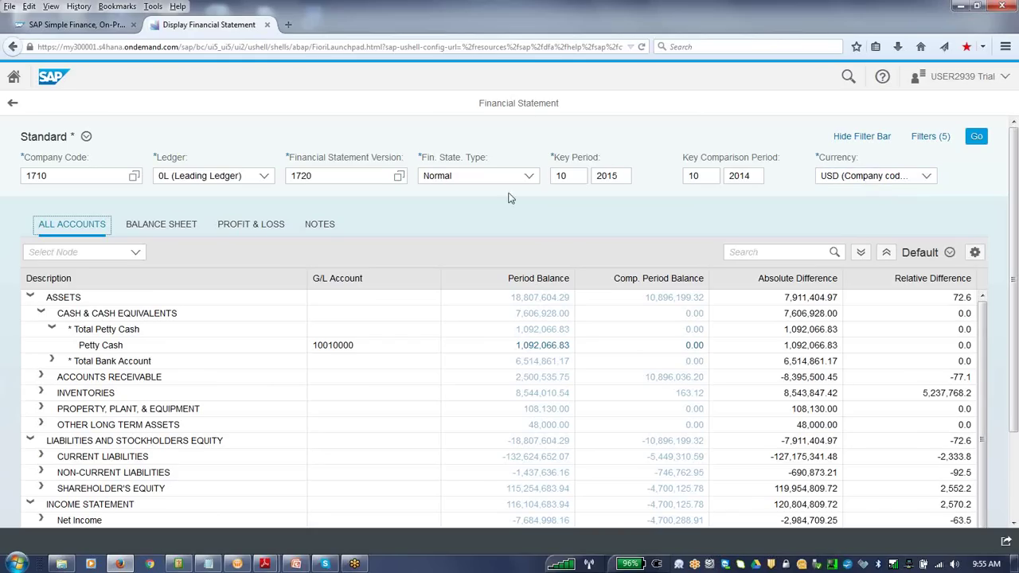
# - Return to the launchpad home and look over the Accounts Payables, Accounts Receivables and General Ledger app groups
pyautogui.click(11, 104)
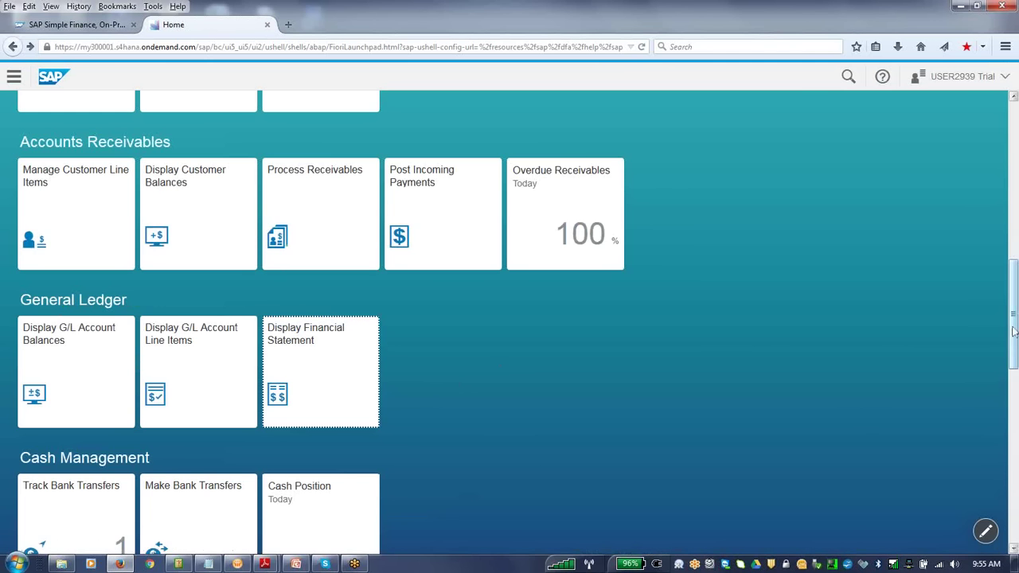
pyautogui.moveTo(1013, 331); pyautogui.dragTo(1014, 277)
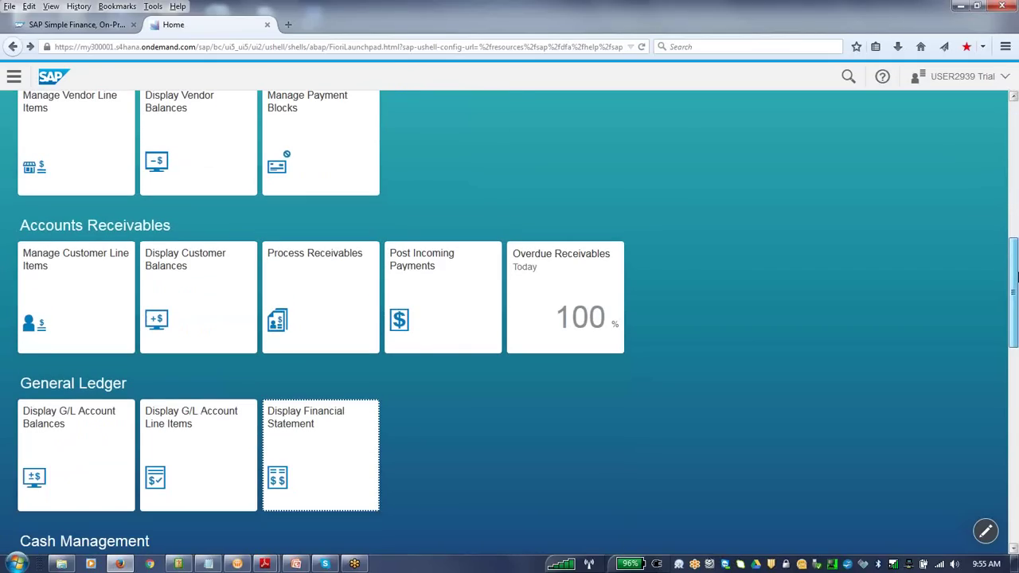
pyautogui.moveTo(1015, 277); pyautogui.dragTo(1015, 265)
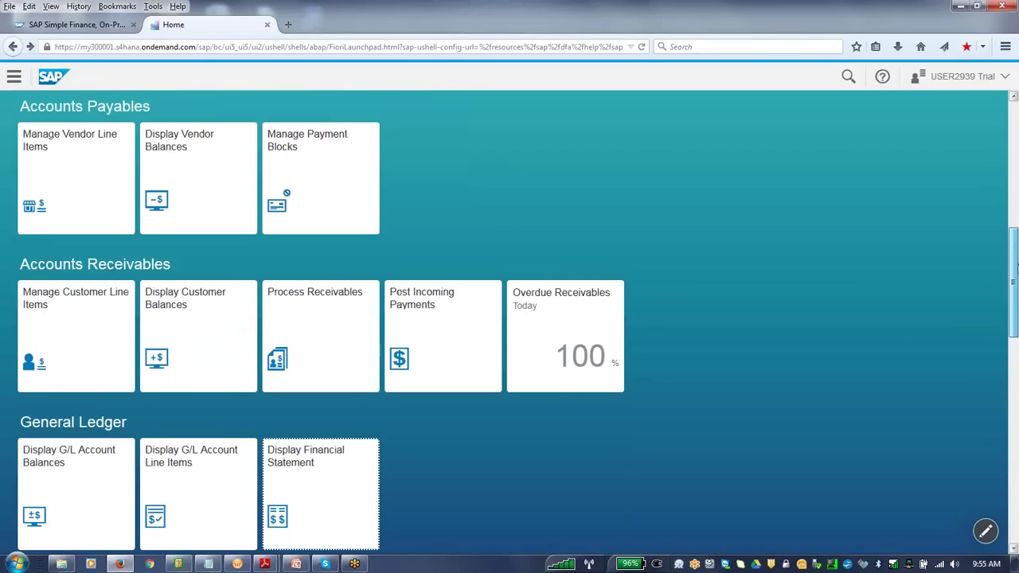
pyautogui.click(976, 252)
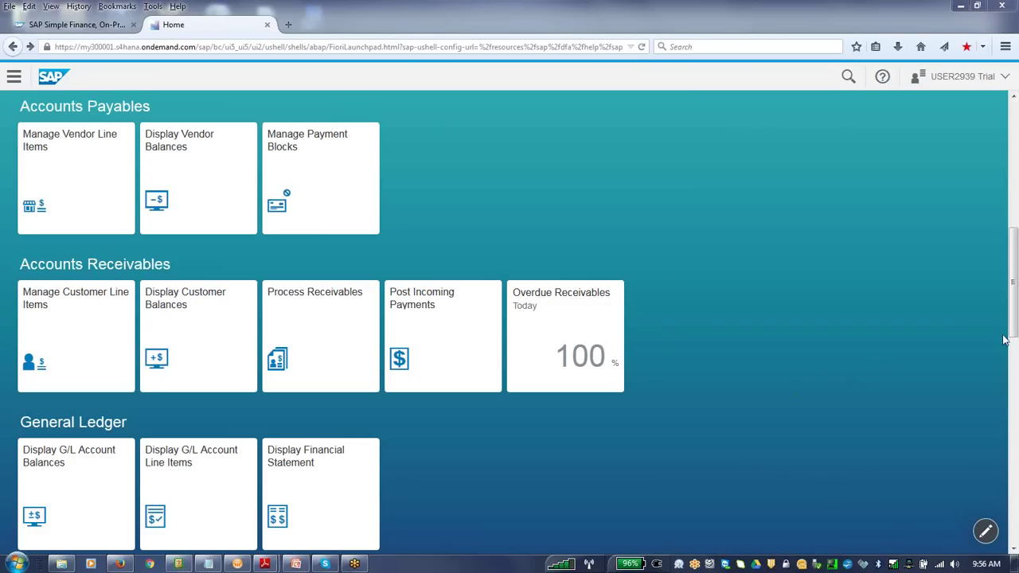
pyautogui.moveTo(1009, 291)
pyautogui.mouseDown()
pyautogui.moveTo(1010, 303)
pyautogui.moveTo(1016, 295)
pyautogui.mouseUp()
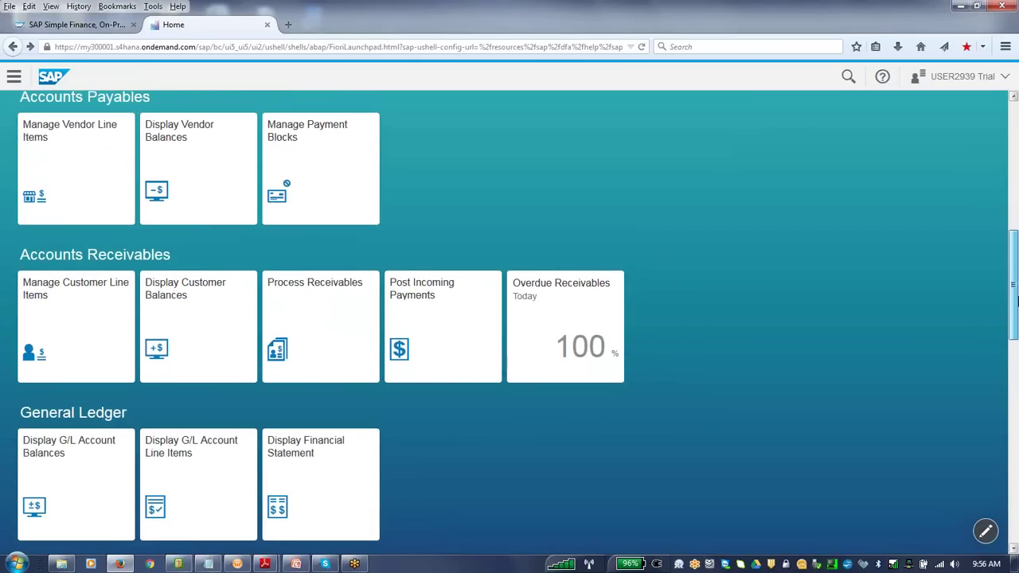